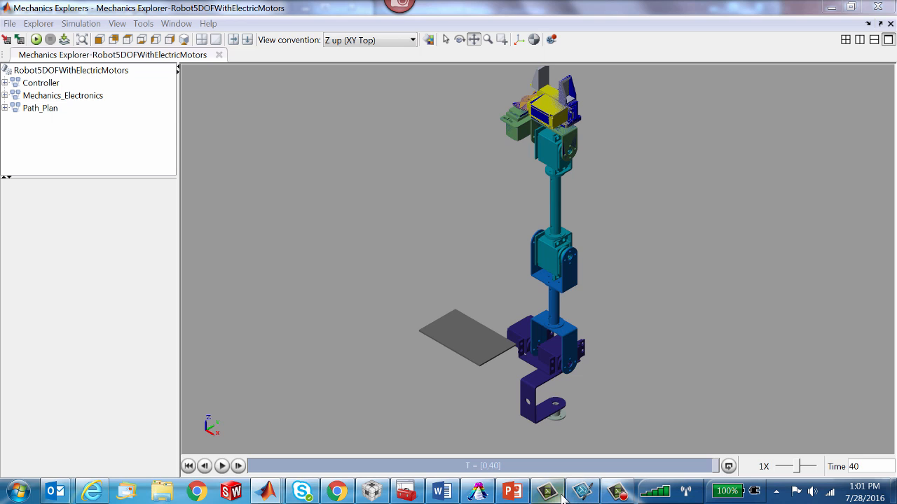
Switch to SimWise 4D and open the NX part file Robot3_x_b.prt from the NX_Robot folder.
left_click(478, 492)
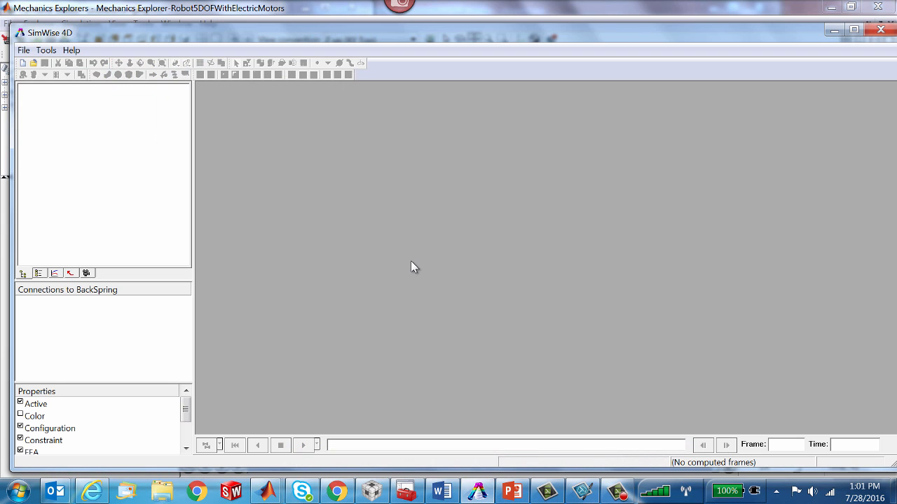
left_click(24, 50)
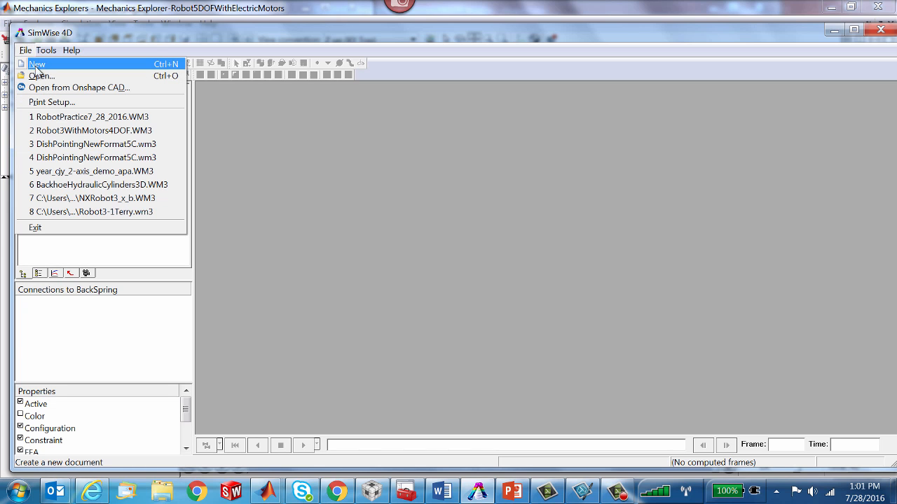
left_click(39, 77)
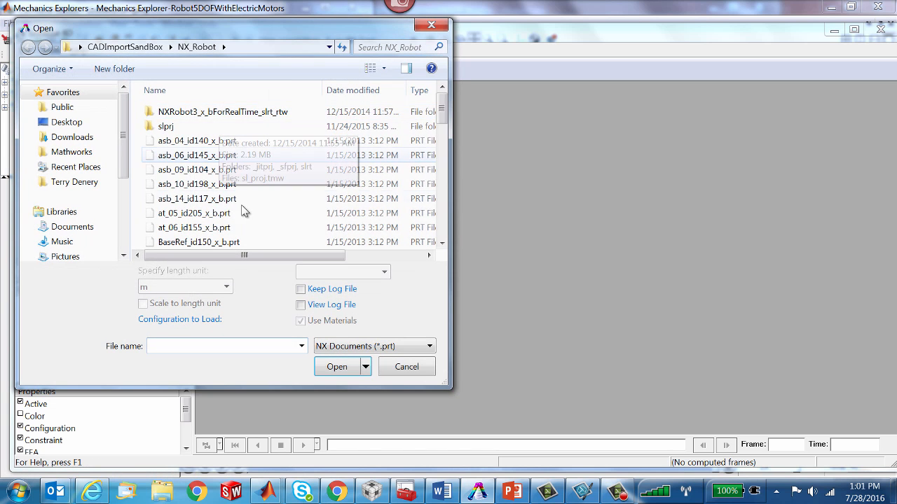
left_click_drag(444, 120, 441, 194)
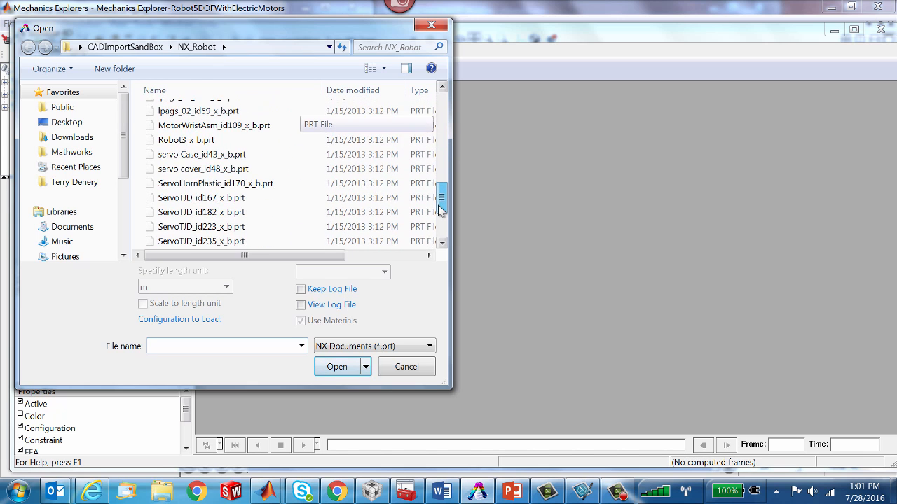
double_click(169, 141)
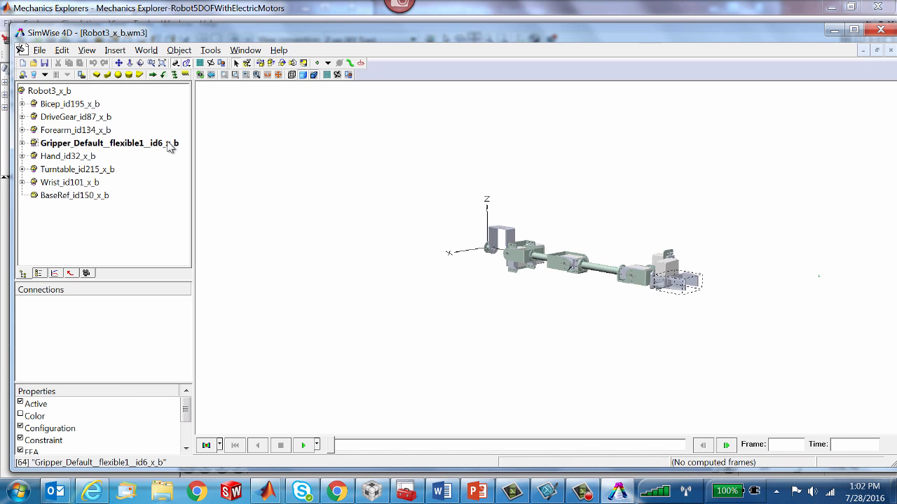
Run the motion simulation of the imported robot and reset it to frame 0.
left_click(303, 446)
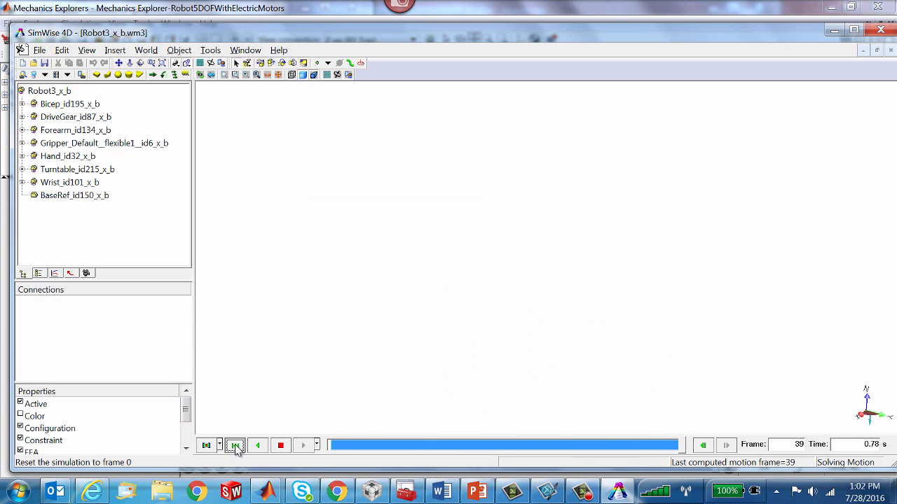
left_click(235, 445)
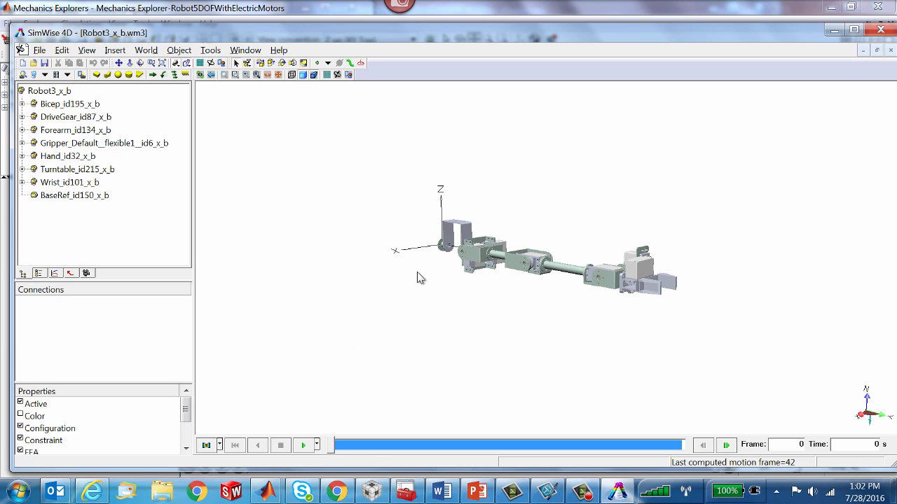
middle_click_drag(369, 237, 379, 237)
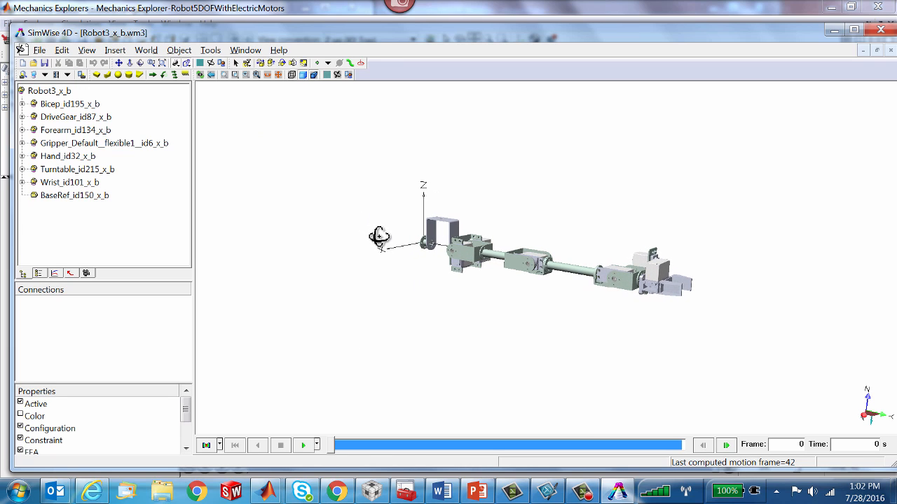
Make the BaseRef body fixed in its position properties, and test-run the simulation before resetting it to frame 0.
left_click(424, 253)
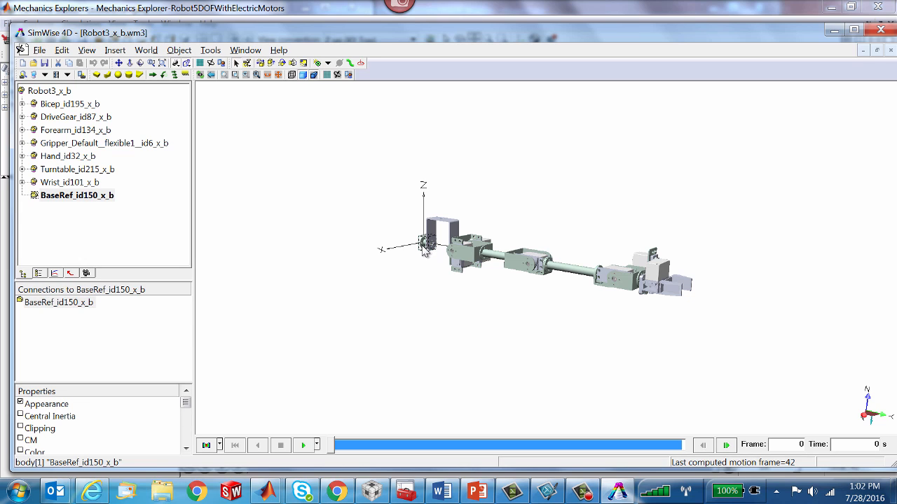
double_click(424, 252)
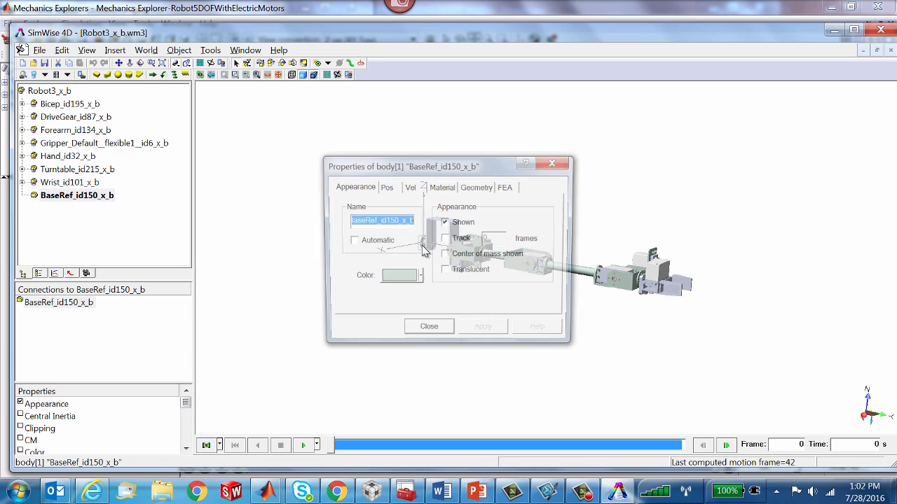
left_click(384, 188)
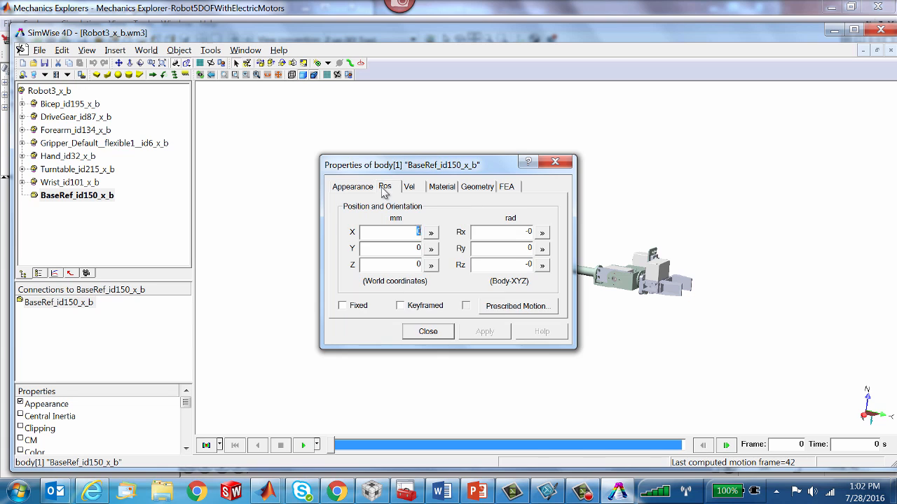
left_click(343, 306)
left_click(428, 334)
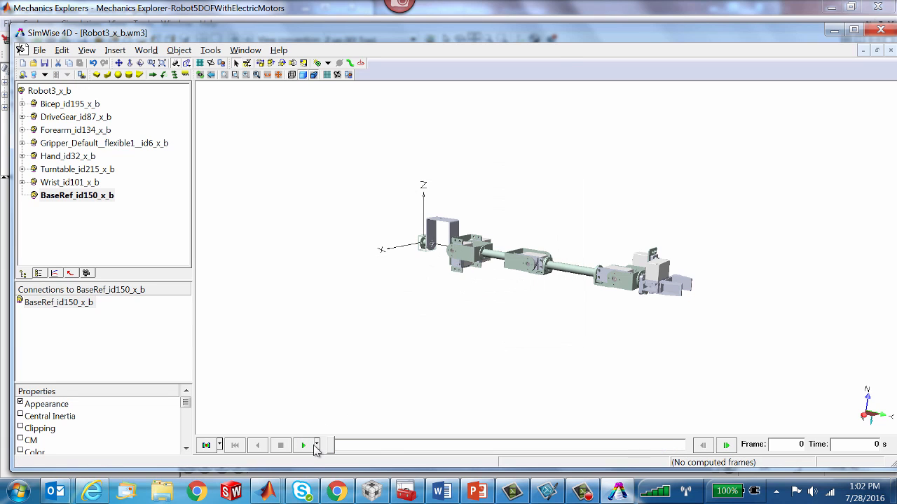
left_click(303, 445)
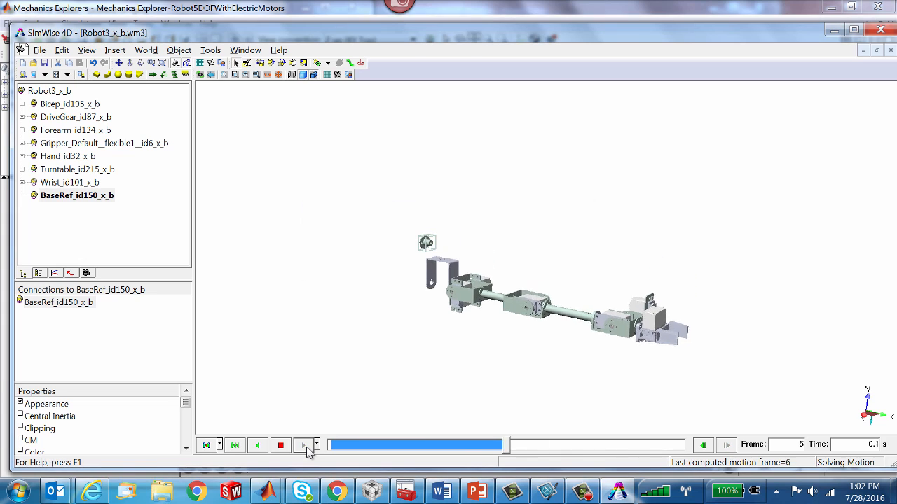
left_click(235, 446)
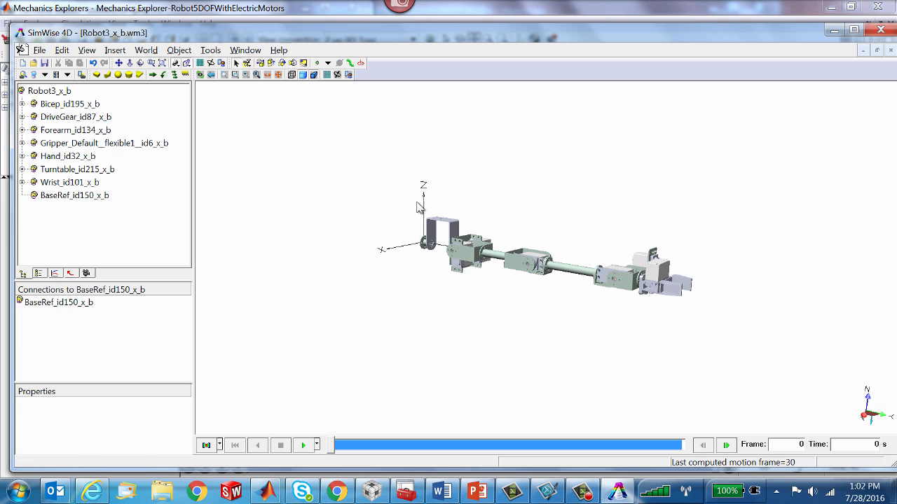
double_click(425, 242)
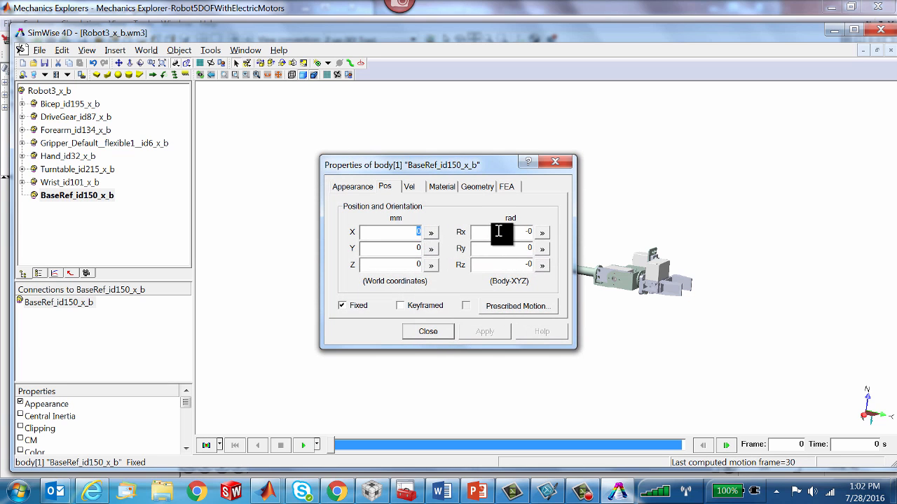
double_click(535, 232)
left_click(425, 333)
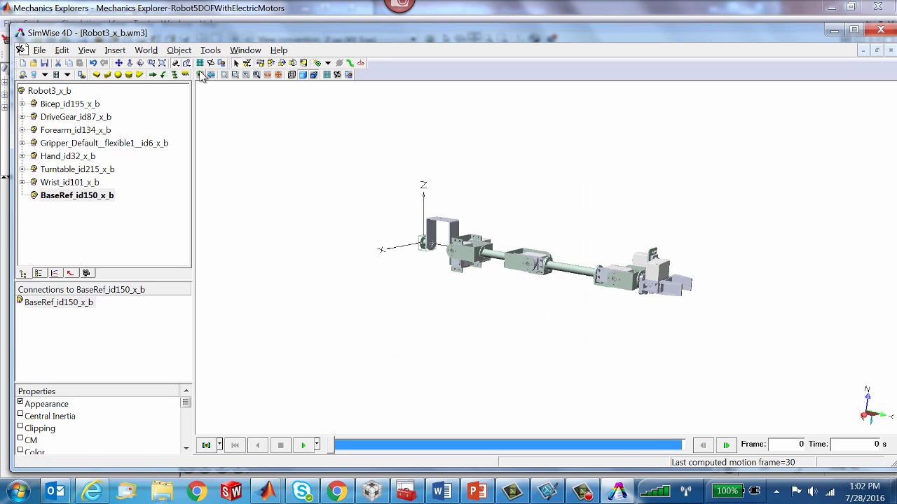
Change the display unit system to SI (degrees).
left_click(200, 63)
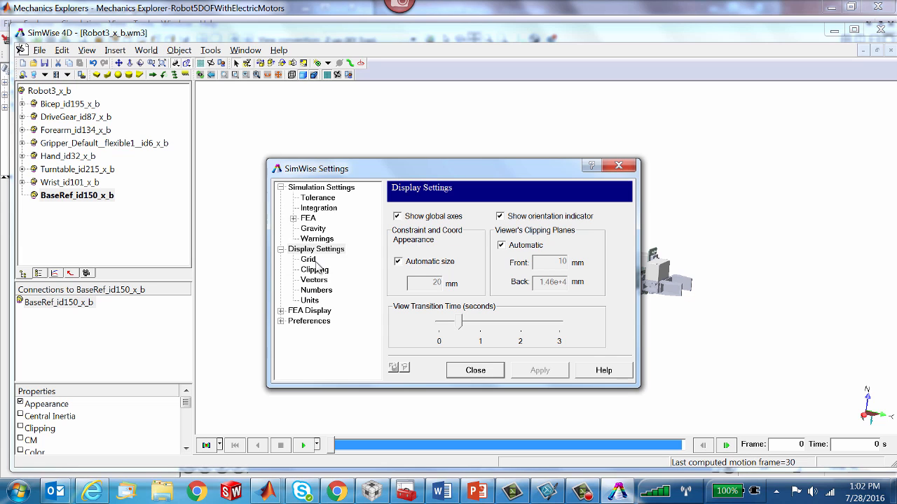
left_click(309, 300)
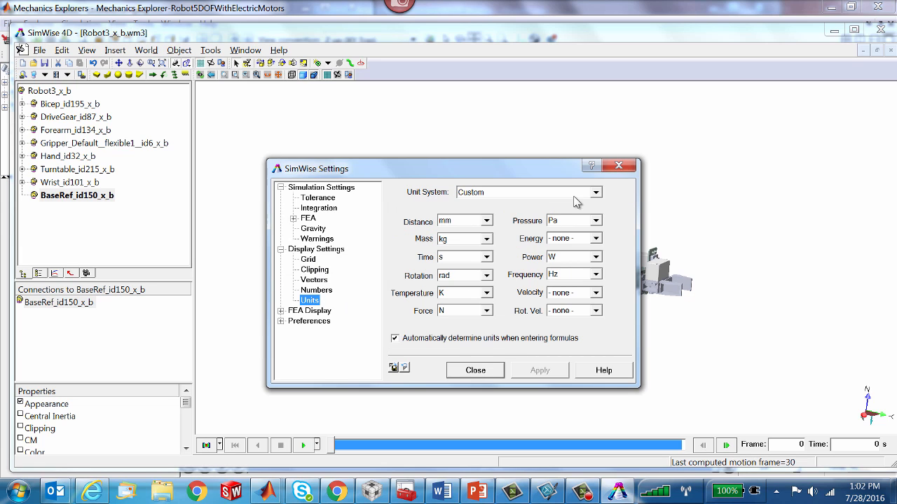
left_click(595, 194)
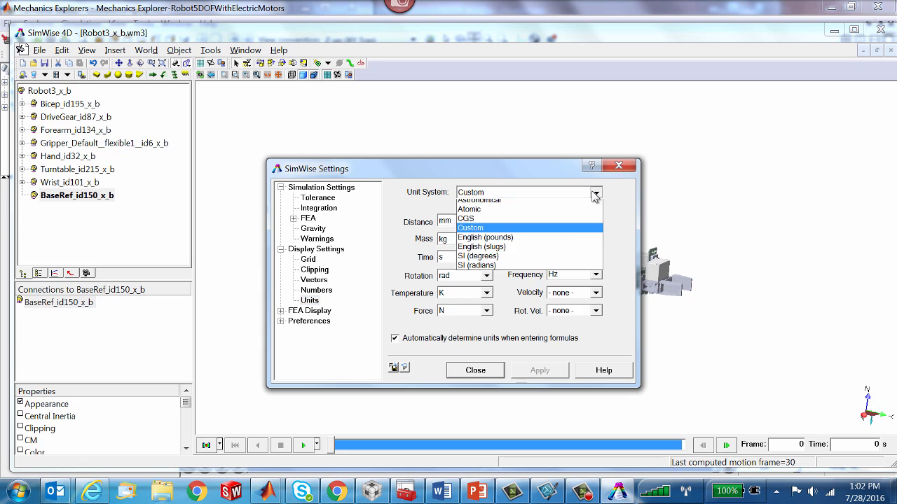
left_click(486, 260)
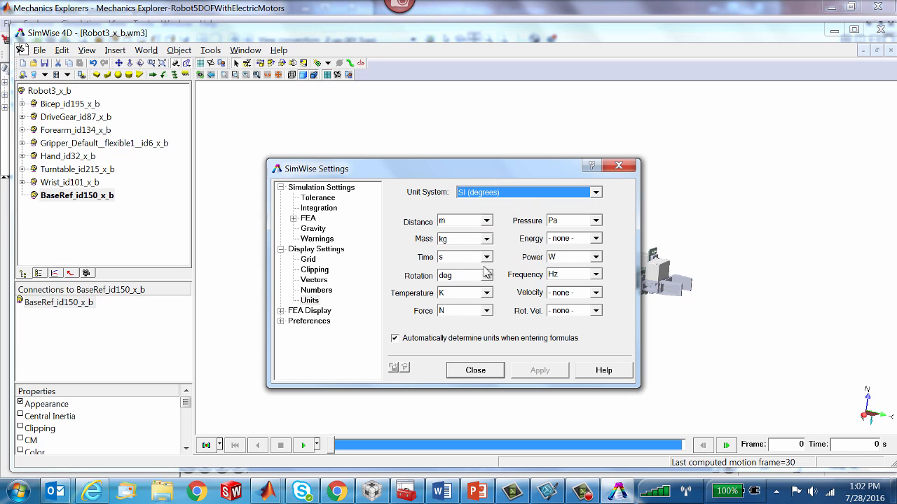
left_click(475, 375)
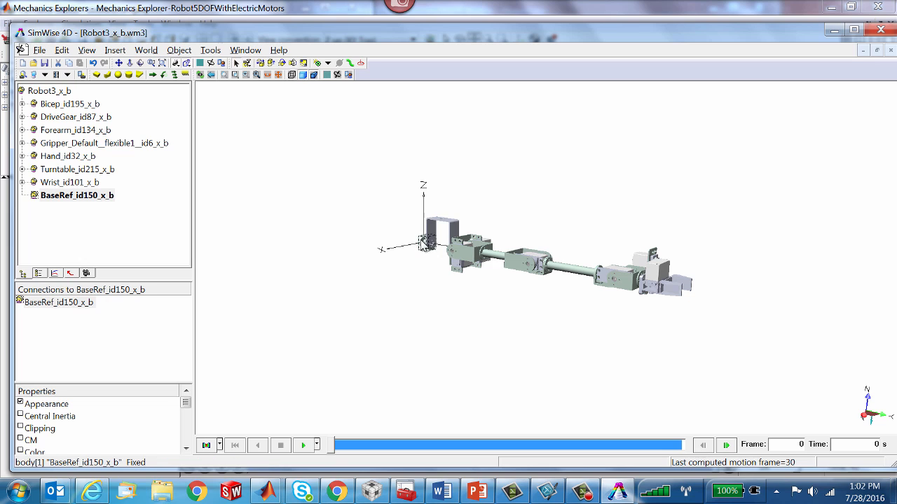
Try to rotate the BaseRef body about its X axis through its Rx orientation value, and undo the change.
double_click(423, 242)
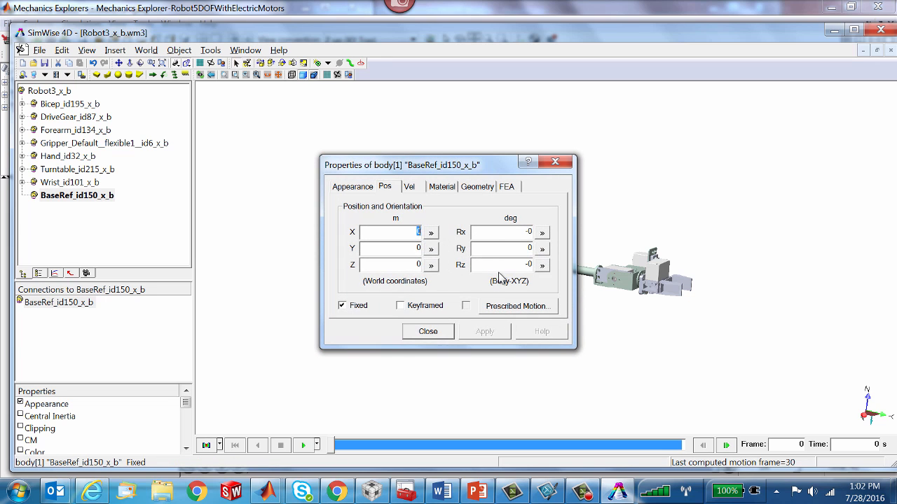
left_click_drag(515, 231, 544, 235)
left_click(485, 332)
left_click(444, 335)
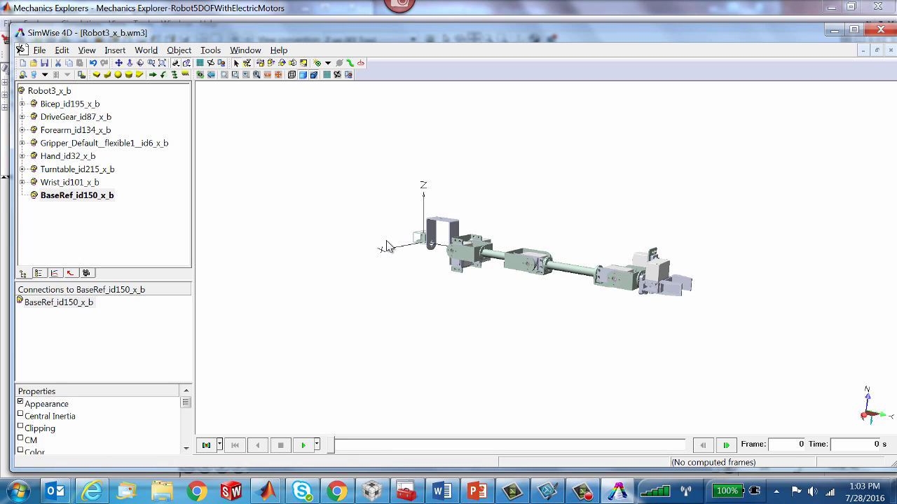
left_click(92, 62)
left_click(753, 335)
Rigidly join all bodies of the top-level Robot3_x_b assembly.
left_click_drag(182, 229, 181, 105)
left_click(43, 90)
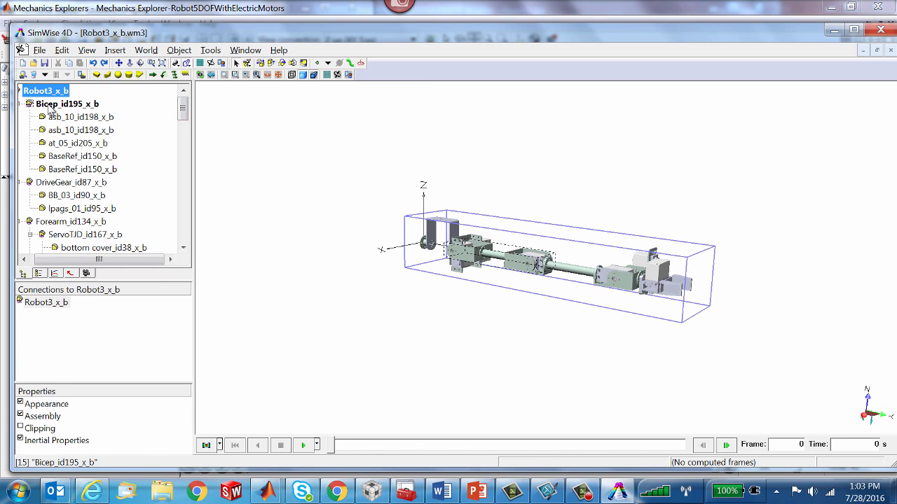
right_click(29, 95)
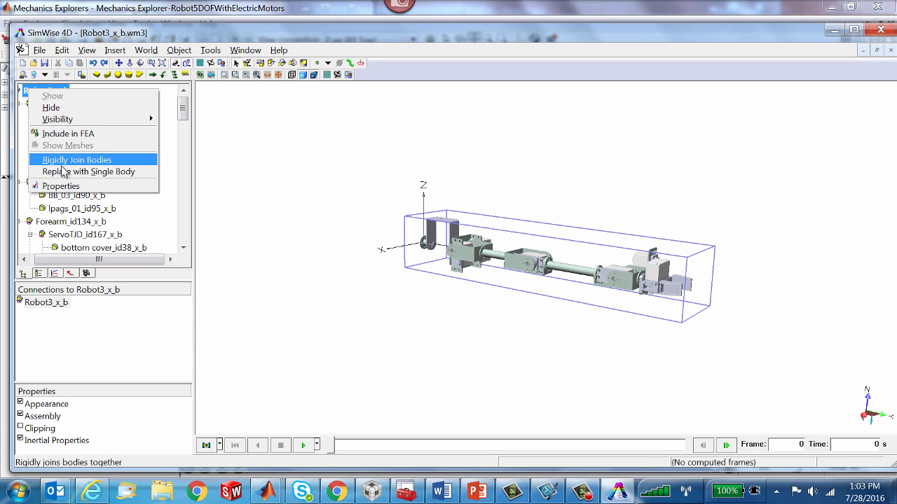
left_click(61, 163)
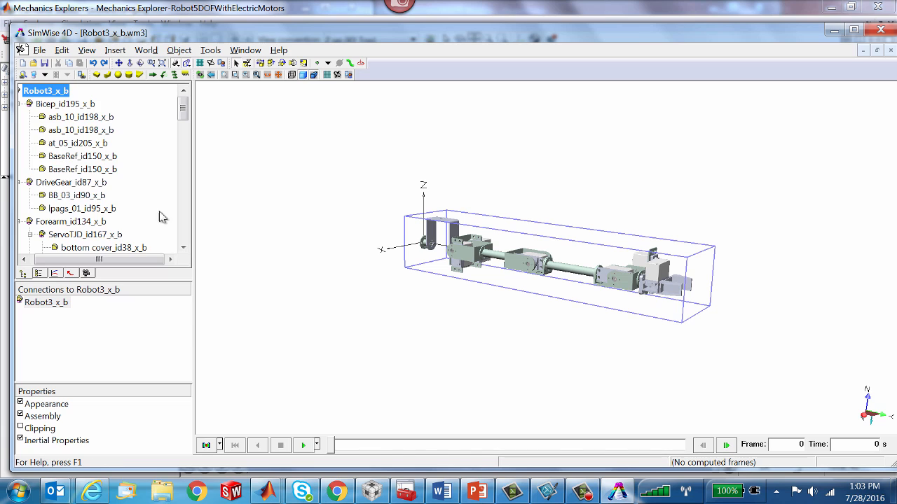
left_click(384, 318)
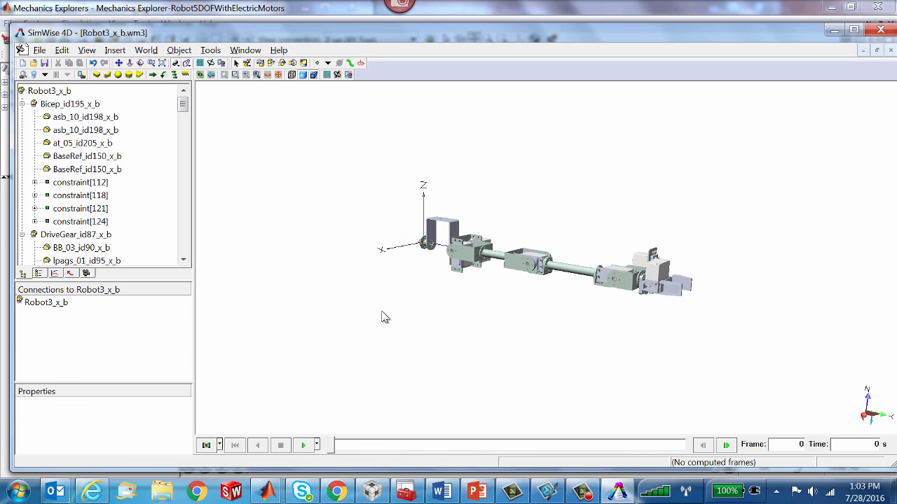
Select the BaseRef body, run the simulation of the joined robot and reset it to frame 0.
left_click(425, 251)
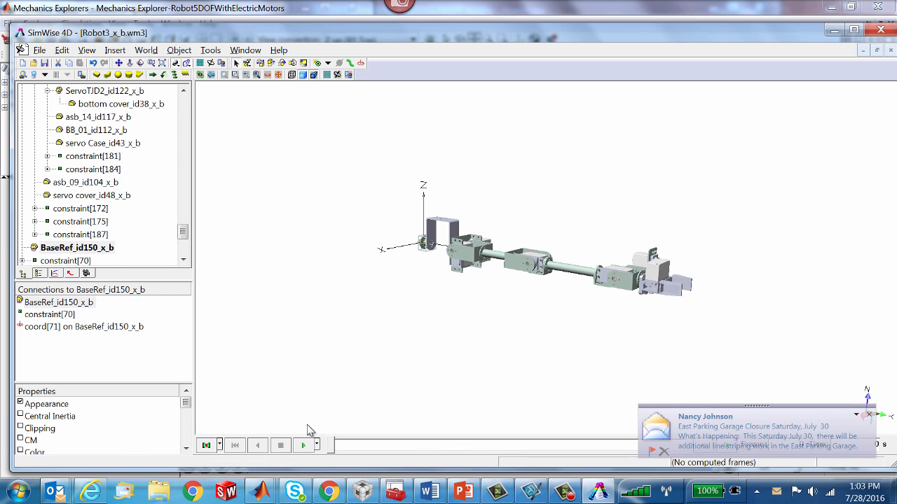
left_click(303, 446)
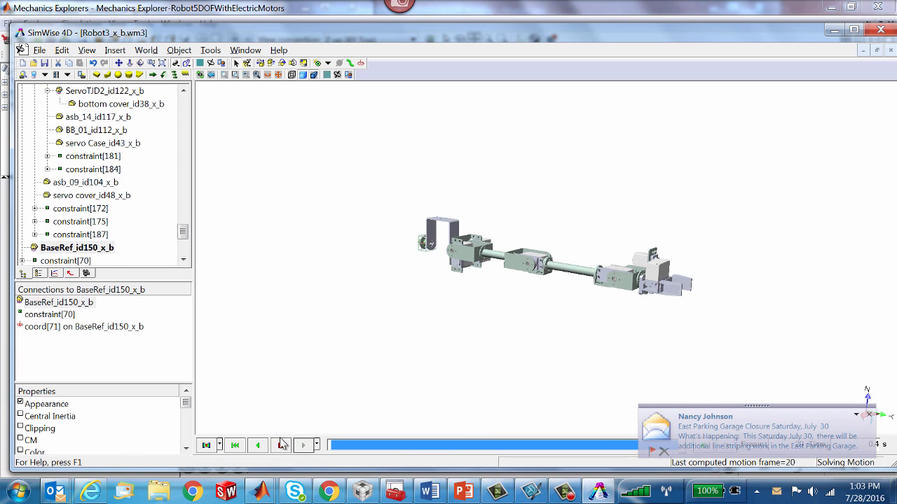
left_click(236, 445)
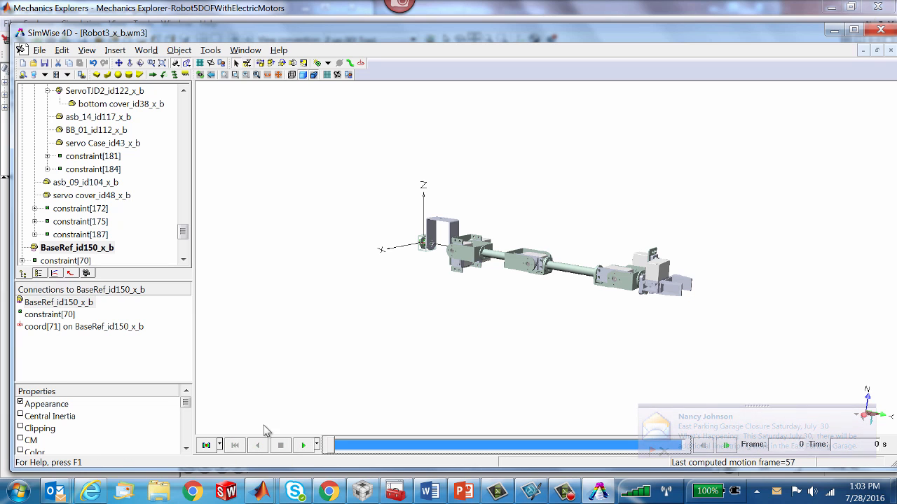
Set the BaseRef body's Rx orientation to 90 degrees and fit the upright robot in the view.
double_click(423, 249)
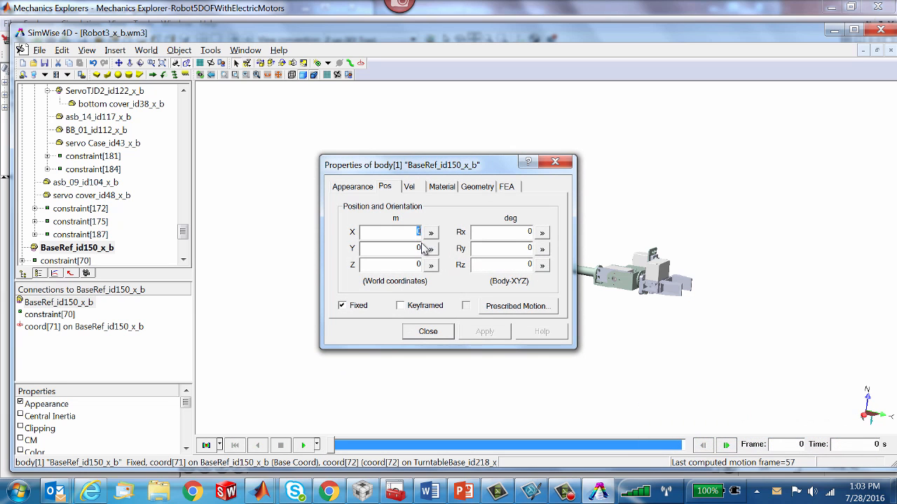
double_click(526, 232)
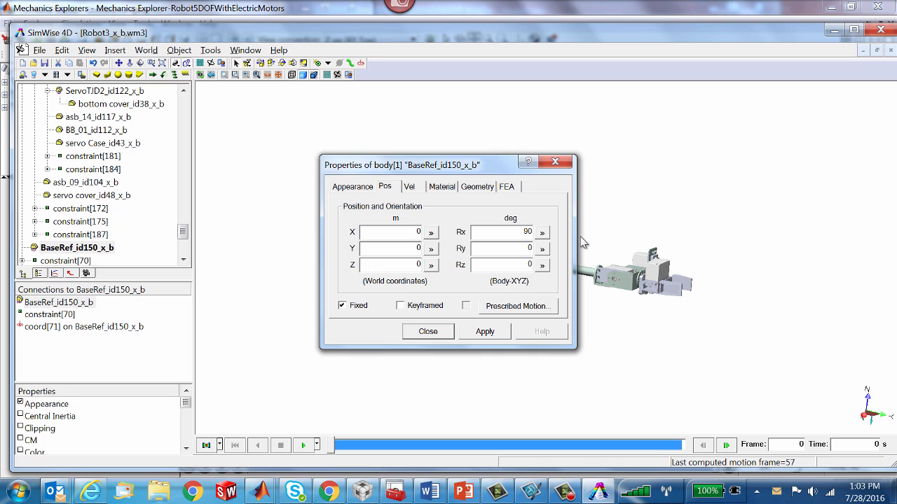
left_click(481, 334)
left_click(429, 332)
left_click(557, 366)
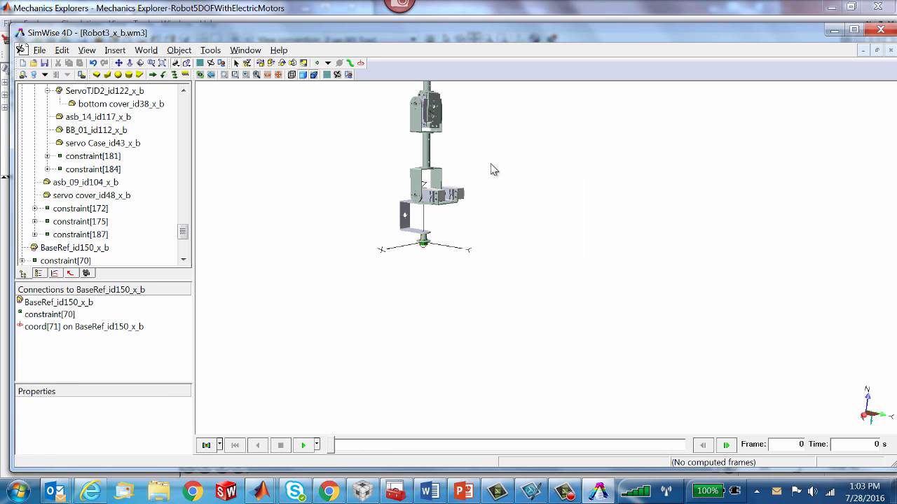
left_click(162, 63)
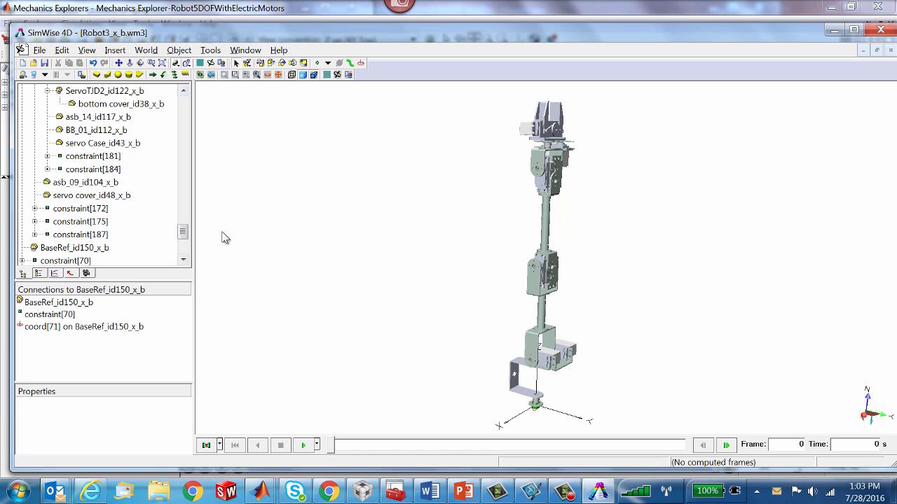
middle_click_drag(279, 290, 337, 305)
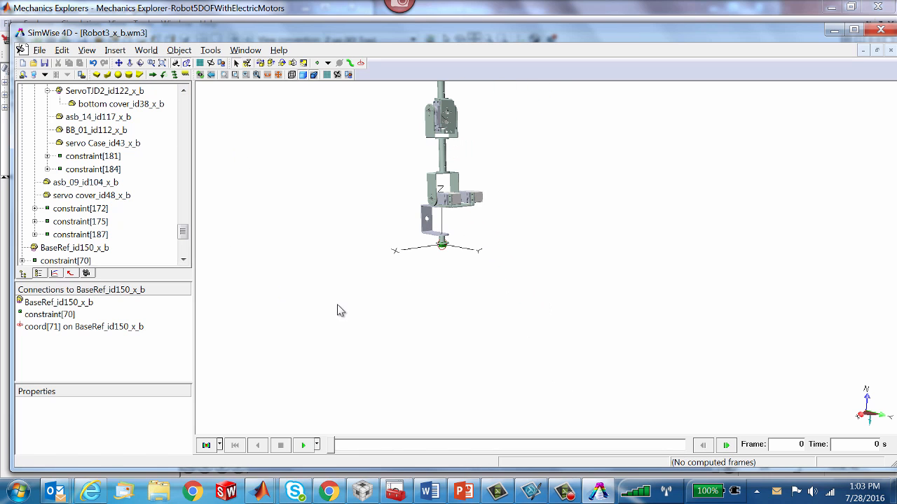
Save the fitted view of the whole upright robot as the home view and return to it after orbiting the model.
left_click(164, 64)
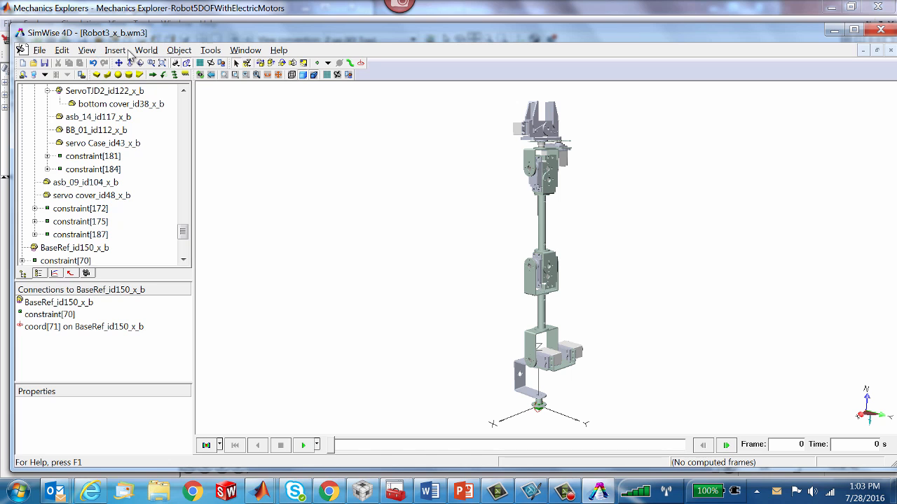
left_click(88, 51)
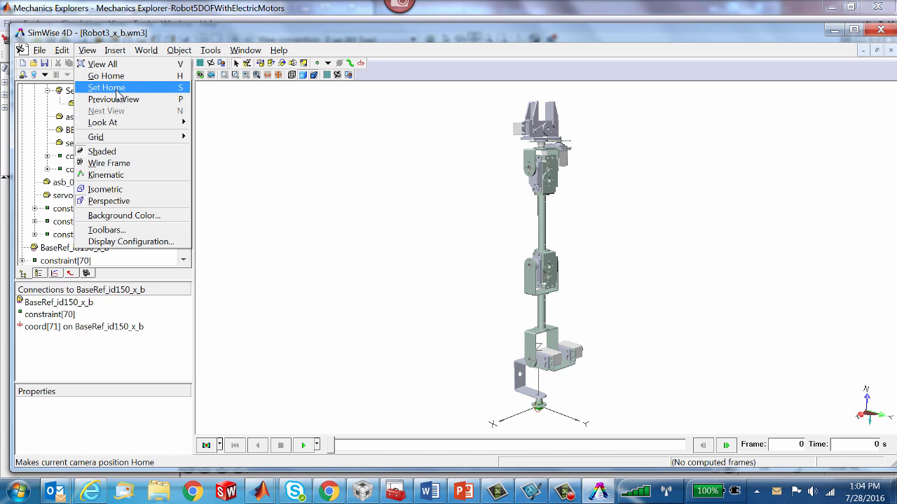
left_click(117, 89)
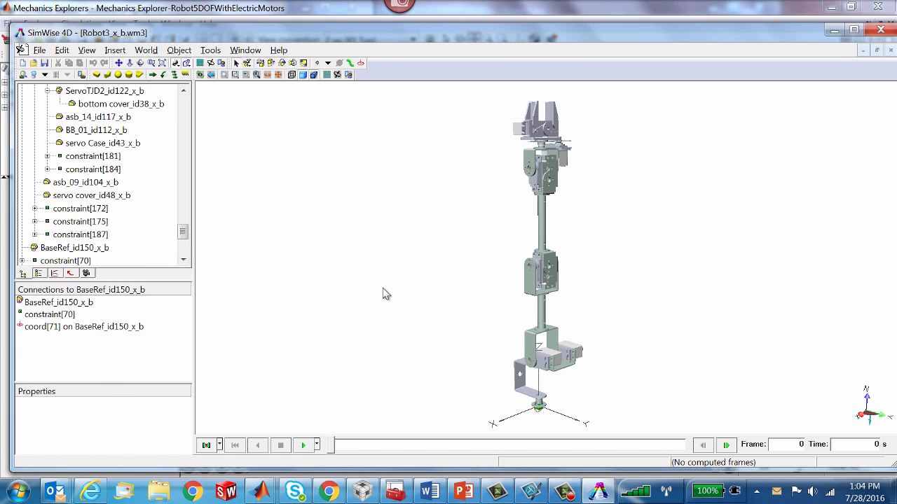
middle_click_drag(398, 264, 494, 333)
scroll(498, 252, "down", 1)
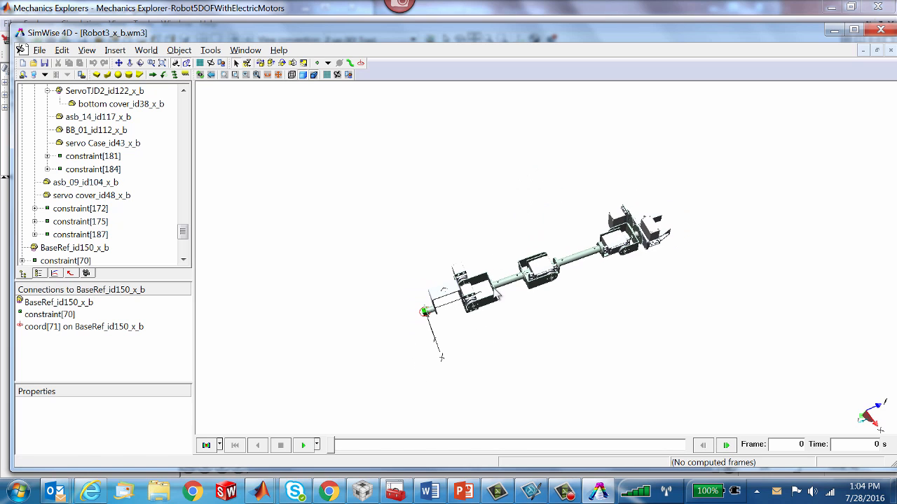
scroll(494, 291, "down", 1)
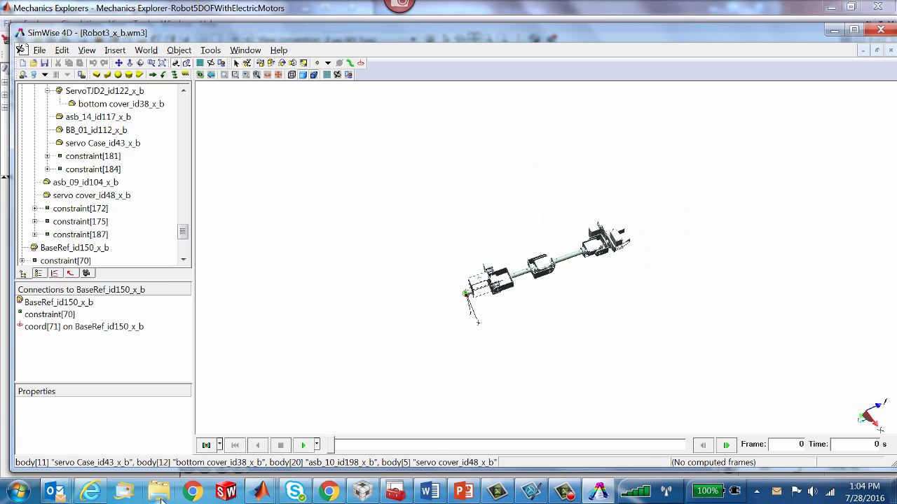
scroll(483, 295, "up", 1)
key("Home")
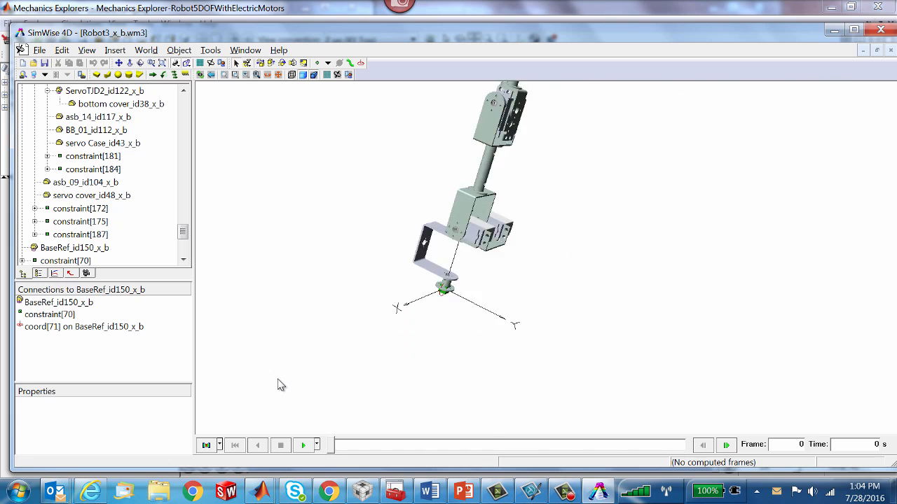
Turn off the rigid joining of the Robot3_x_b assembly's bodies, running the simulation before and after and resetting it to frame 0.
left_click(303, 446)
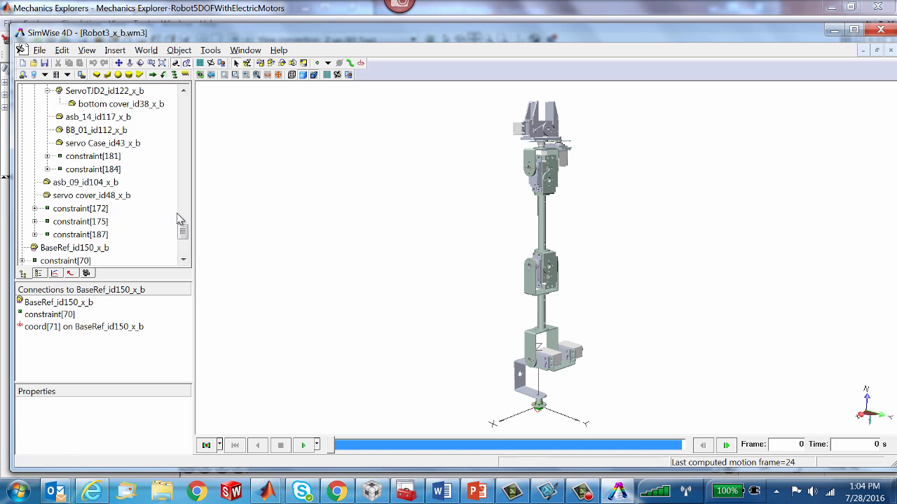
scroll(180, 219, "up", 10)
left_click(59, 91)
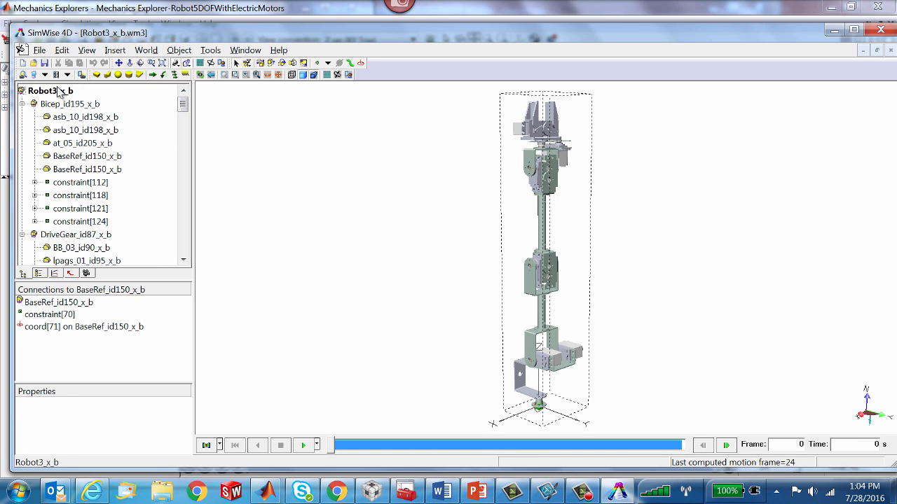
right_click(59, 91)
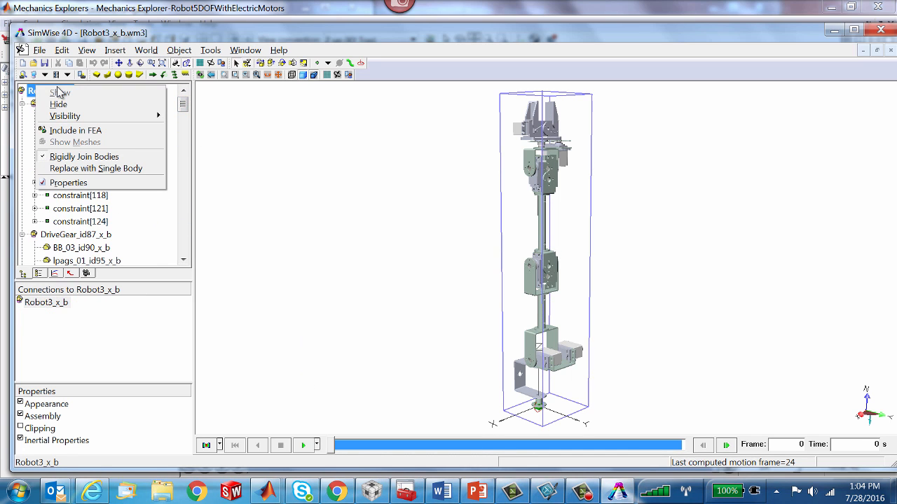
left_click(82, 157)
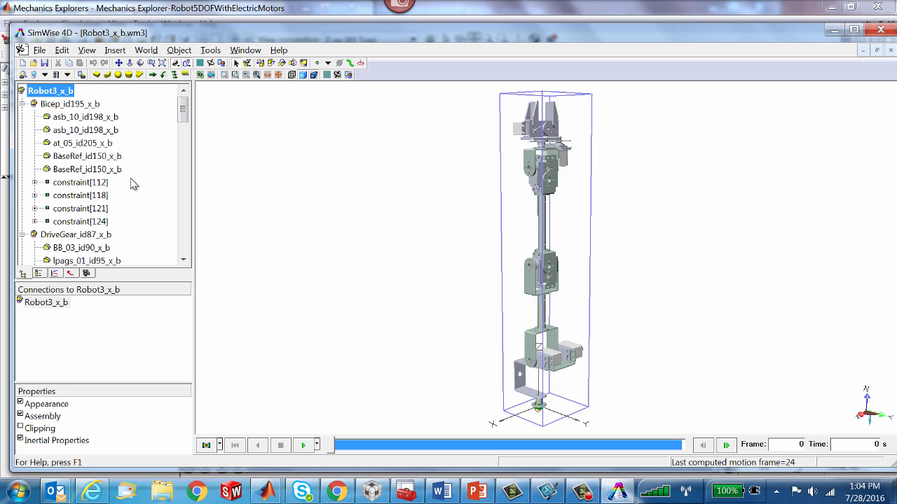
left_click(303, 445)
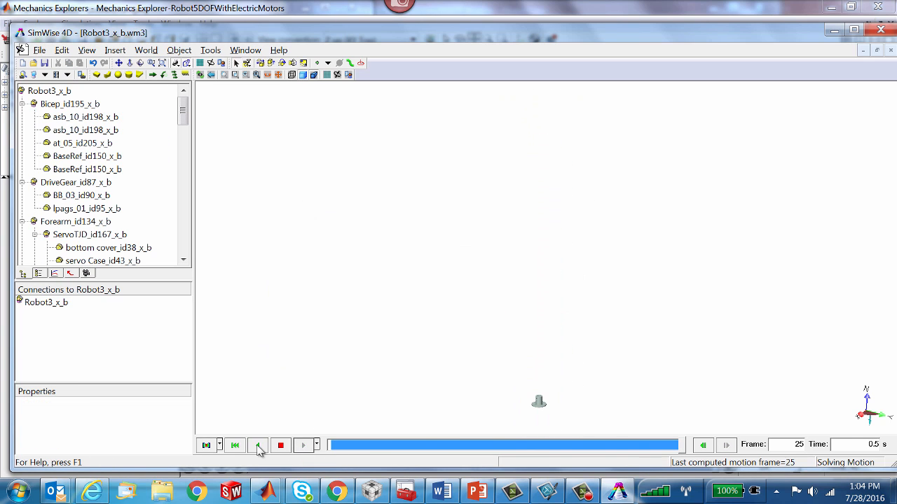
left_click(235, 445)
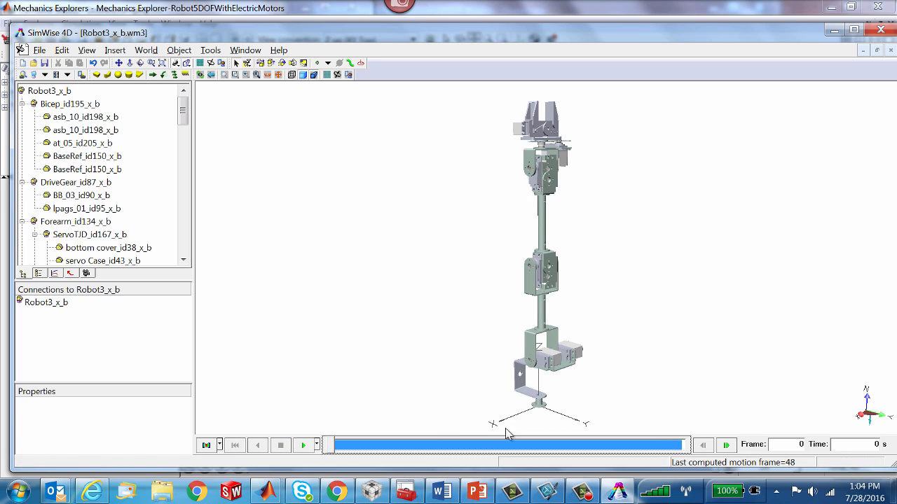
Hide the TurntableBase_id218_x_b bracket above the BaseRef hub at the robot's foot.
left_click(540, 409)
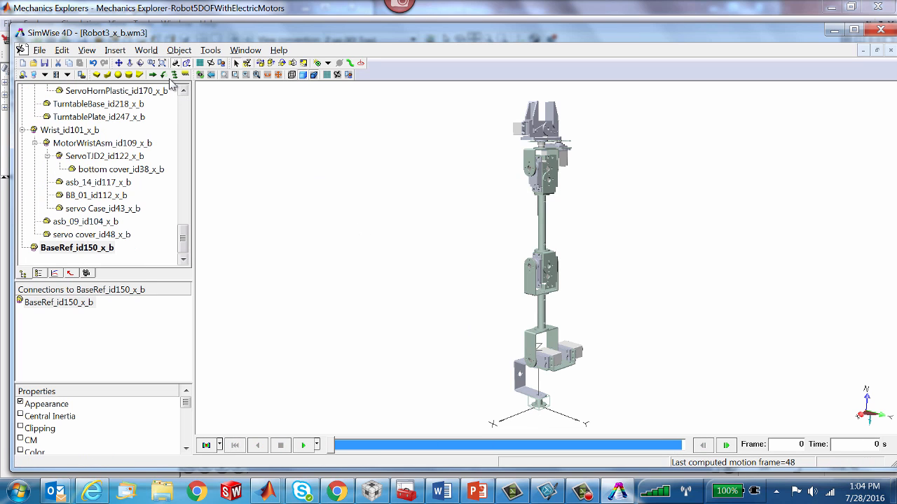
left_click(150, 62)
left_click_drag(479, 372, 580, 430)
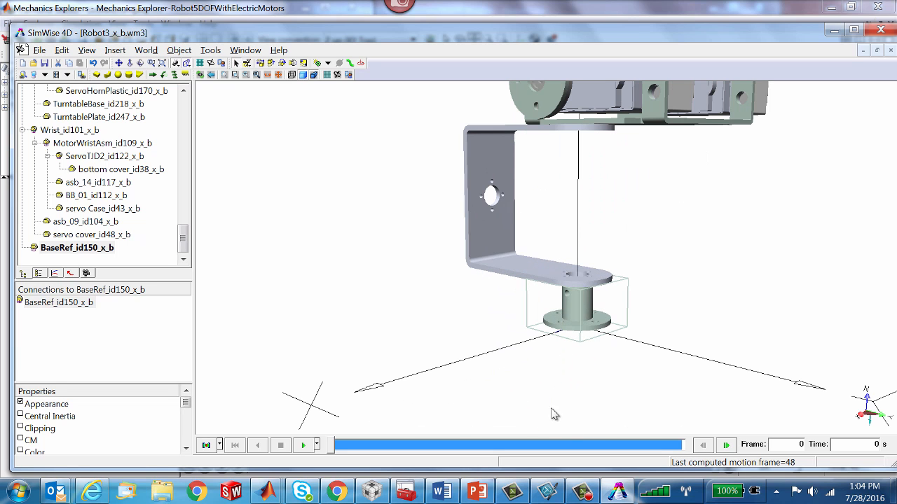
middle_click_drag(354, 299, 381, 306)
left_click(382, 306)
left_click(503, 228)
right_click(504, 228)
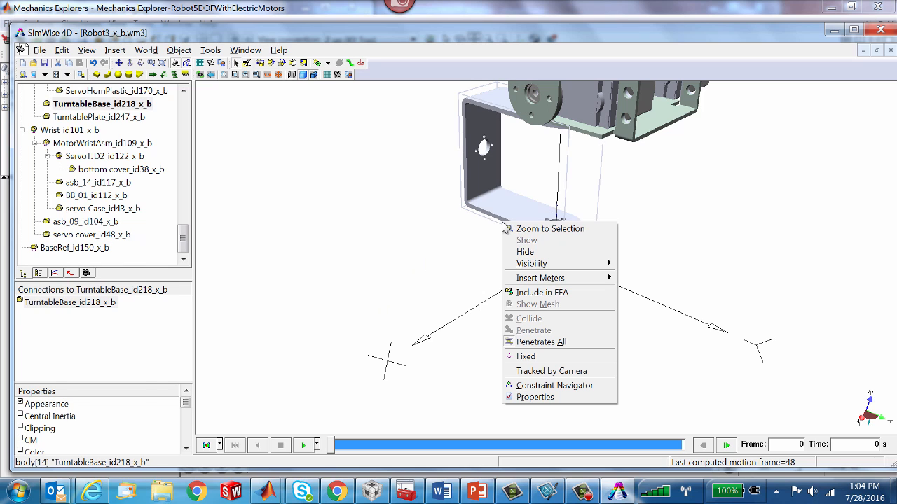
left_click(529, 257)
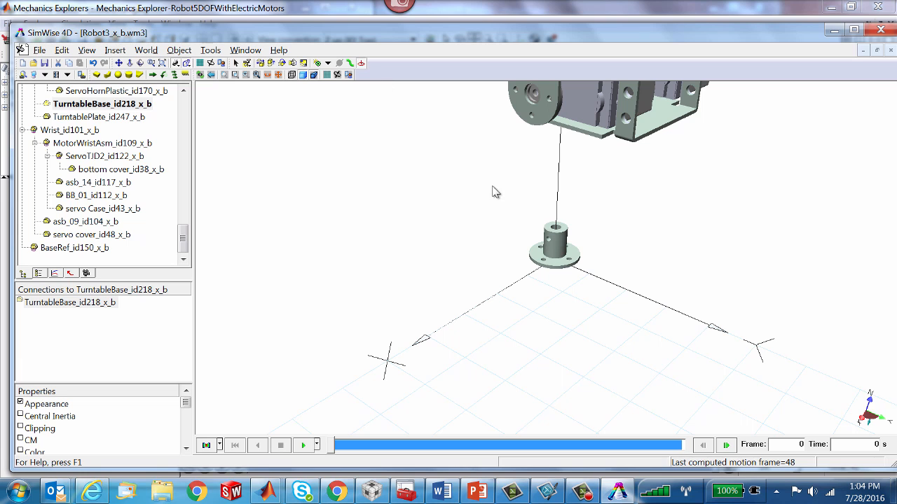
Attach a coord to the BaseRef body at the centre of the circular hole on top of its hub.
left_click(553, 238)
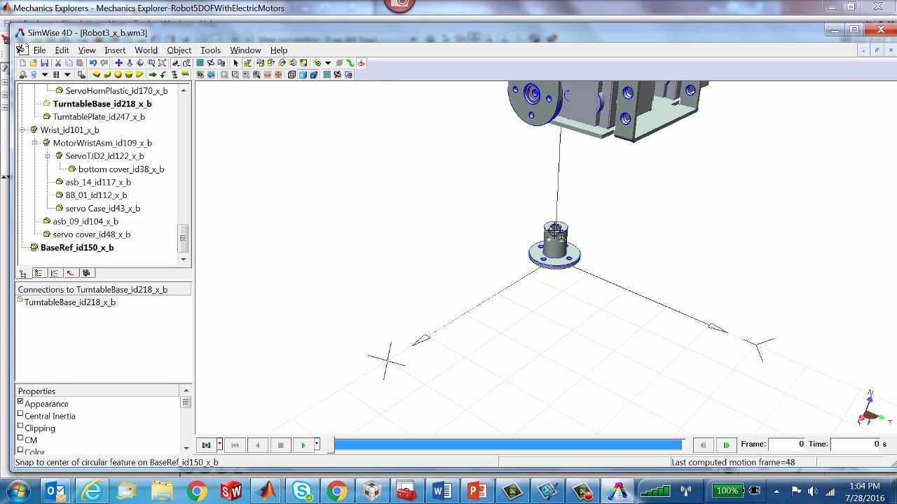
left_click(555, 231)
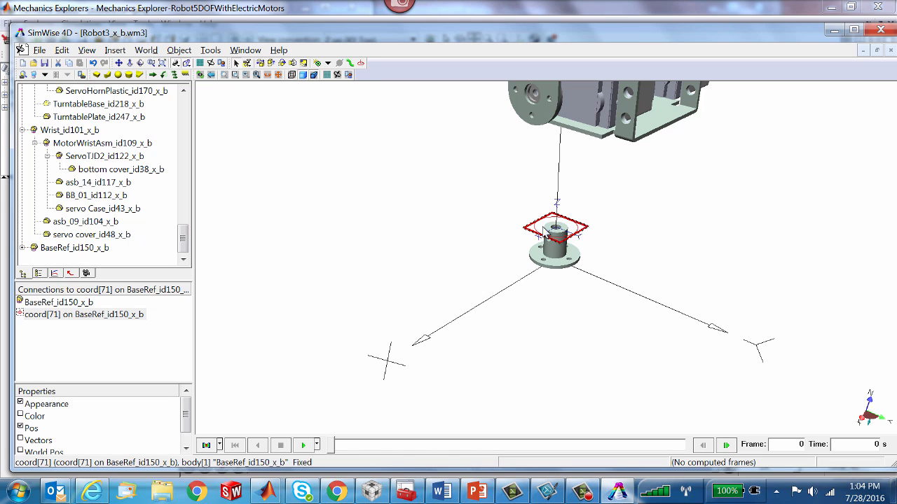
left_click(527, 235)
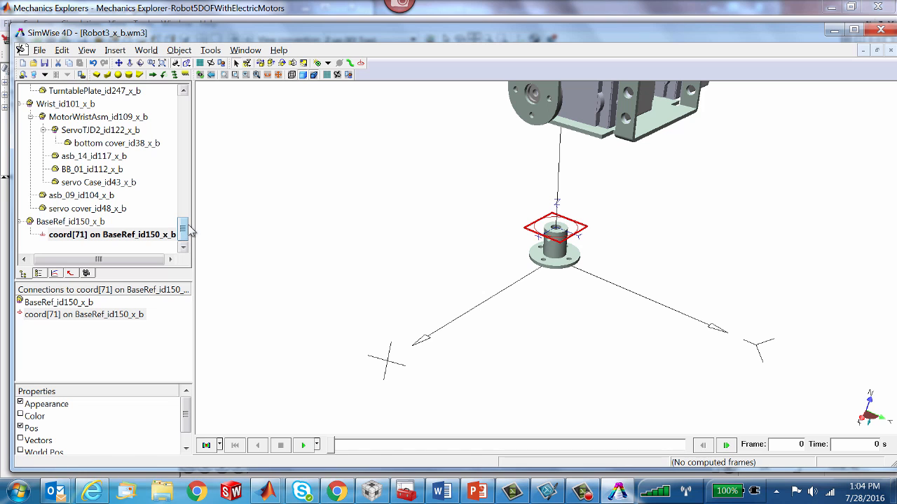
Create a Revolute Motor constraint that joins TurntableBase_id218_x_b in place to the coord on top of the BaseRef hub.
left_click_drag(184, 228, 184, 210)
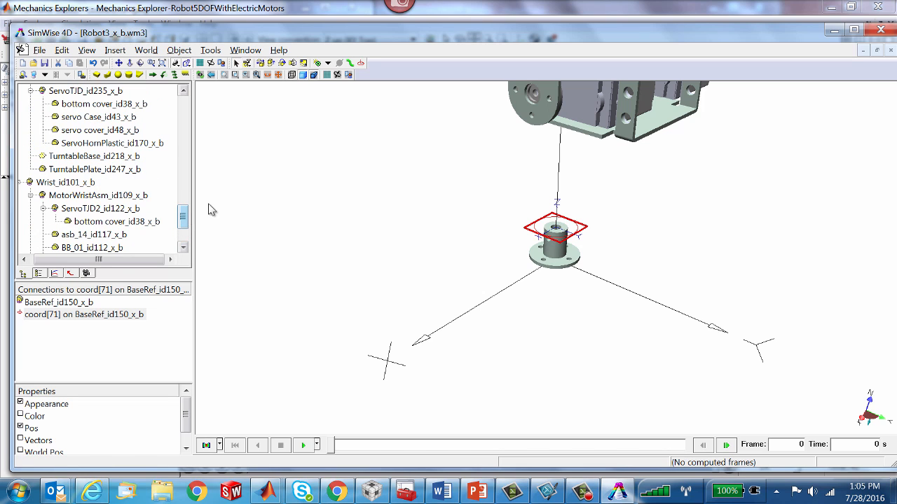
left_click(67, 157)
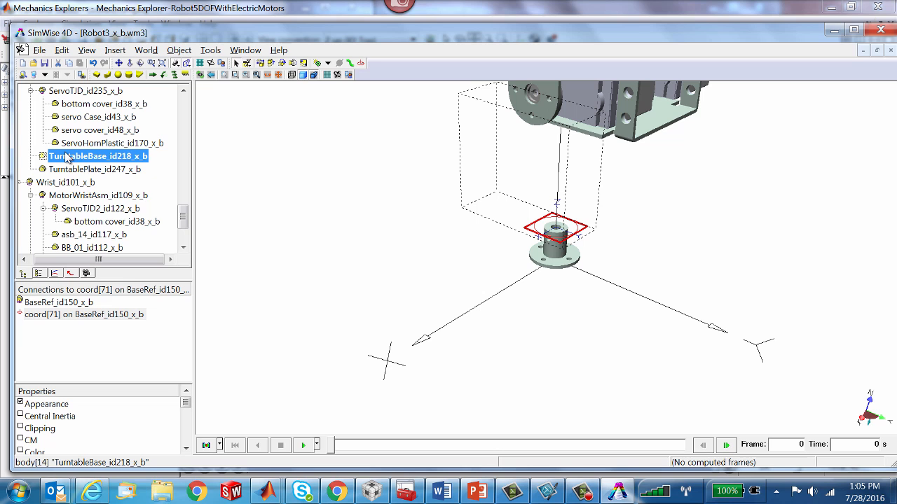
right_click(67, 156)
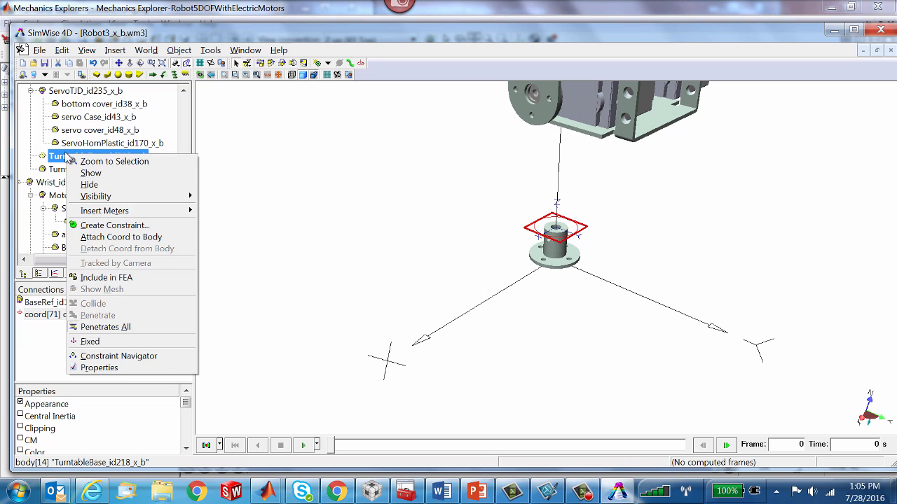
left_click(100, 228)
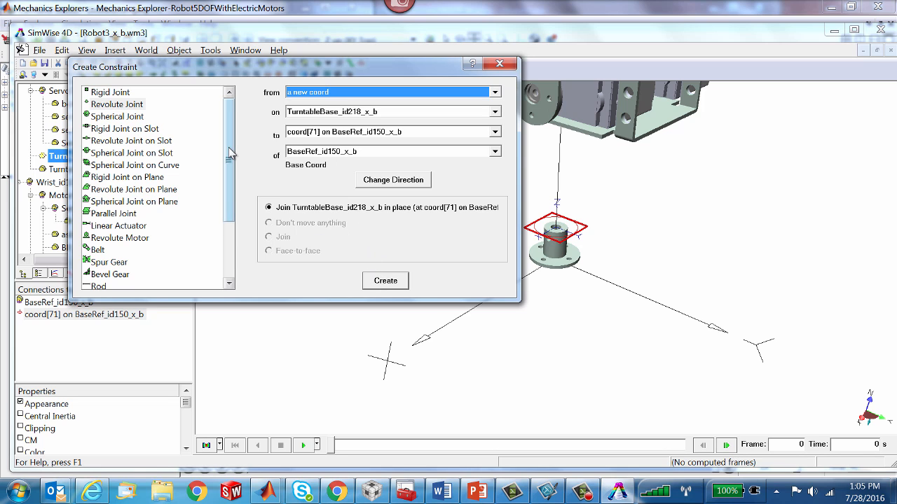
left_click_drag(229, 153, 229, 193)
left_click(143, 176)
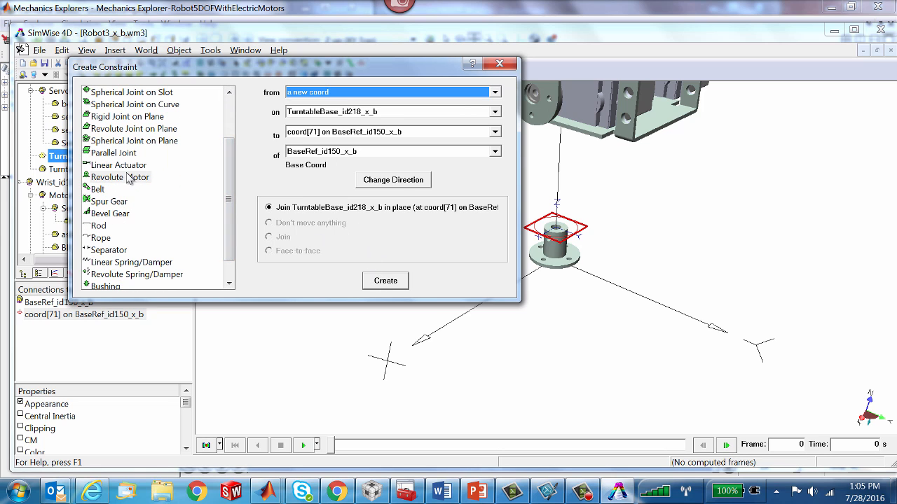
left_click(393, 281)
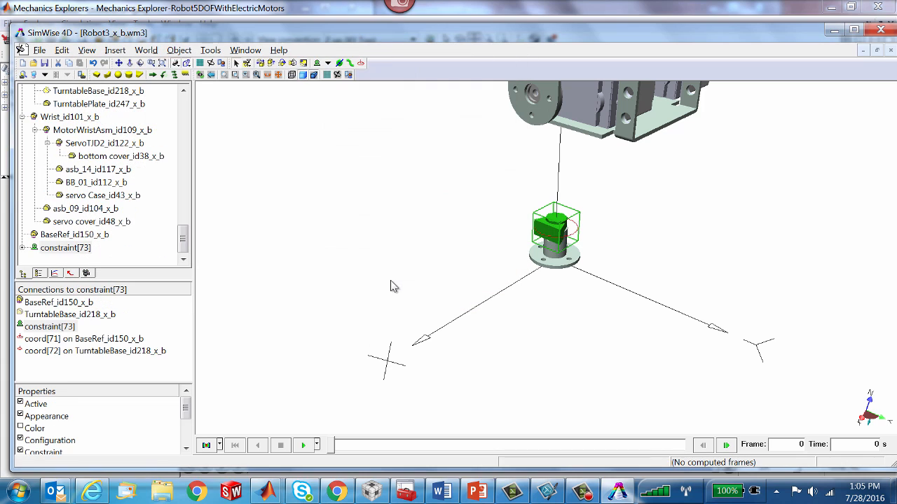
Show the TurntableBase_id218_x_b bracket again, then run the simulation with the base motor and reset it to frame 0.
right_click(75, 91)
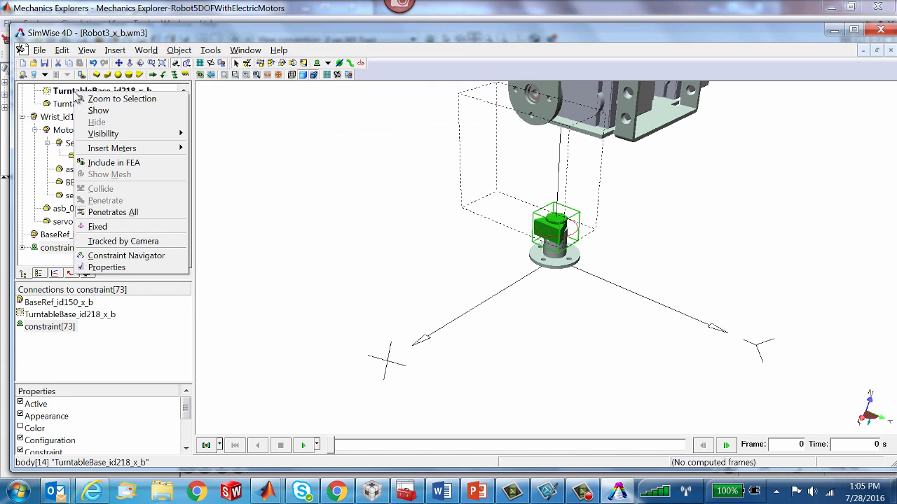
left_click(98, 110)
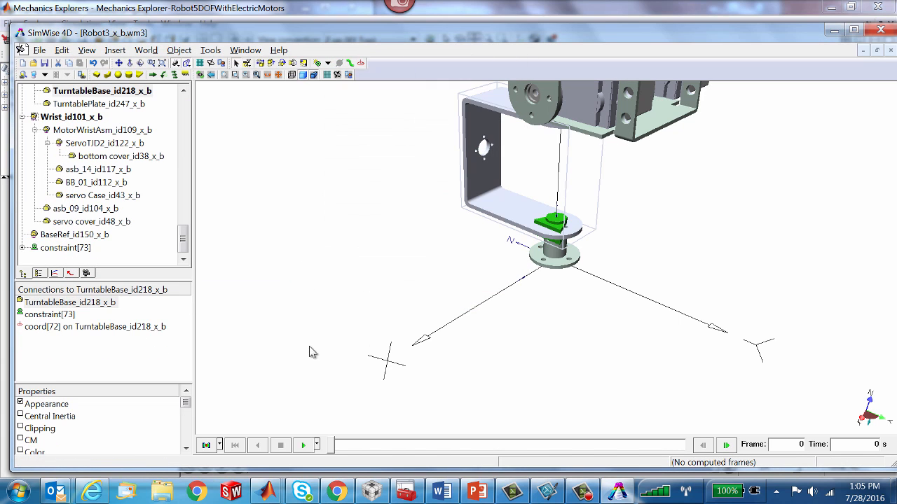
left_click(303, 446)
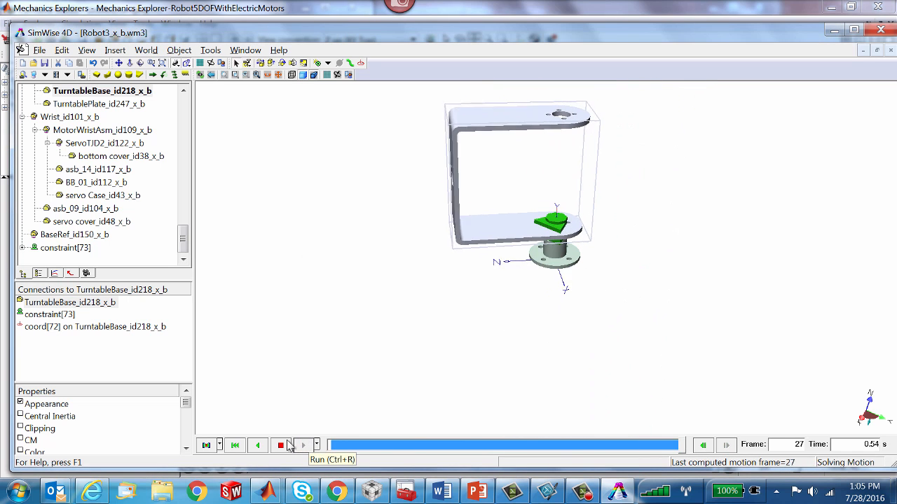
left_click(236, 446)
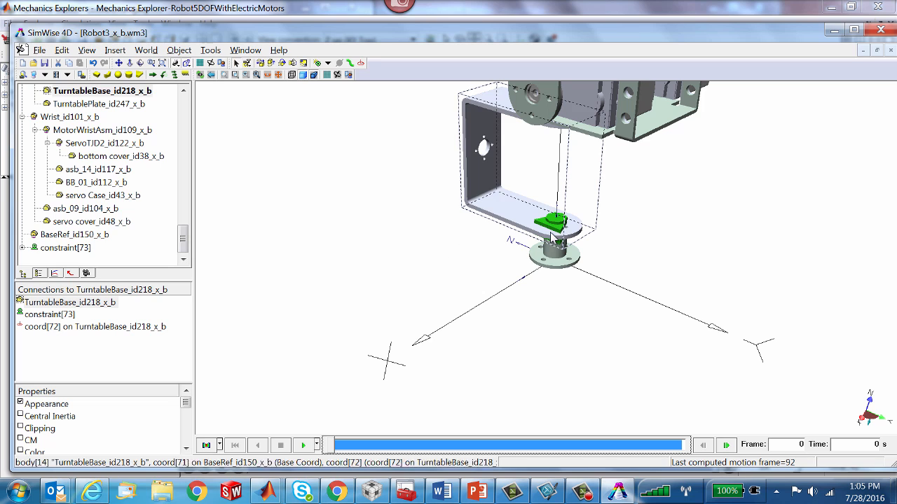
left_click(330, 319)
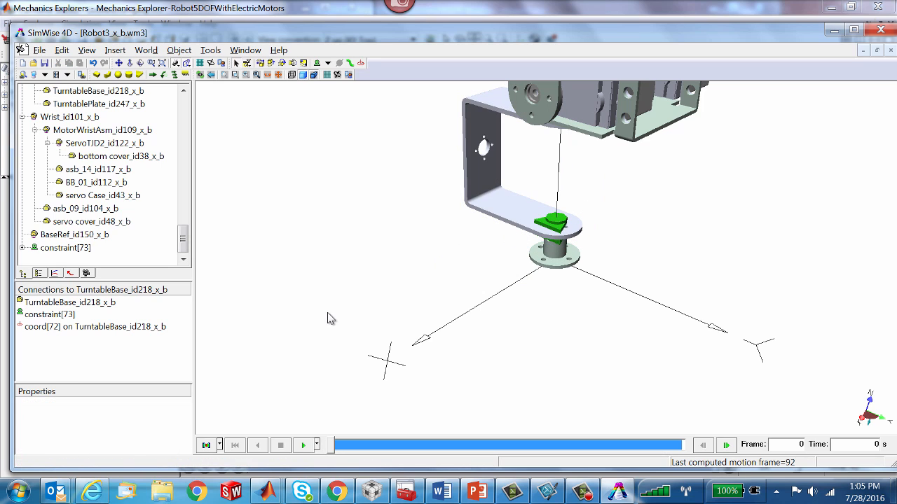
Rigidly join all the bodies of the Turntable_id215_x_b subassembly.
left_click(211, 72)
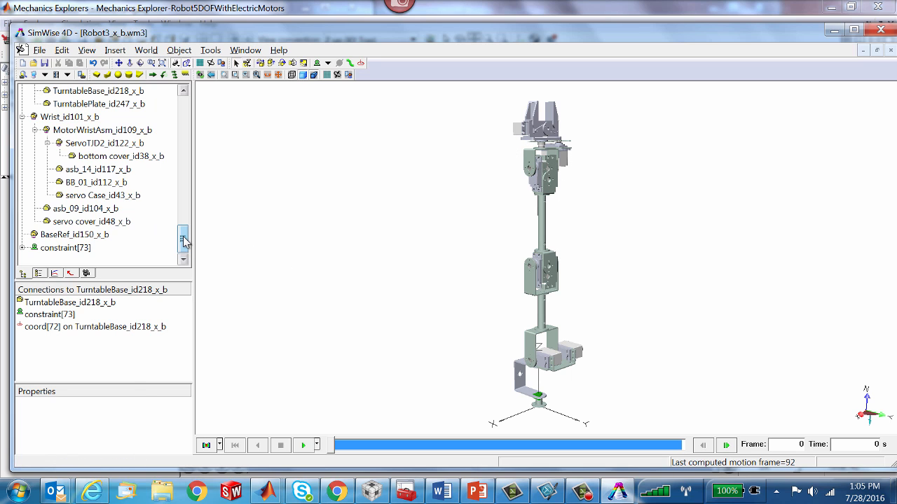
left_click_drag(185, 237, 184, 219)
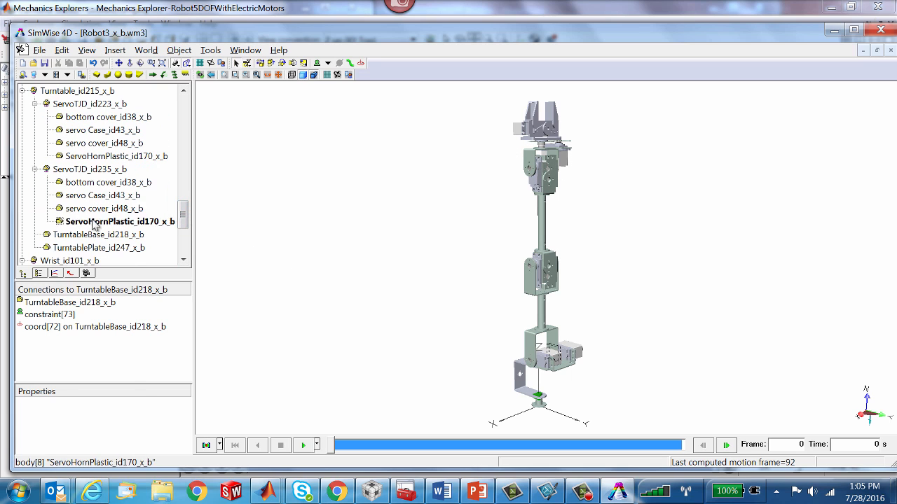
left_click(90, 236)
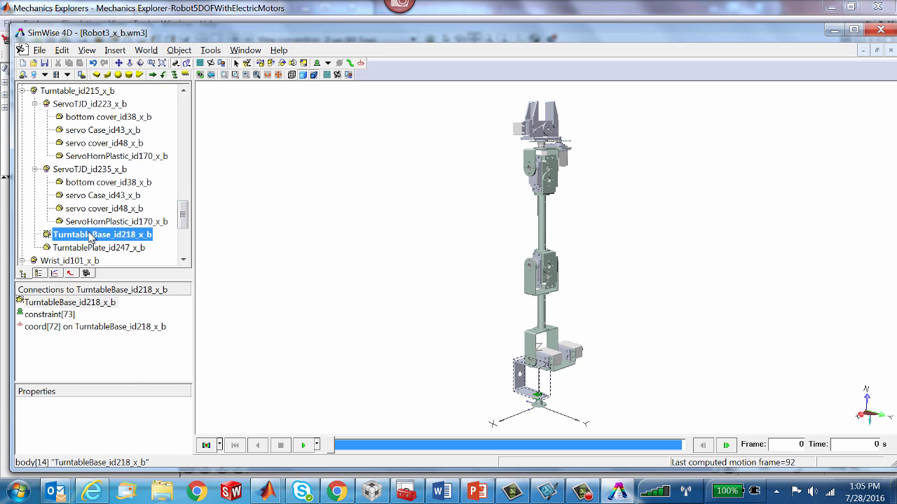
left_click(68, 93)
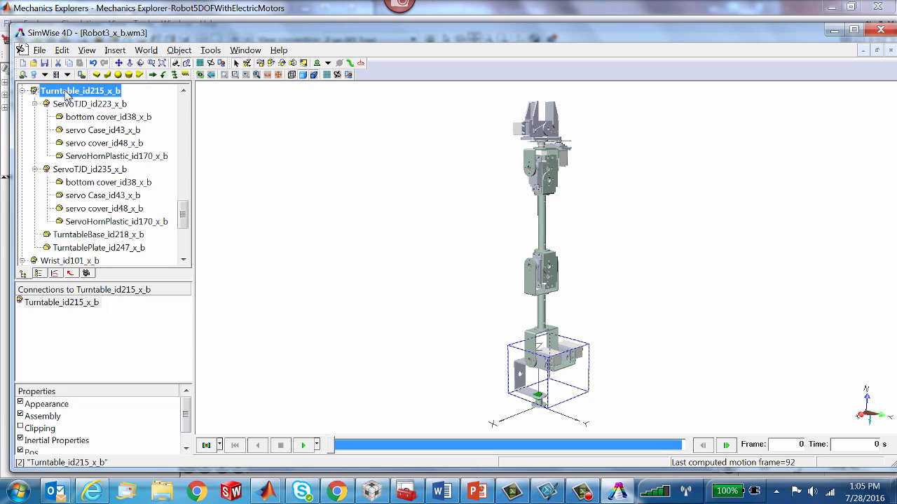
right_click(66, 95)
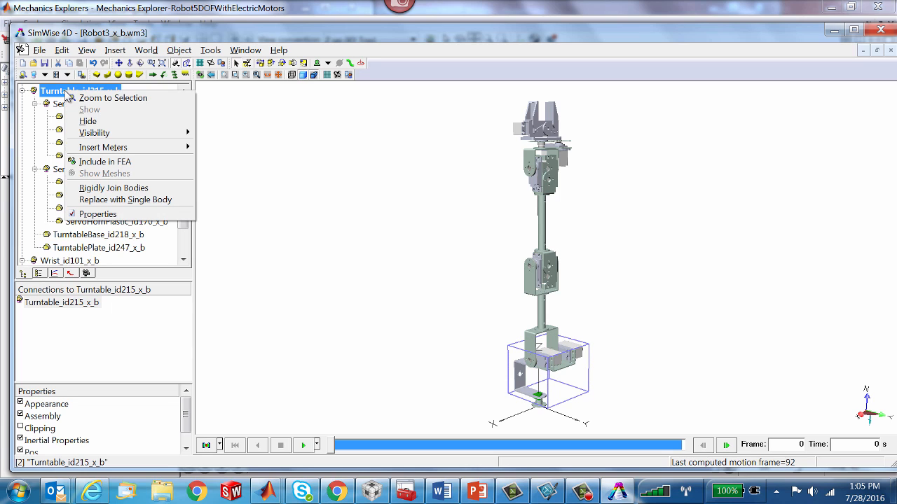
left_click(123, 190)
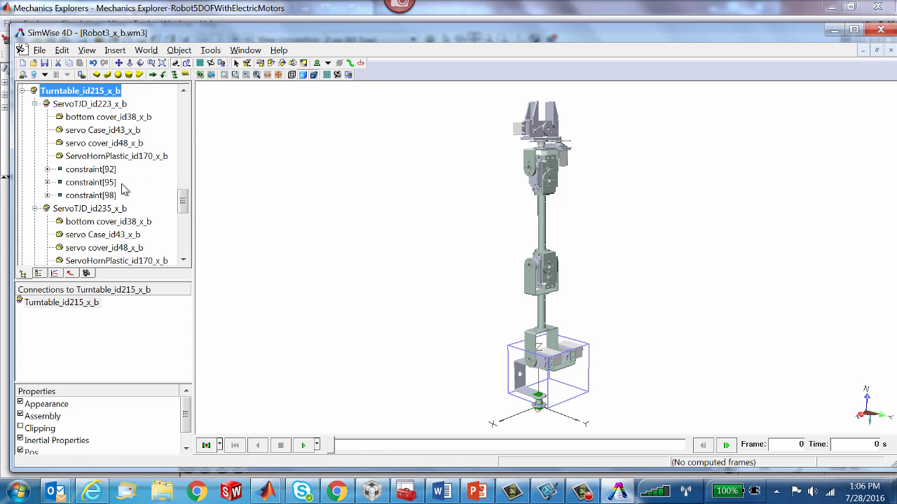
Run the simulation to check the joined turntable's motion, then reset it to frame 0 and clear the selection.
left_click(303, 446)
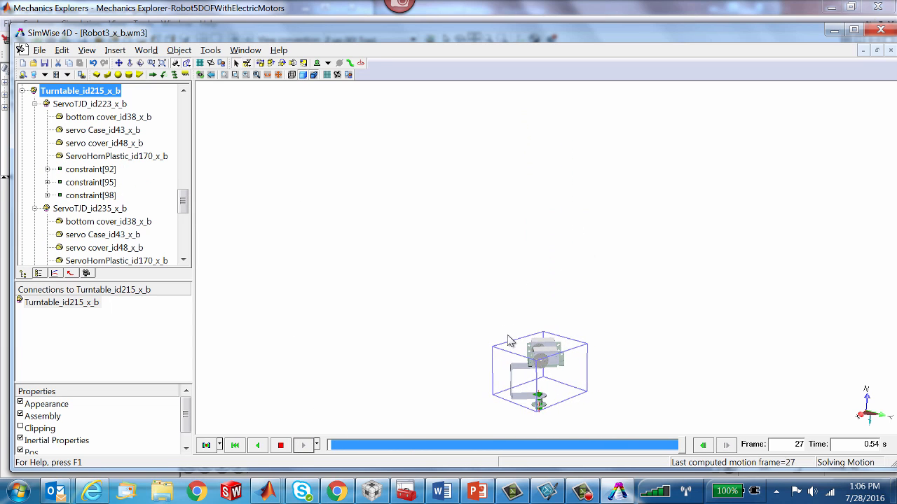
left_click(237, 447)
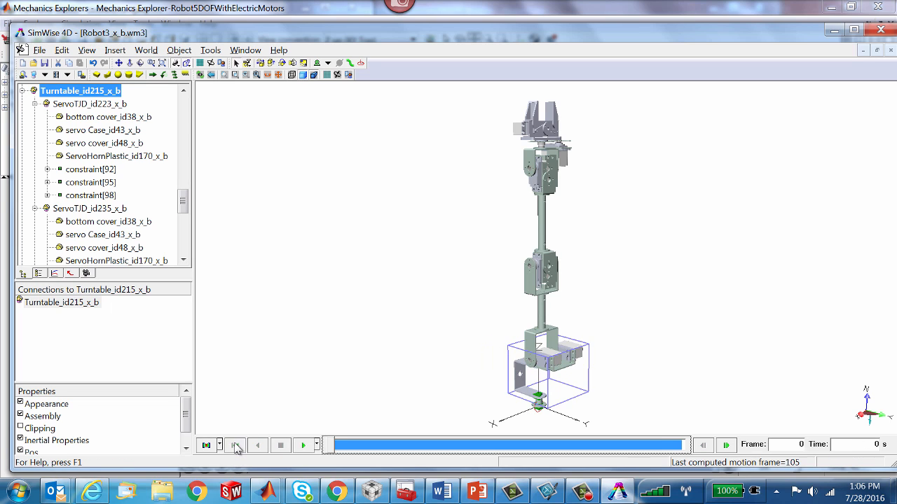
left_click(306, 356)
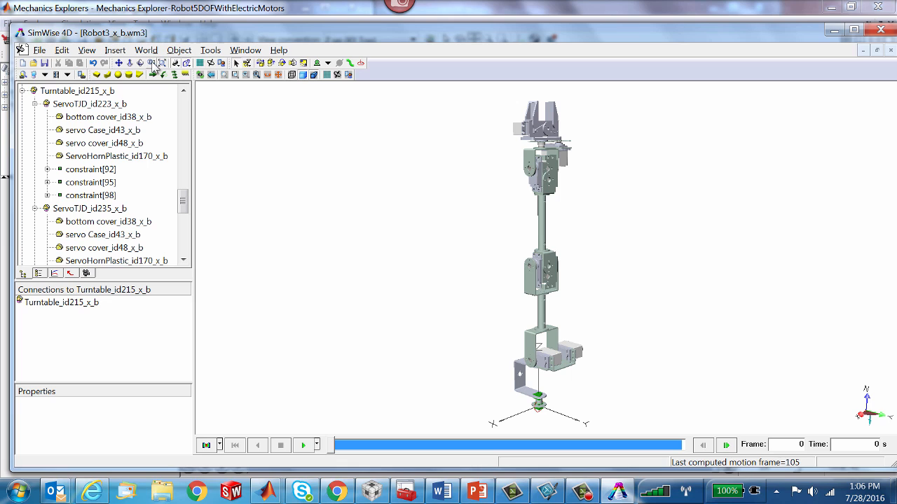
Rename the revolute motor constraint on top of the BaseRef hub as TurntableMotor.
left_click_drag(502, 326, 403, 335)
double_click(540, 398)
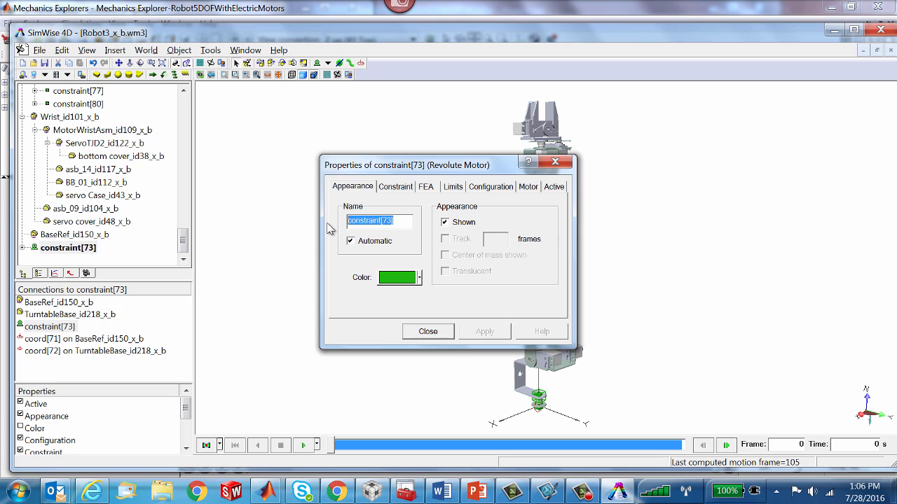
type("TurntableMotor")
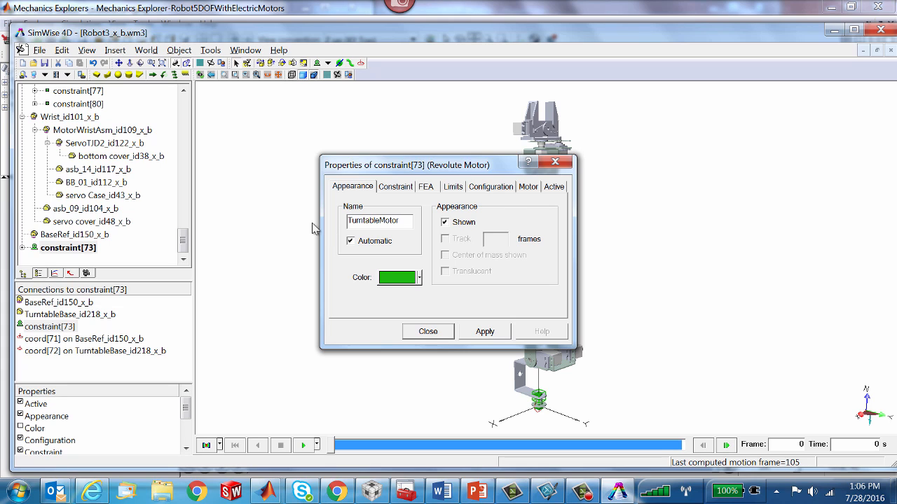
left_click(485, 334)
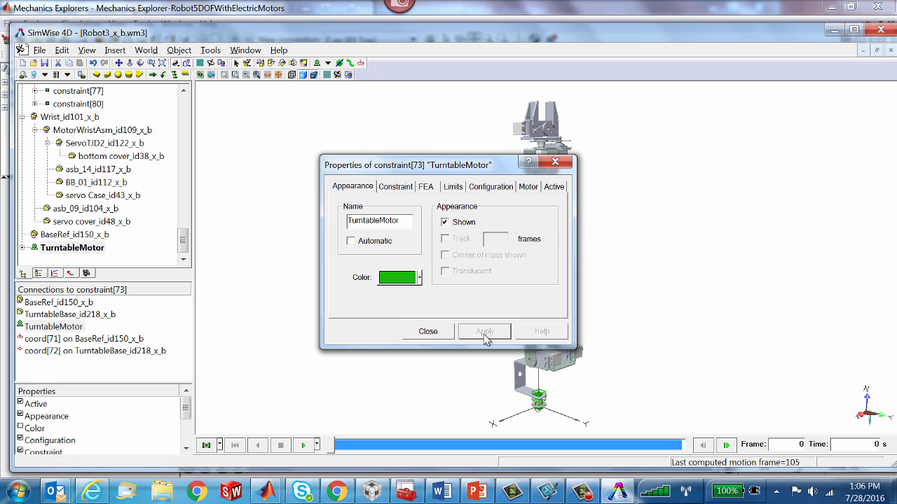
left_click(429, 331)
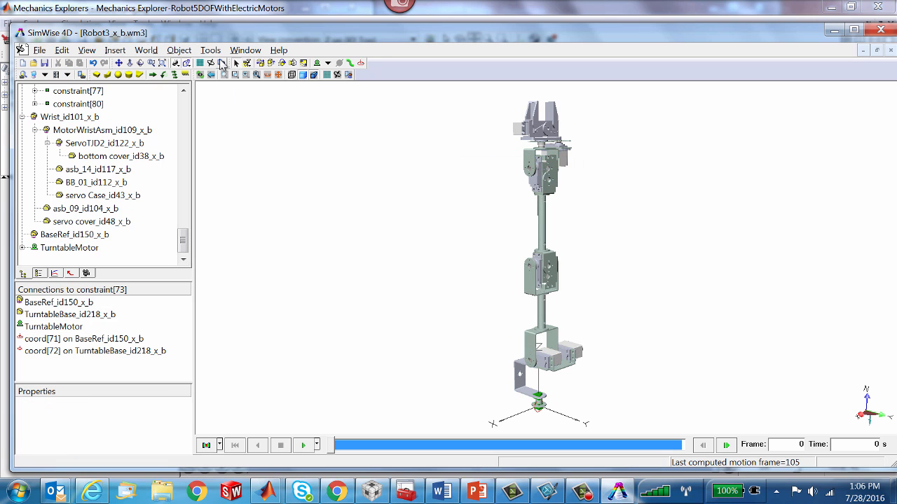
Hide the asb_10_id198_x_b bracket that covers the turntable servos at the lower end of the bicep.
left_click(151, 63)
left_click_drag(501, 308, 613, 395)
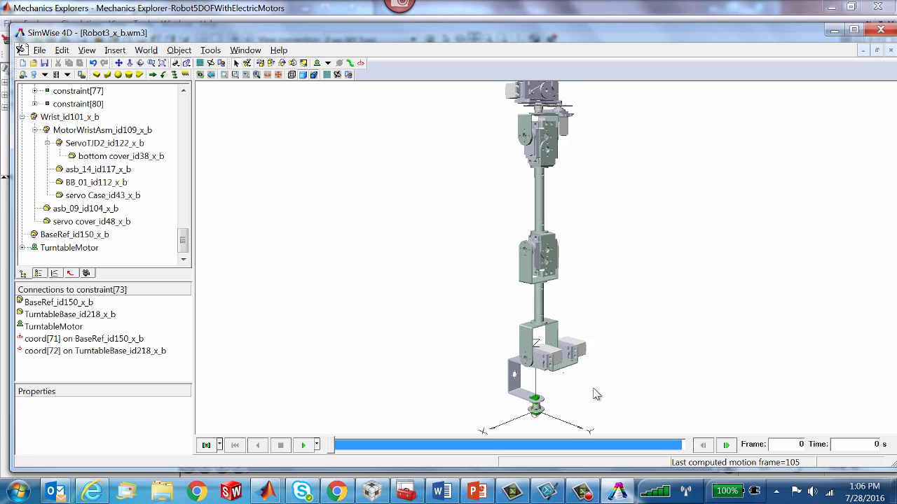
left_click(425, 258)
right_click(425, 258)
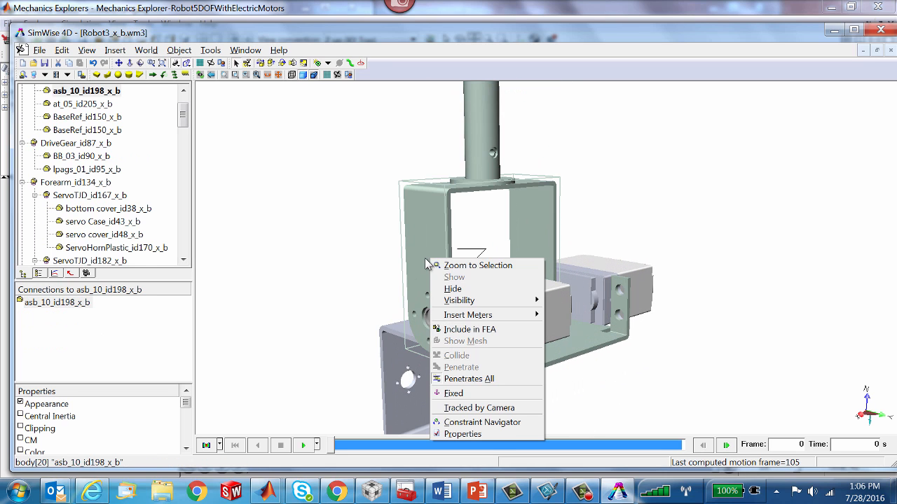
left_click(464, 289)
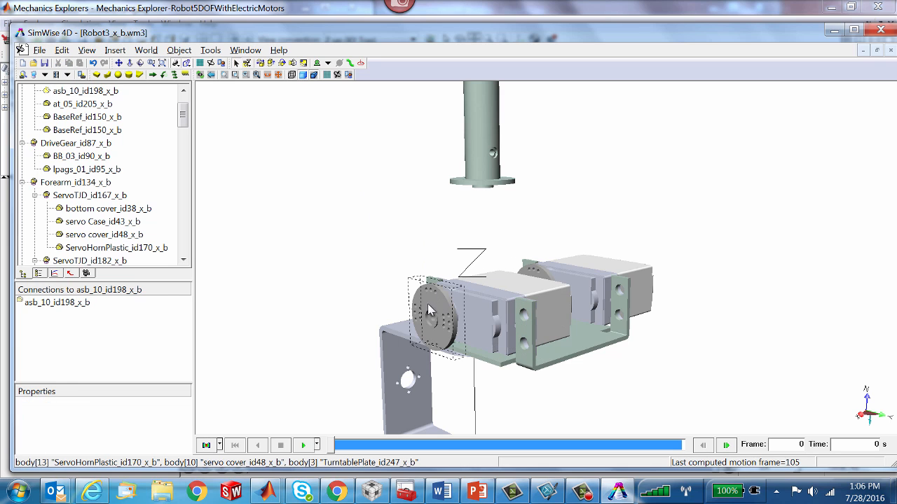
Color the servo Case_id43_x_b body of the front turntable servo, ServoTJD_id223_x_b, black.
left_click(546, 305)
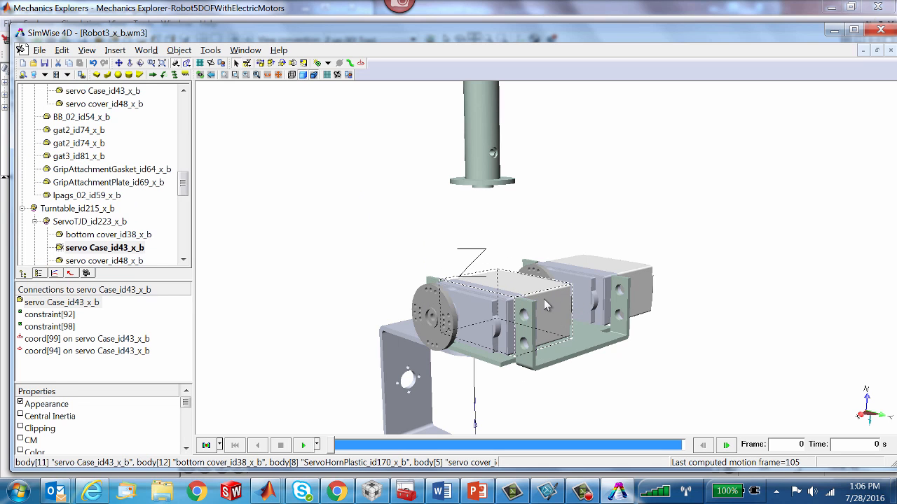
double_click(545, 305)
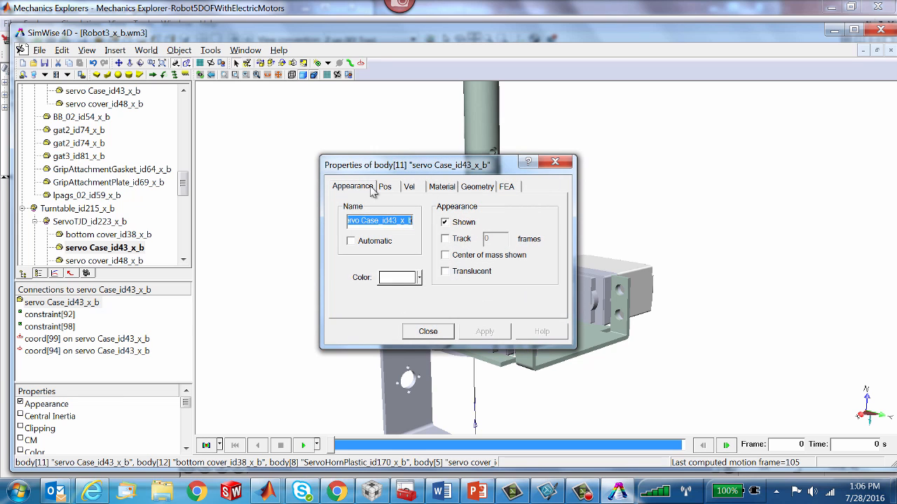
left_click(421, 278)
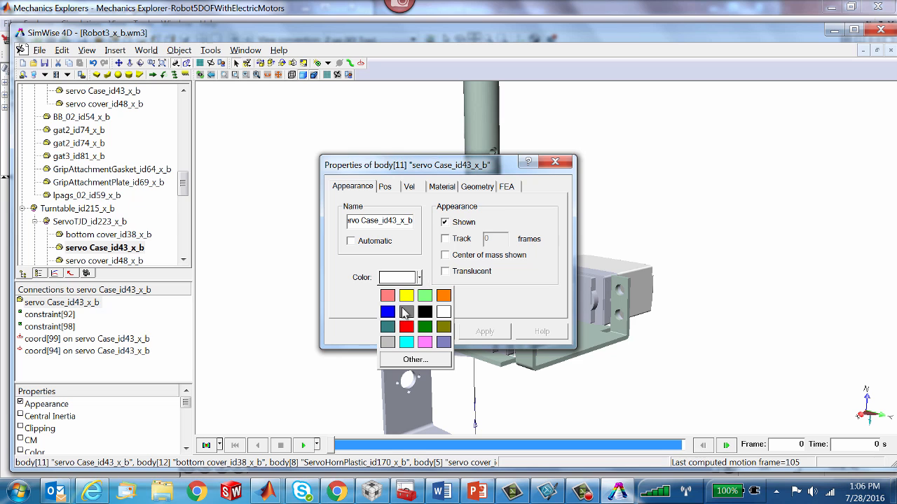
left_click(430, 313)
left_click(419, 335)
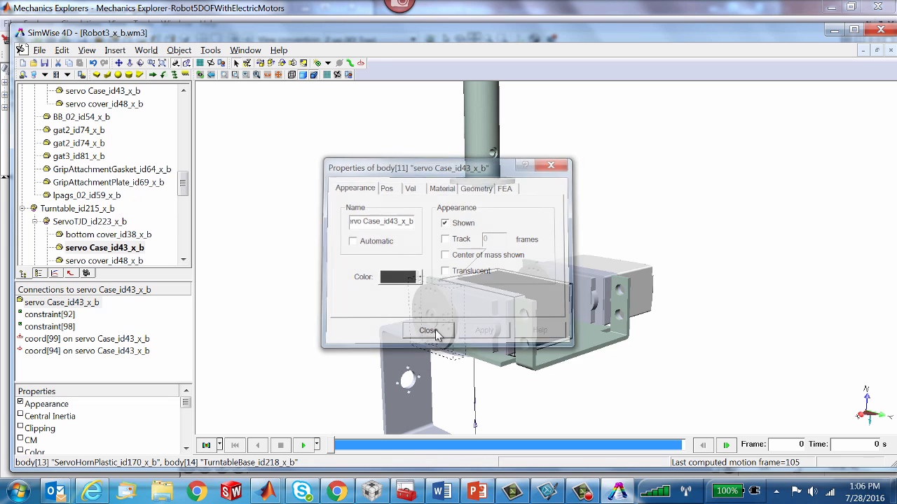
Attach a coord to the centre of the front turntable servo's round ServoHornPlastic_id170_x_b face.
left_click(608, 266)
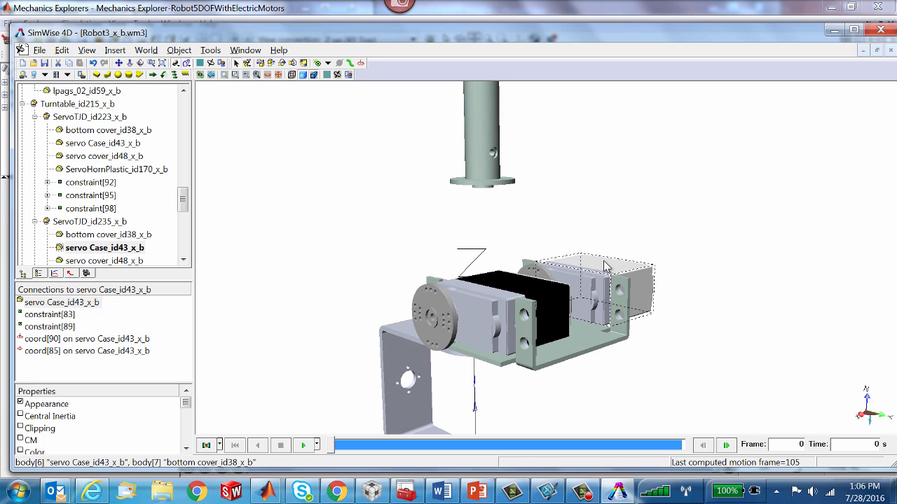
left_click(361, 64)
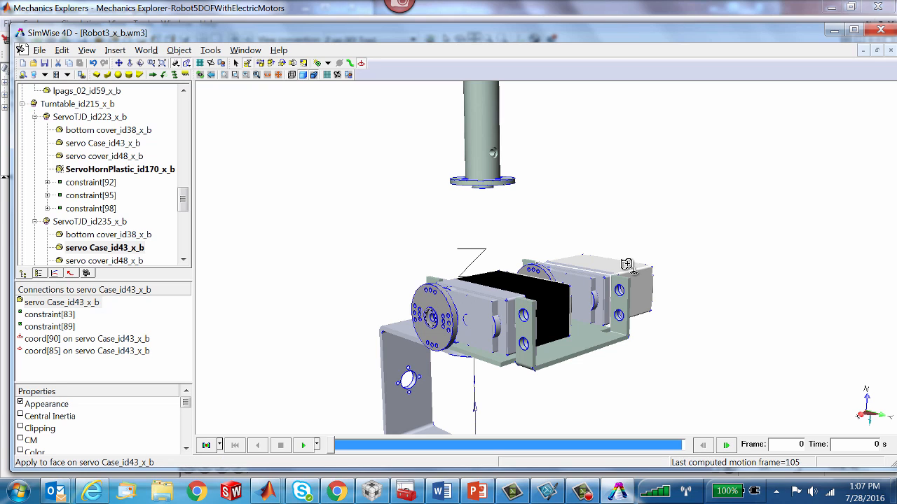
left_click(435, 317)
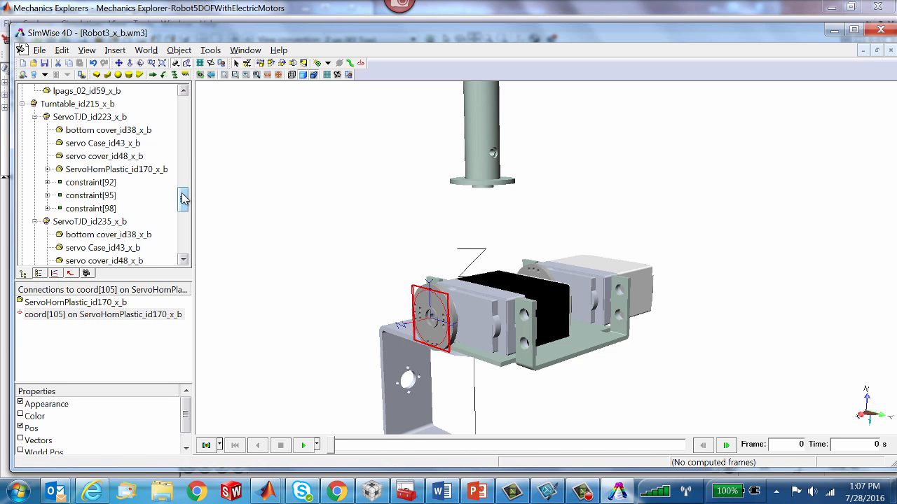
Create a Revolute Motor constraint that joins the hidden asb_10_id198_x_b bracket in place to the coord on the servo horn.
left_click_drag(182, 199, 199, 117)
mouse_move(198, 121)
left_mouse_down()
mouse_move(197, 144)
mouse_move(201, 105)
left_mouse_up()
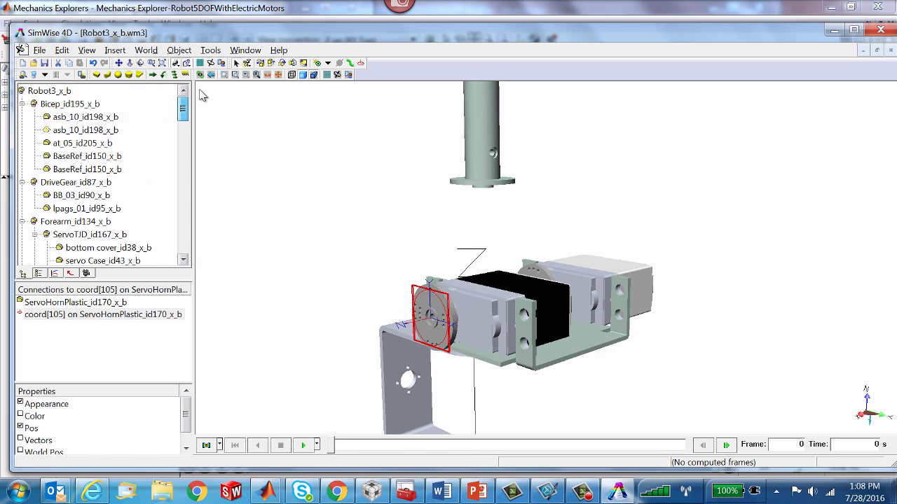
left_click(60, 133)
right_click(60, 133)
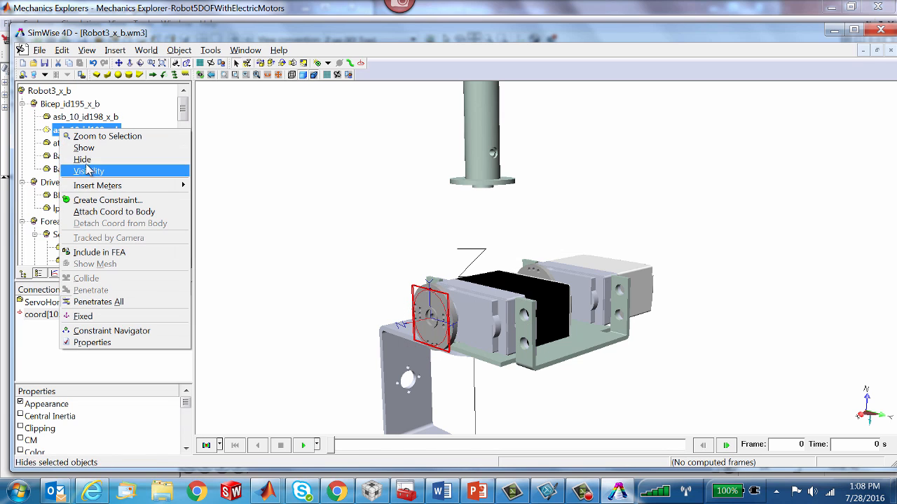
left_click(93, 201)
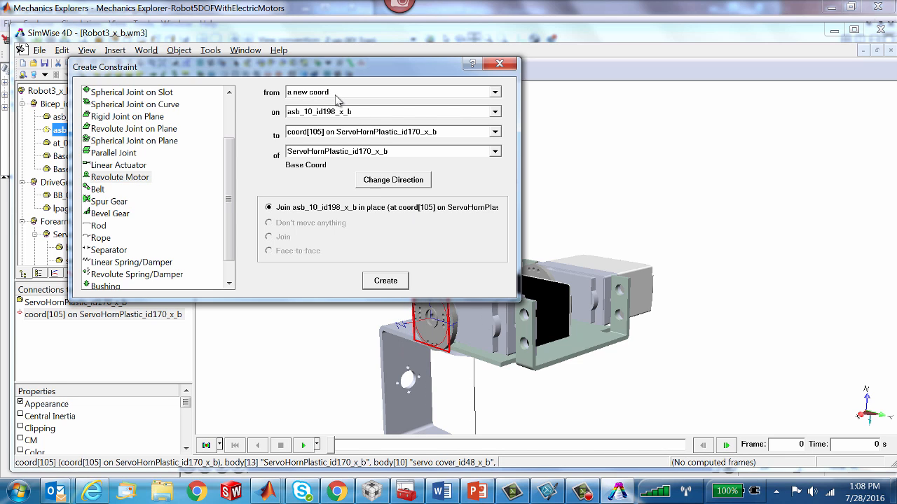
left_click(388, 281)
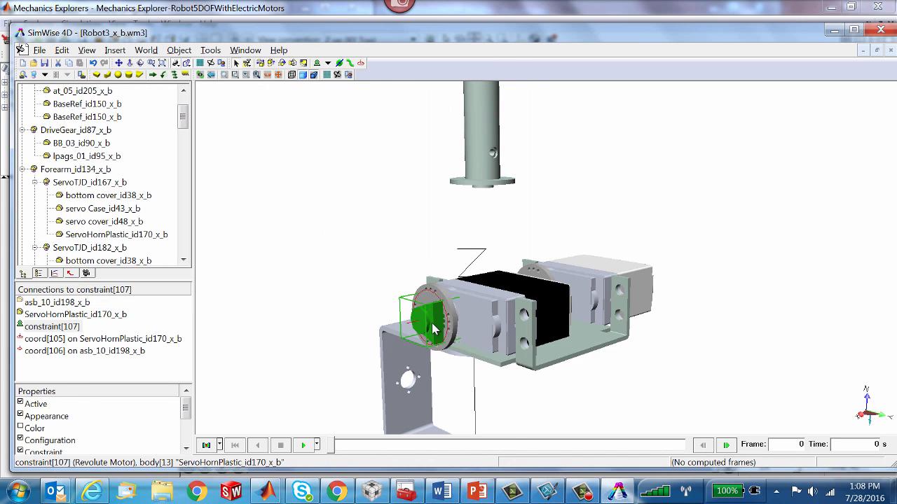
Rename the new revolute motor constraint on the servo horn as BicepMotor.
double_click(429, 327)
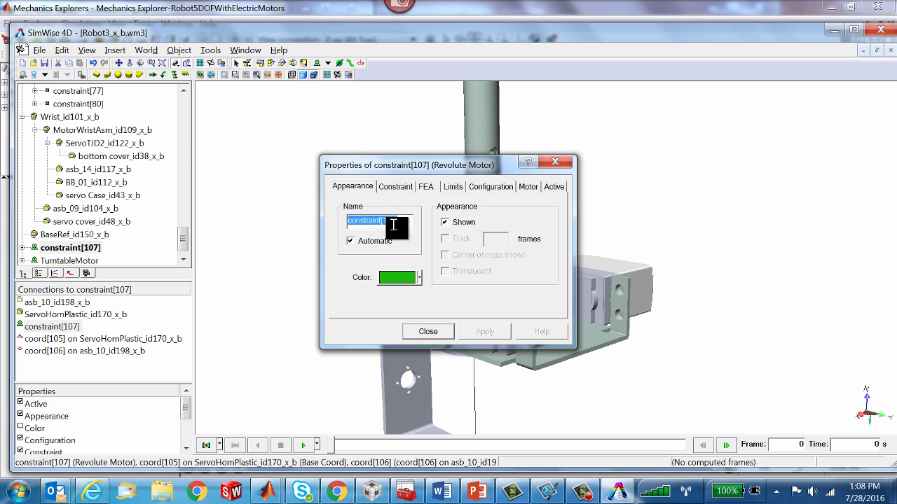
type("BicepMotor")
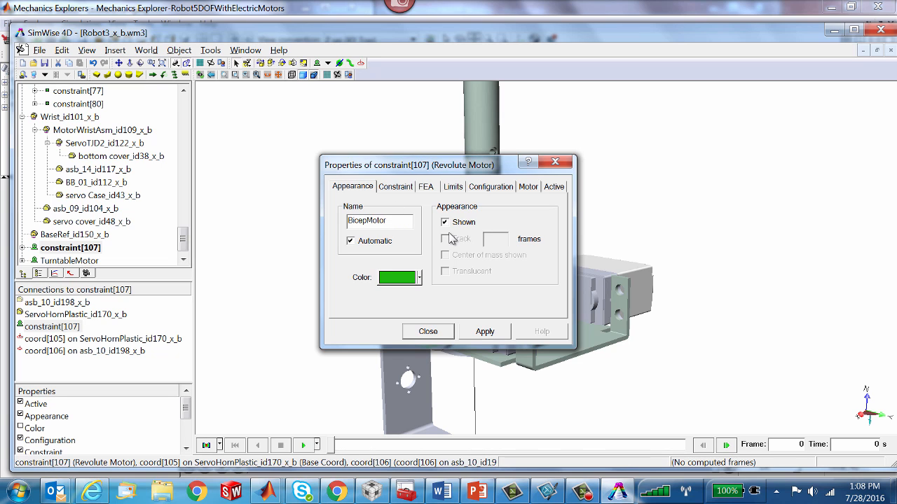
left_click(480, 334)
left_click(429, 331)
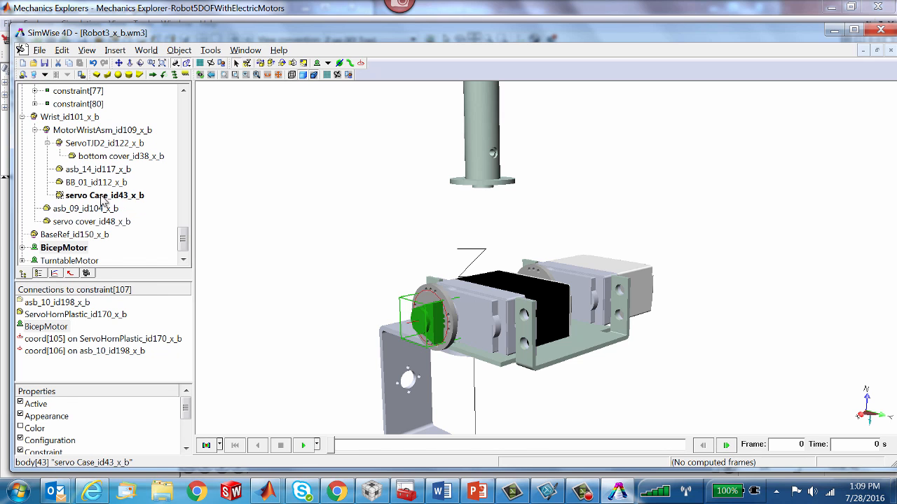
Show the hidden asb_10_id198_x_b bicep bracket again and clear the selection.
right_click(73, 91)
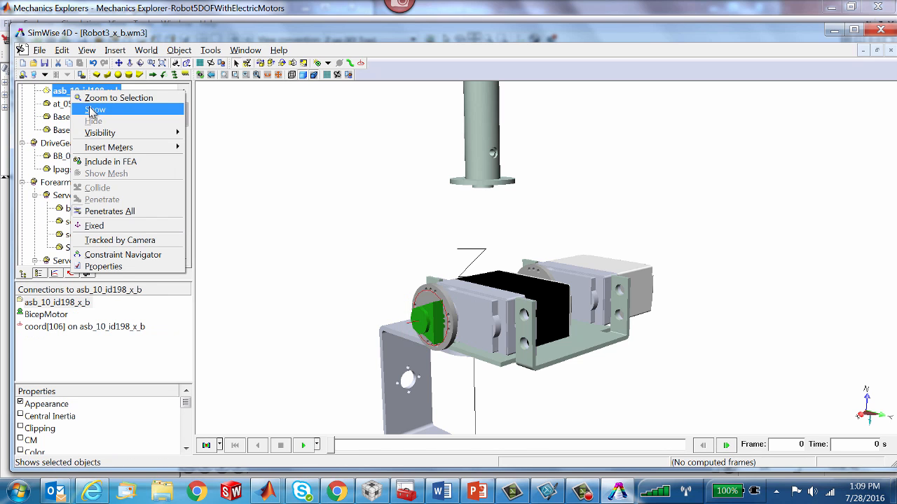
left_click(94, 111)
left_click(370, 294)
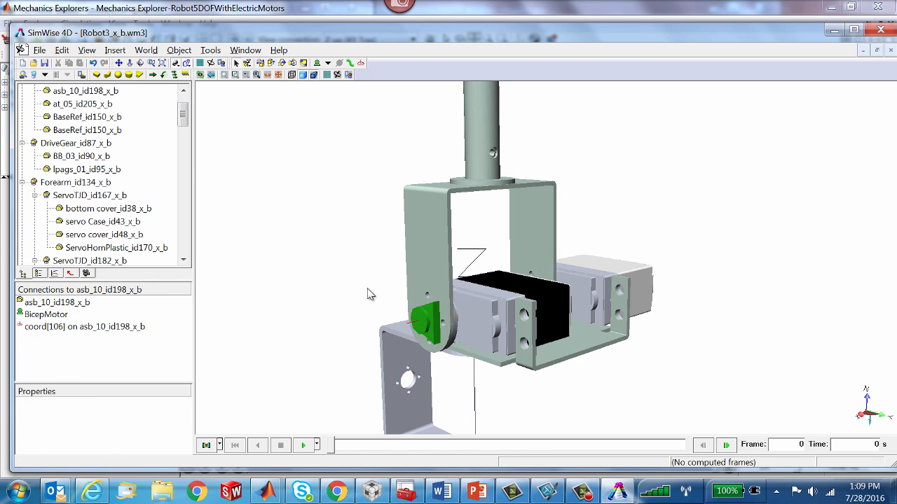
Run the simulation to check the bicep bracket's motion with BicepMotor, then reset it to frame 0.
left_click(300, 447)
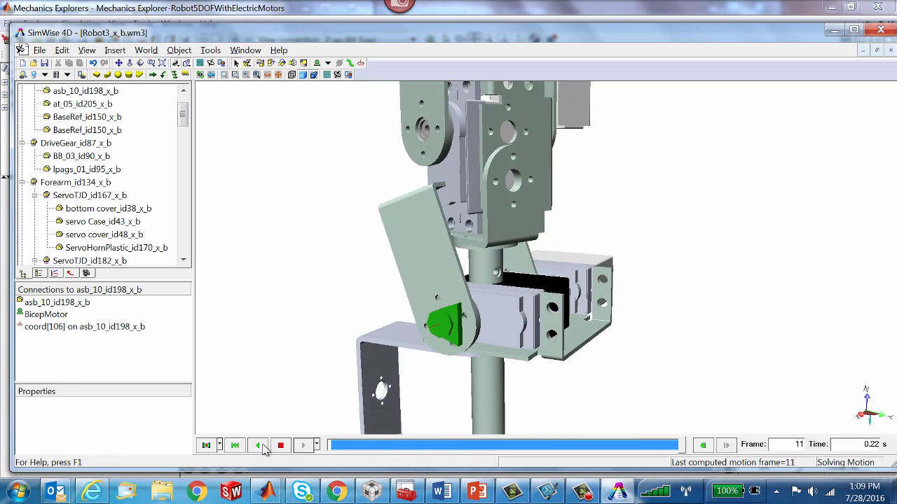
left_click(236, 446)
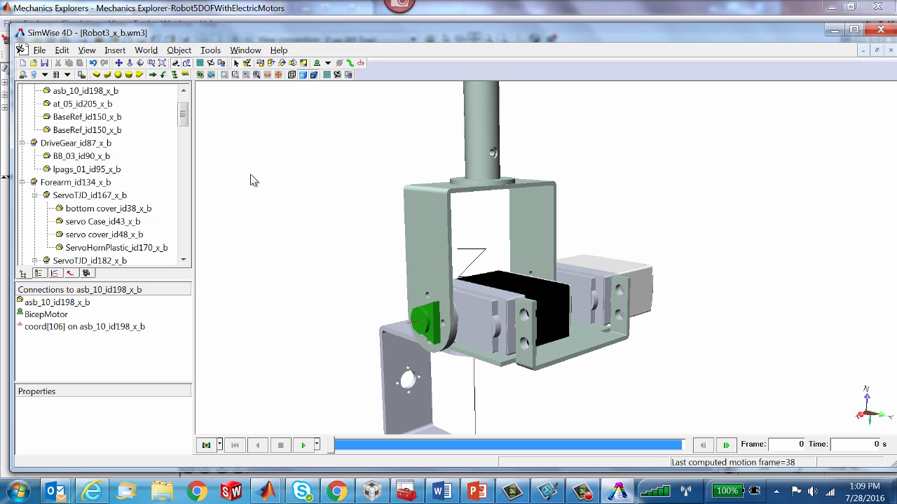
scroll(259, 186, "down", 5)
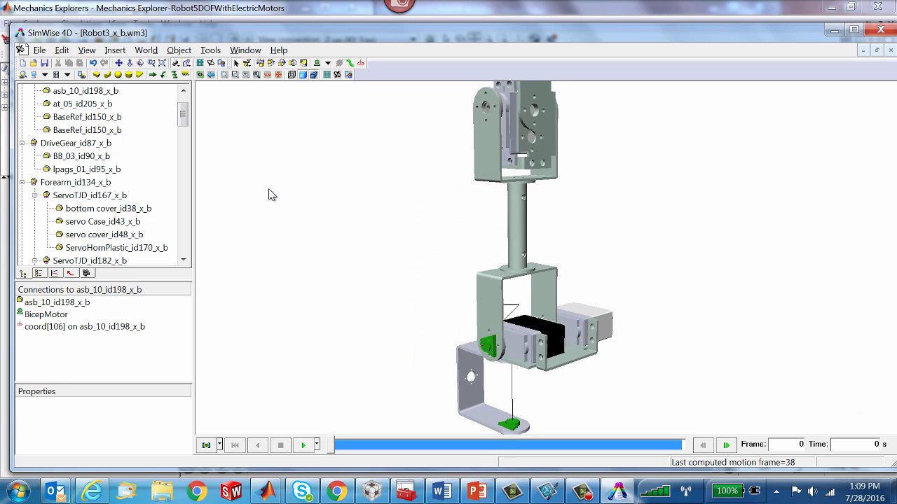
Rigidly join the bodies of the Bicep_id195_x_b subassembly, run the simulation to check its motion, and reset to frame 0.
left_click(303, 446)
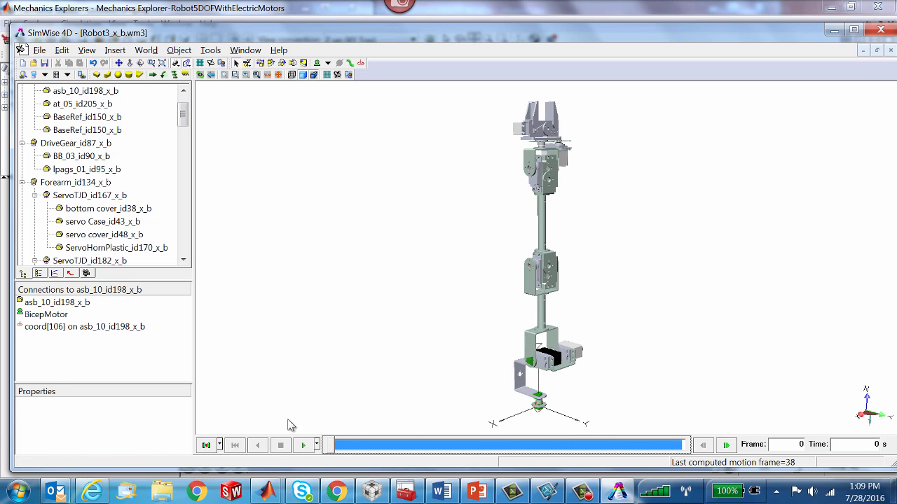
left_click_drag(183, 118, 183, 106)
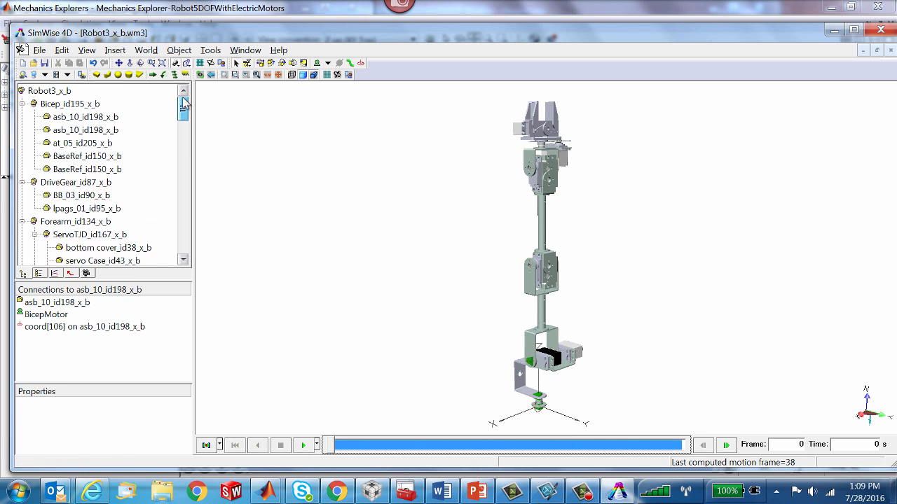
left_click(63, 104)
right_click(63, 104)
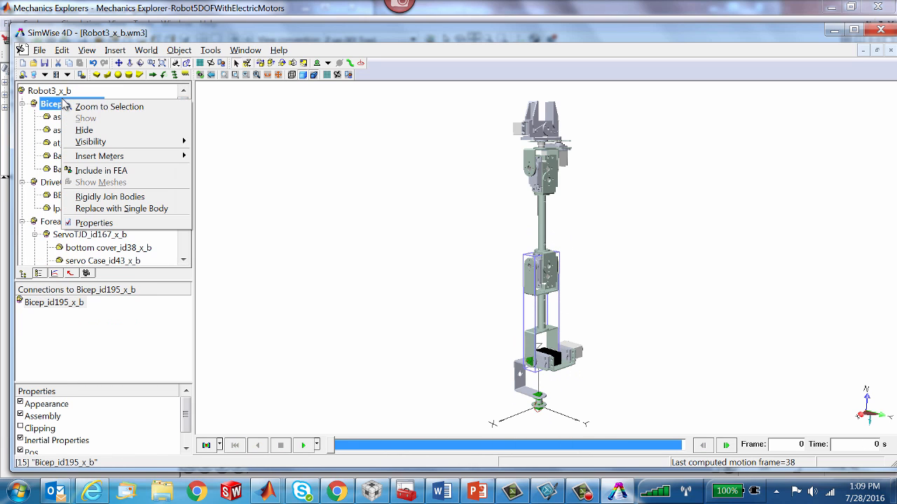
left_click(128, 198)
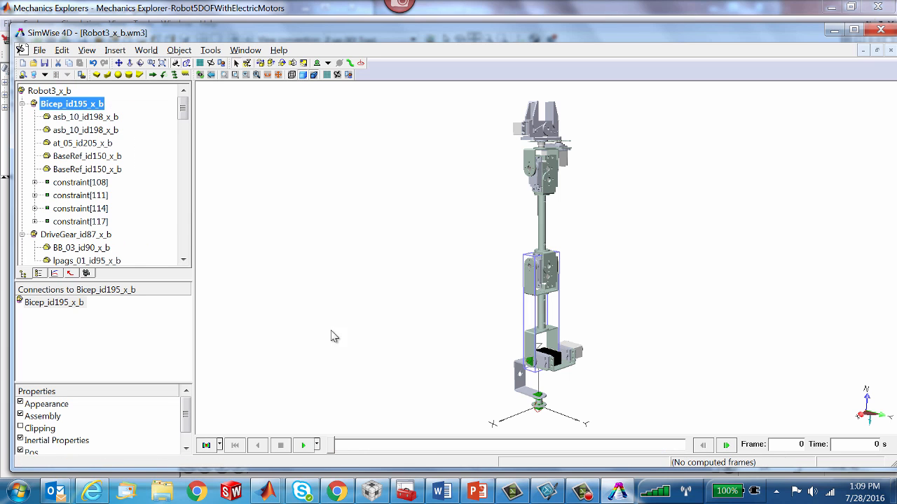
left_click(303, 446)
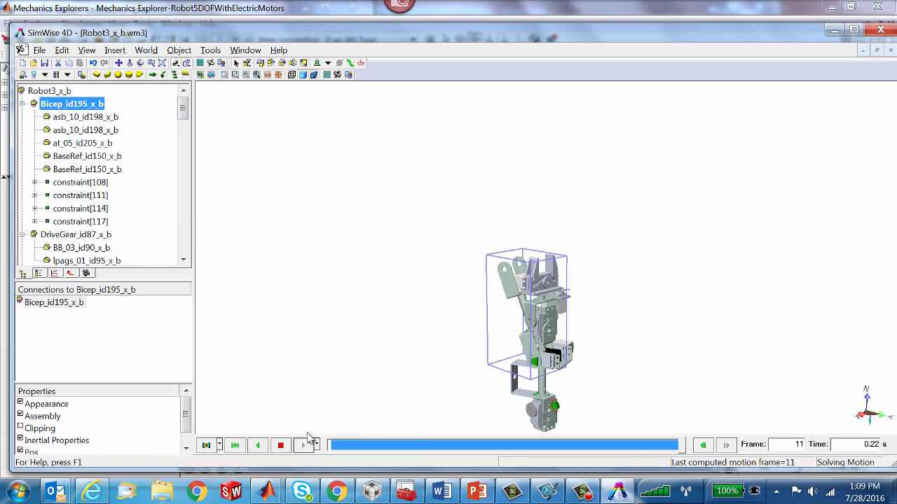
left_click(235, 446)
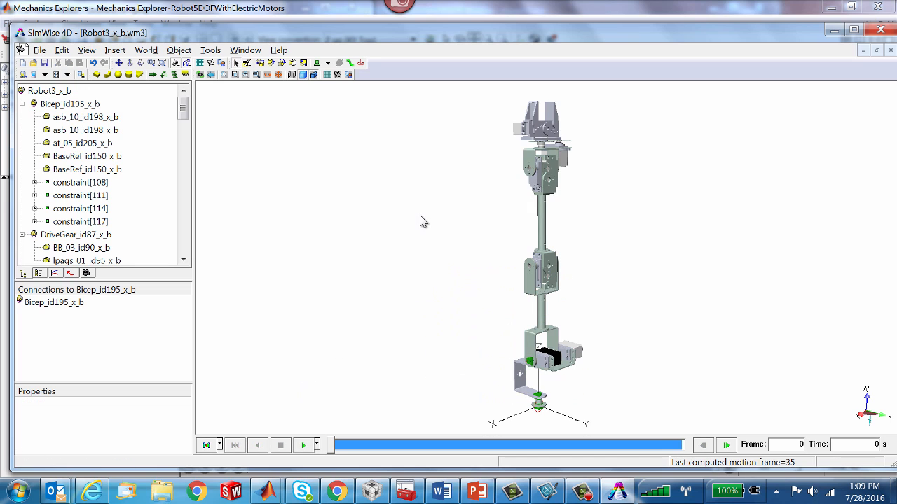
Hide the asb_10_id198_x_b bracket at the joint above the bicep and add a coord at the center of the servo horn behind it.
left_click(151, 64)
left_click_drag(497, 231, 620, 305)
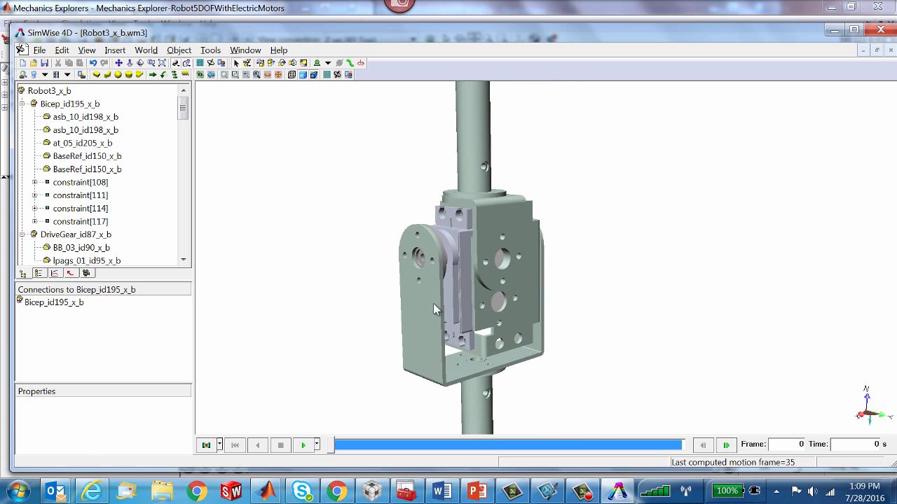
left_click(405, 300)
right_click(415, 307)
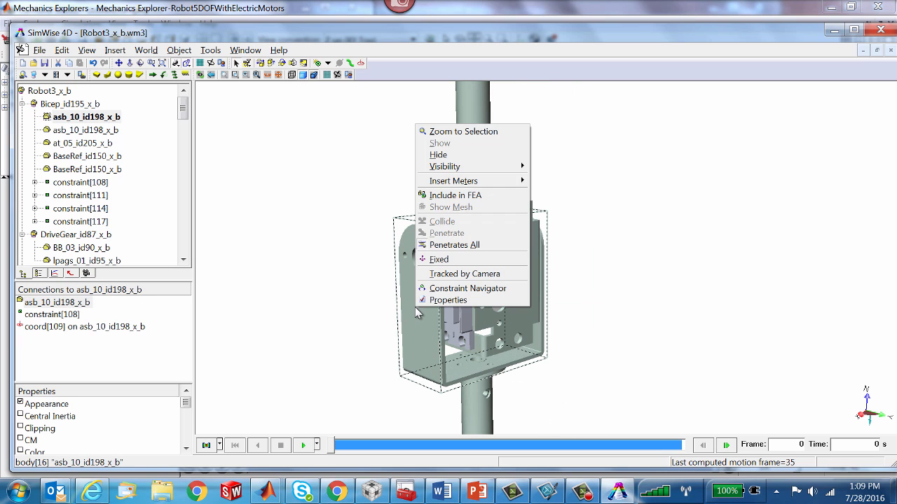
left_click(437, 155)
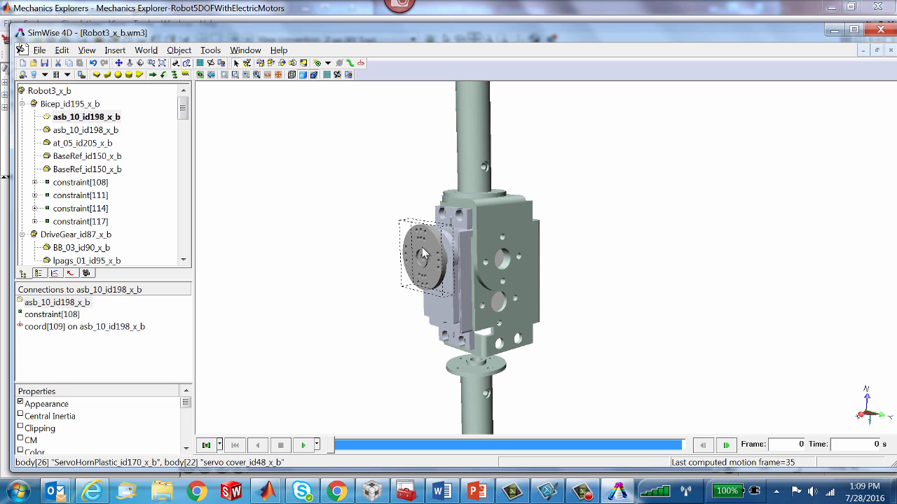
left_click(361, 62)
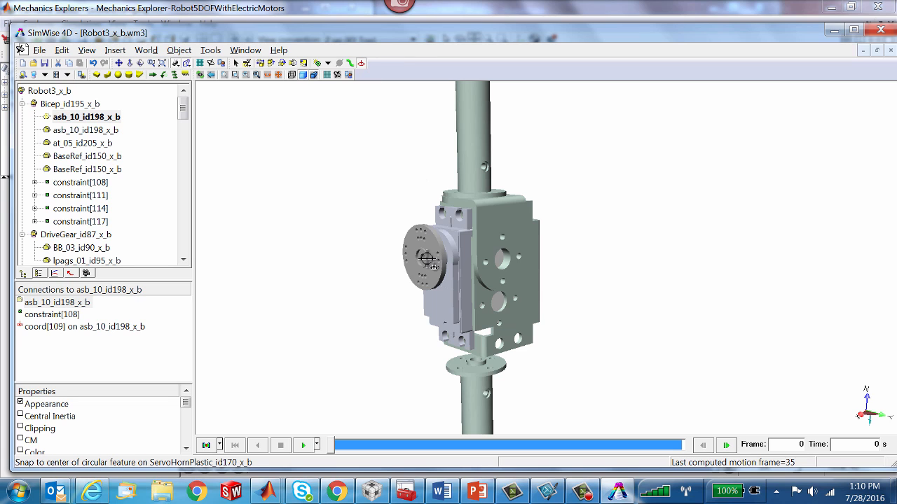
left_click(428, 262)
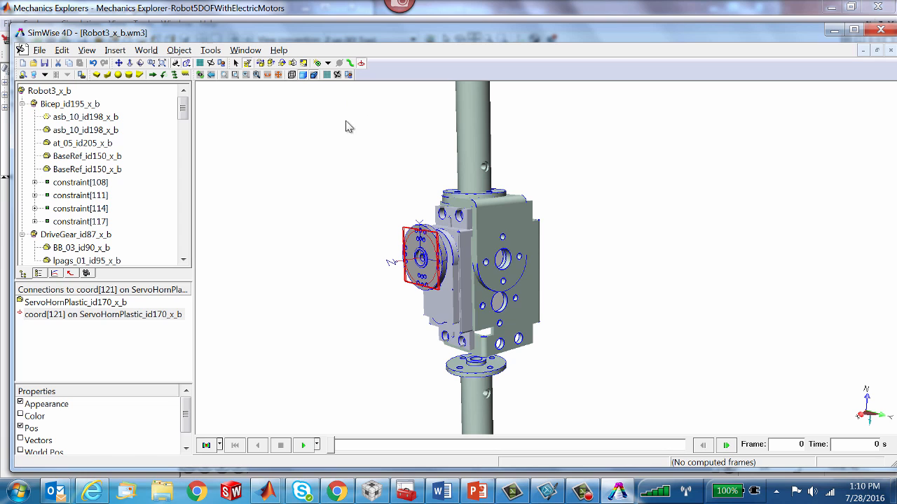
Create a Revolute Motor constraint joining the hidden upper asb_10_id198_x_b bracket in place to the new servo horn coord.
left_click(46, 106)
left_click(63, 119)
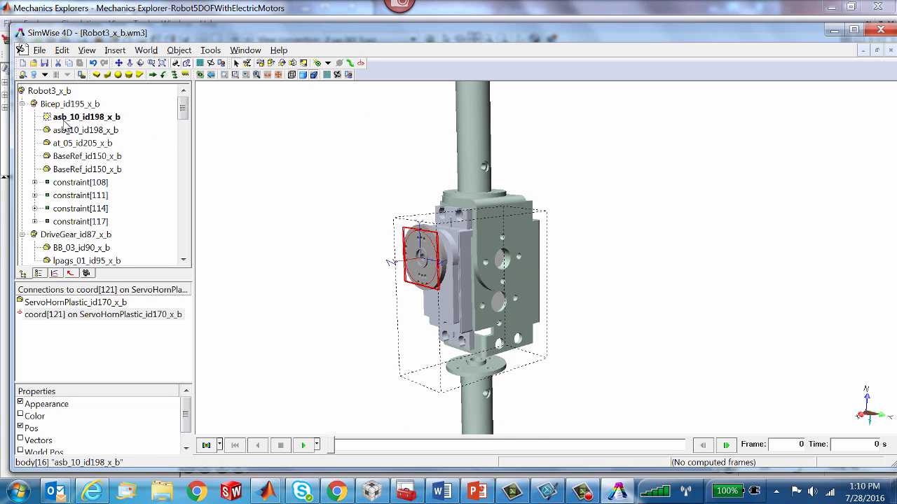
right_click(64, 118)
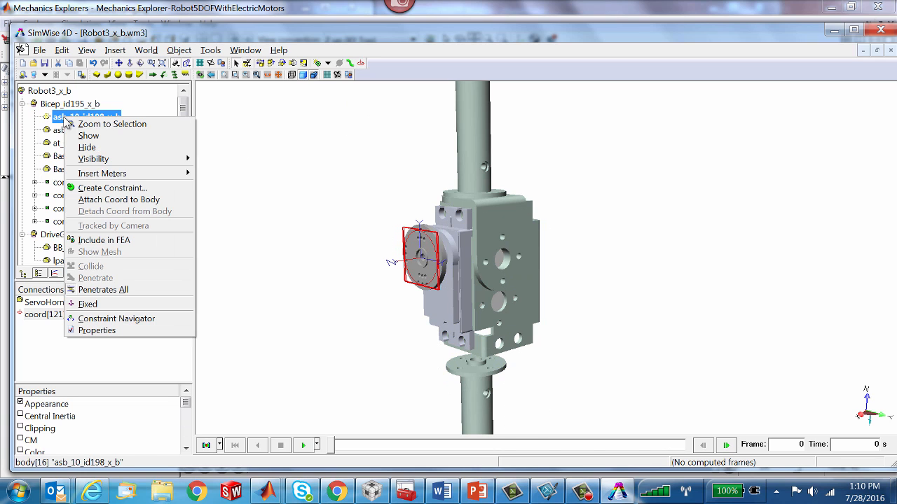
left_click(115, 189)
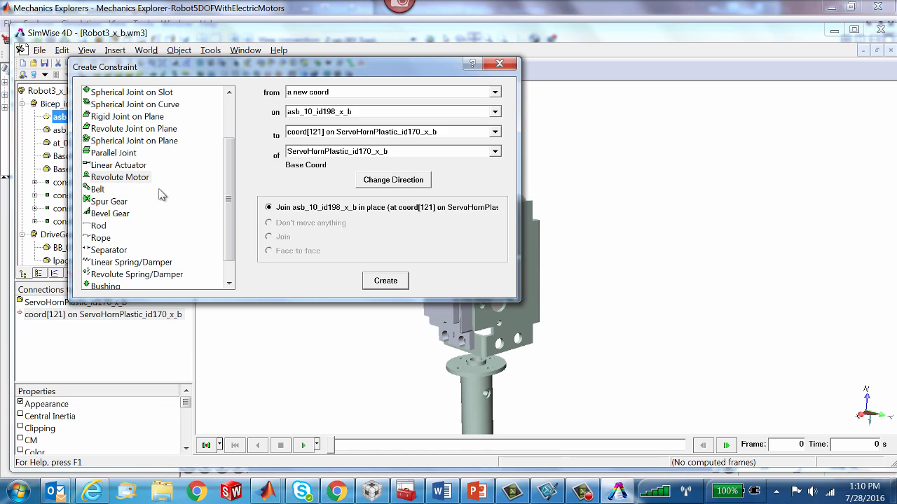
left_click(385, 281)
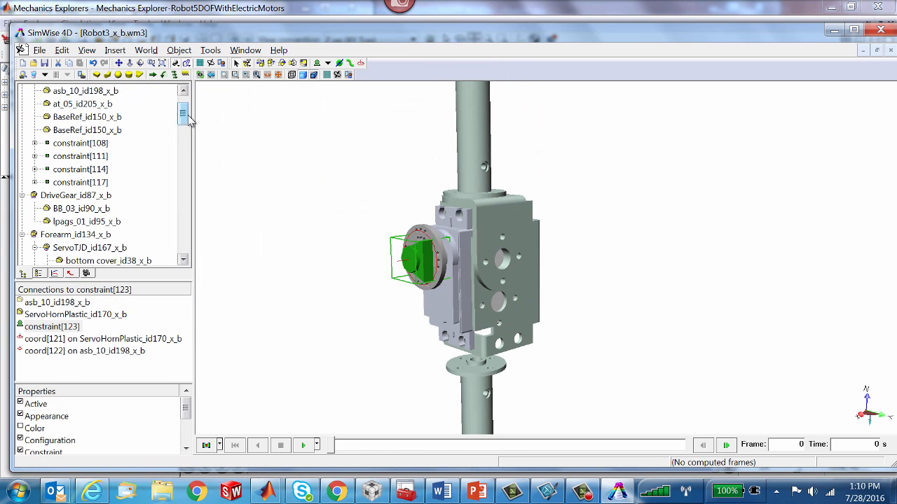
Show the hidden asb_10_id198_x_b bracket at the top of the bicep again.
left_click_drag(188, 115, 187, 98)
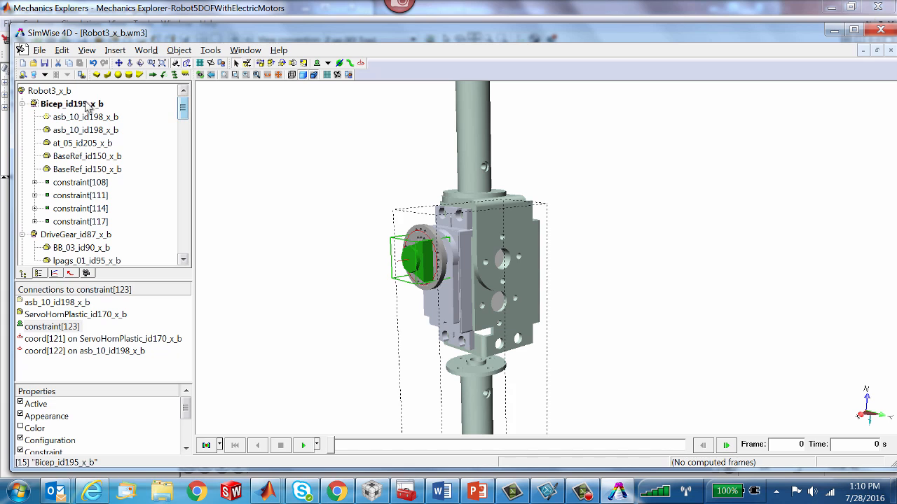
right_click(67, 119)
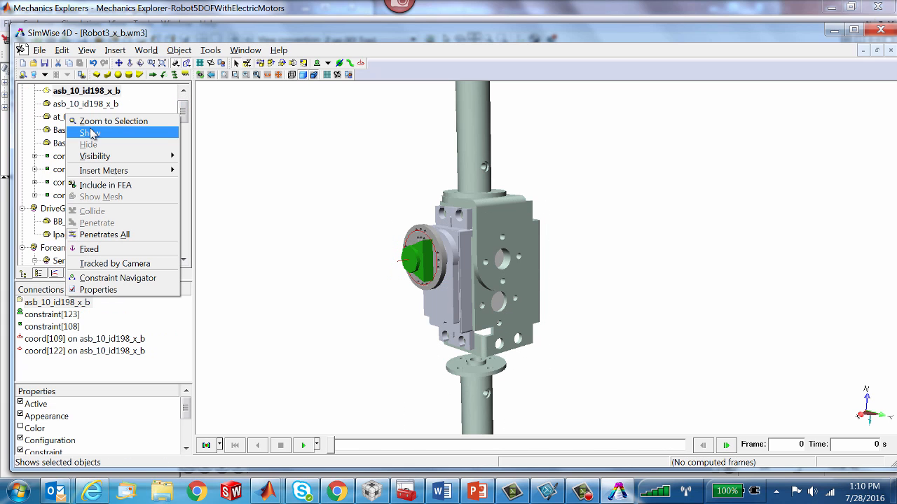
left_click(89, 133)
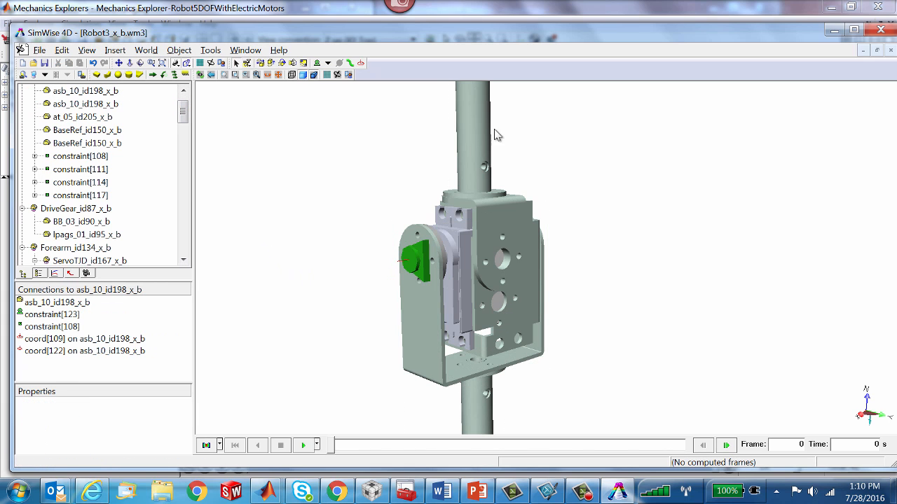
left_click(467, 136)
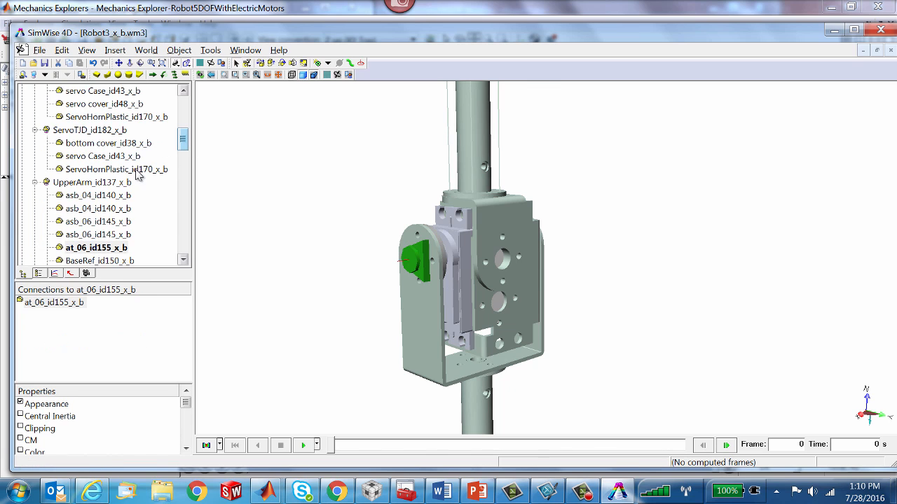
left_click(68, 183)
right_click(68, 183)
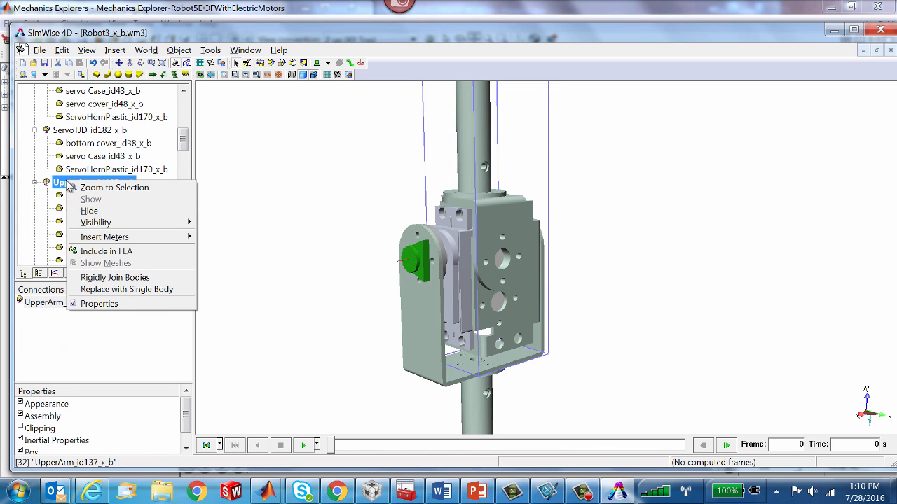
mouse_move(95, 223)
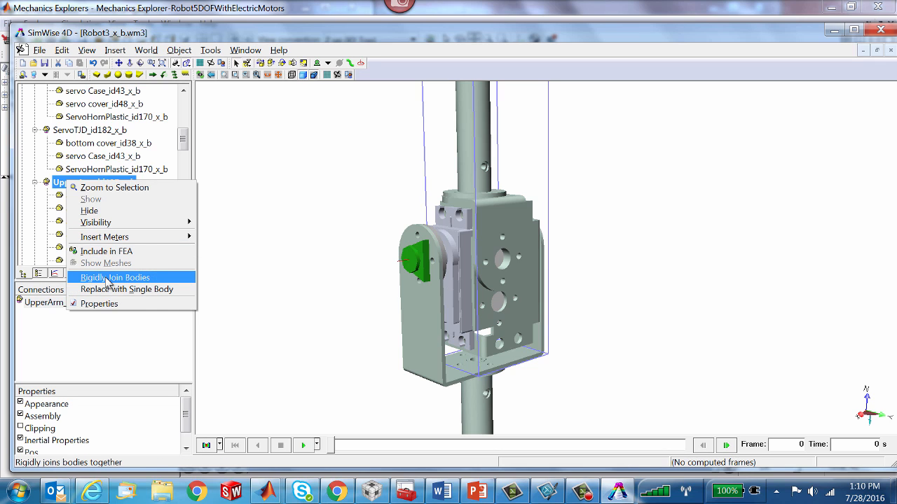
left_click(184, 138)
Rigidly join the bodies of the Forearm_id134_x_b subassembly, run the simulation to check its motion, and reset to frame 0.
left_click_drag(184, 138, 183, 132)
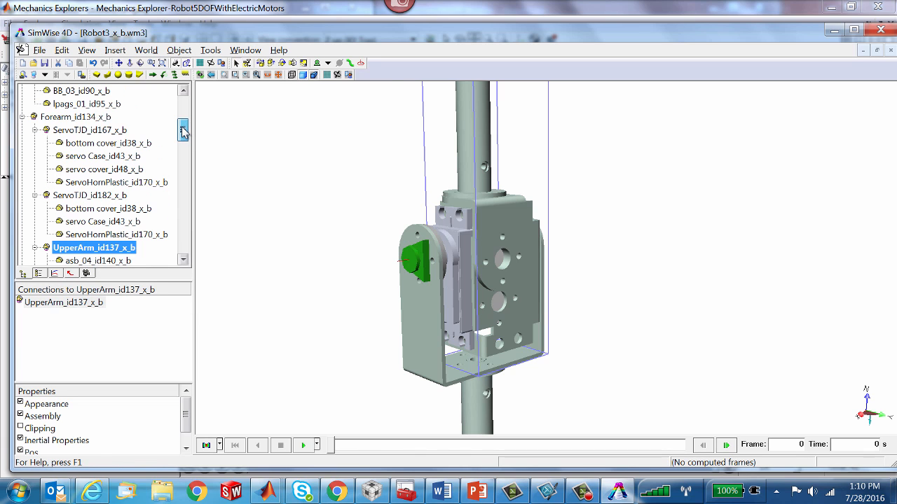
left_click(80, 118)
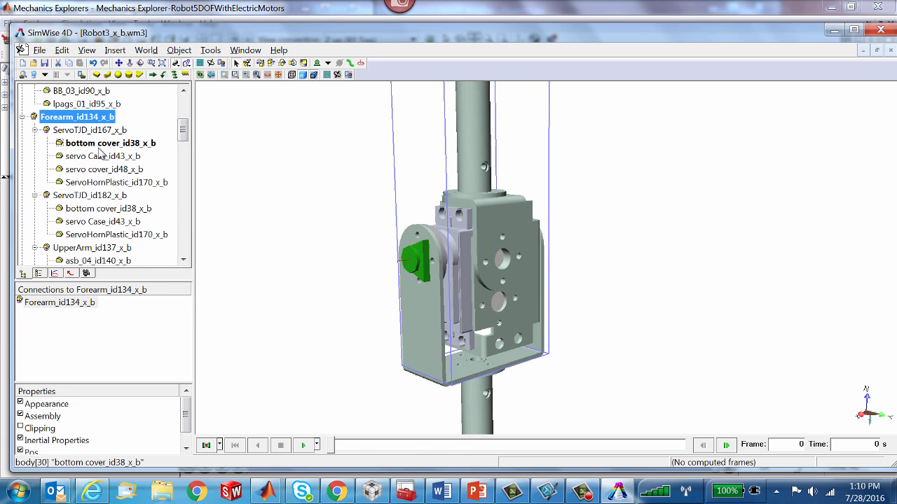
right_click(53, 119)
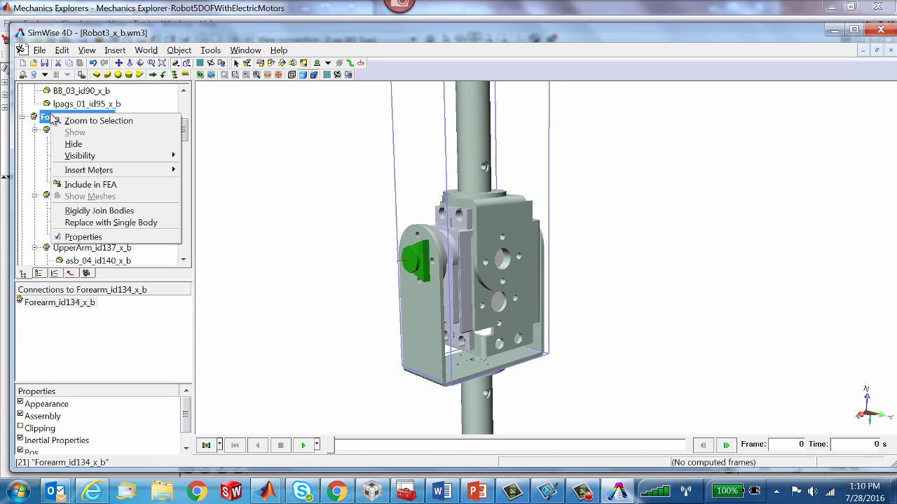
left_click(111, 213)
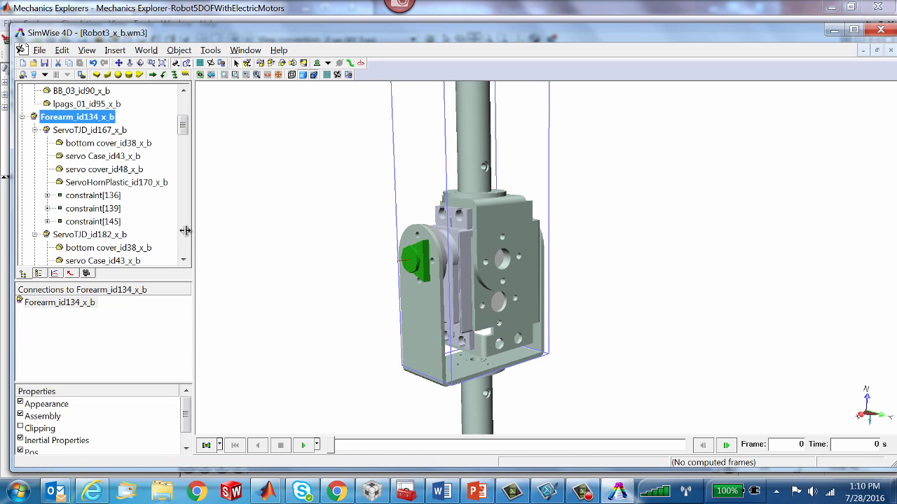
left_click(293, 261)
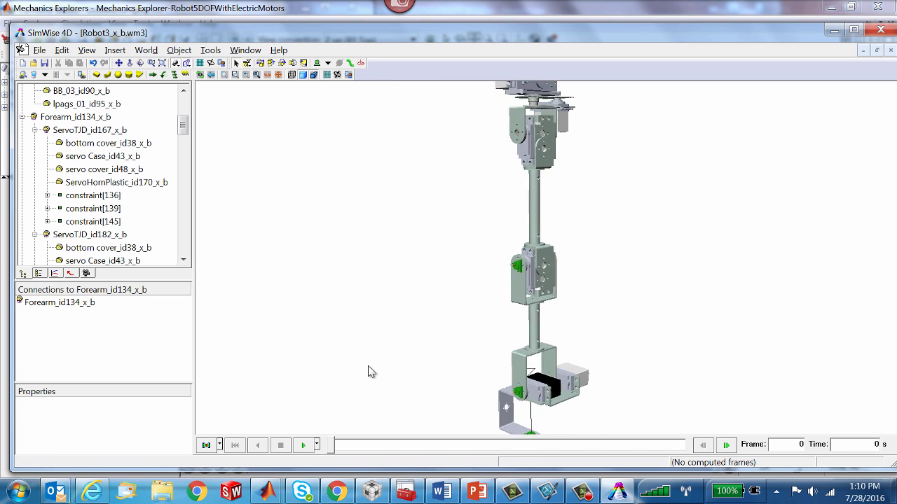
left_click(303, 446)
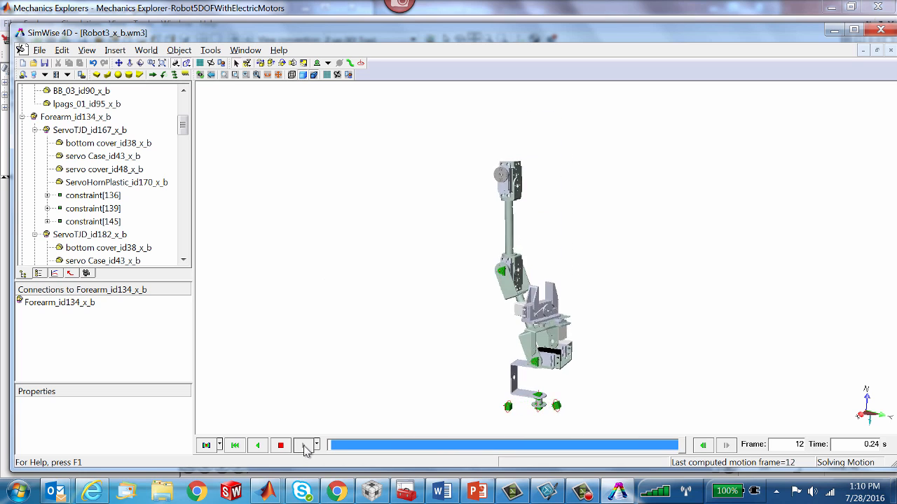
left_click(234, 446)
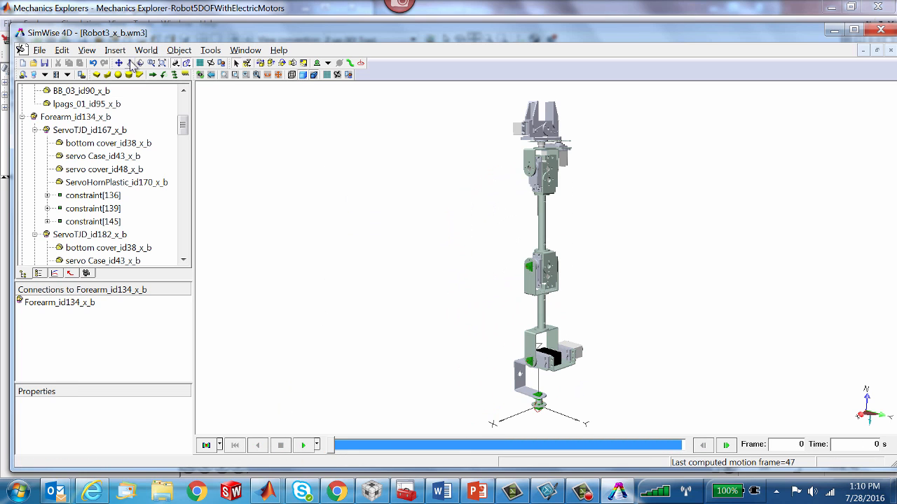
Hide the asb_09_id104_x_b bracket of the wrist and add a coord at the center of the servo horn behind it.
left_click(153, 63)
left_click_drag(494, 122, 604, 210)
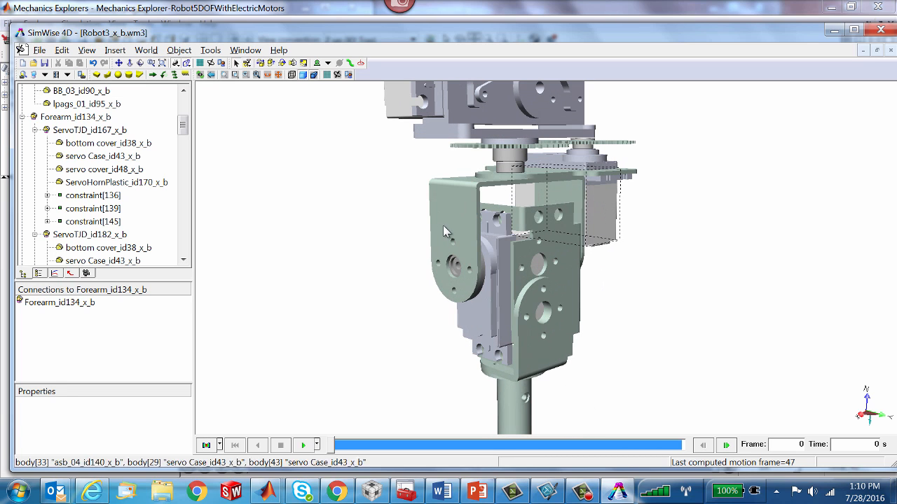
left_click(458, 225)
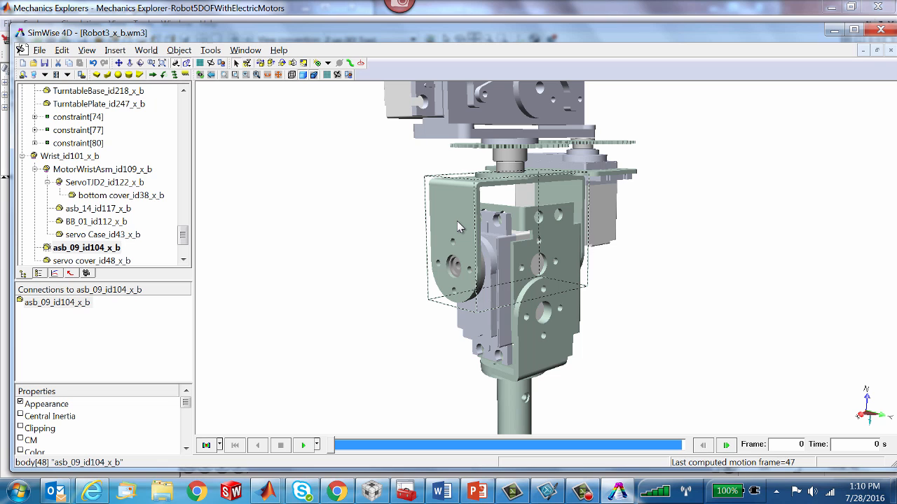
left_click(59, 157)
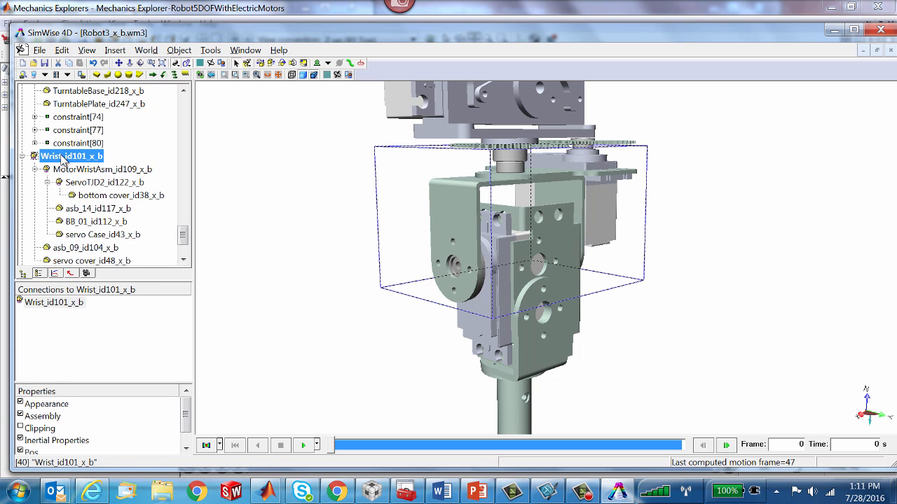
left_click(362, 248)
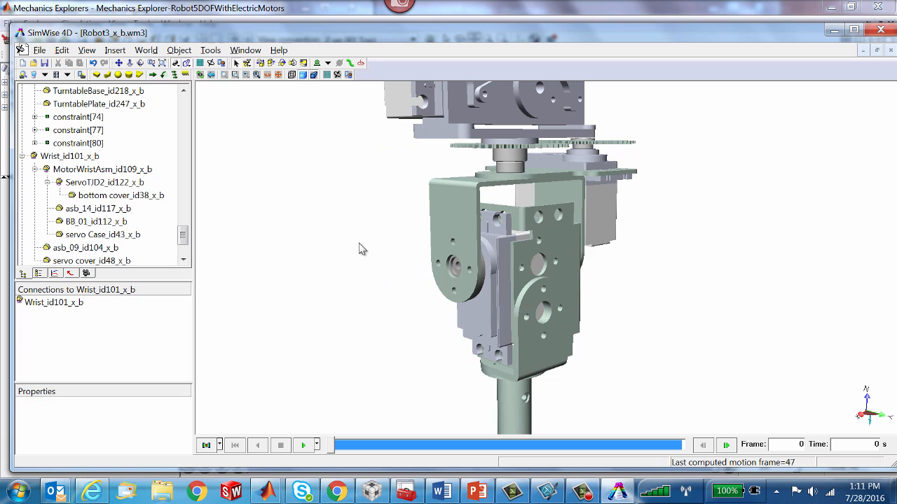
left_click(448, 228)
right_click(447, 225)
left_click(464, 256)
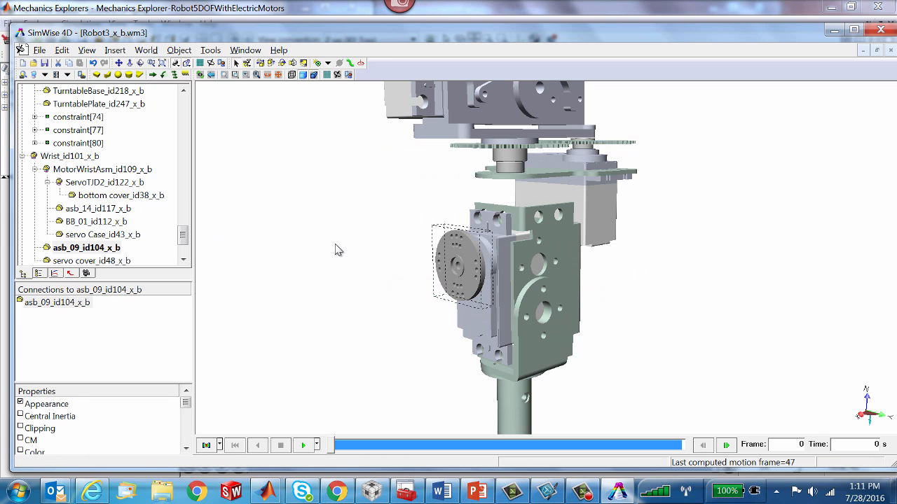
left_click(337, 250)
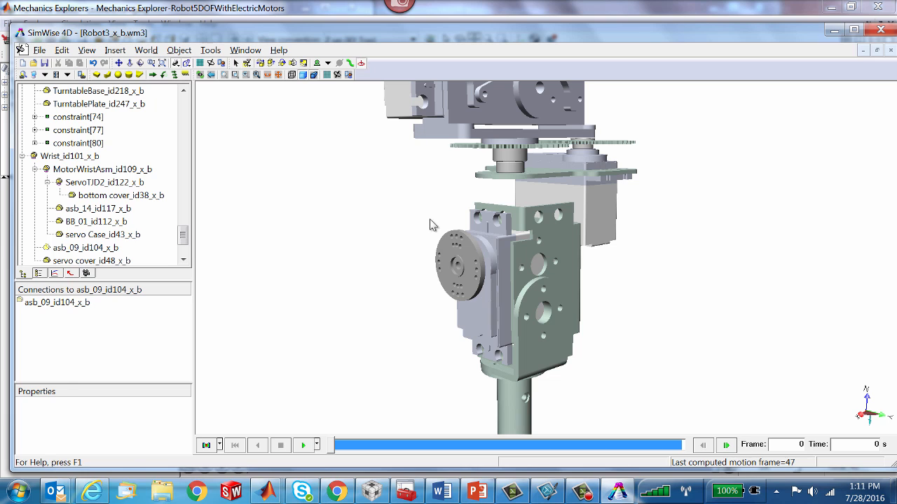
left_click(463, 265)
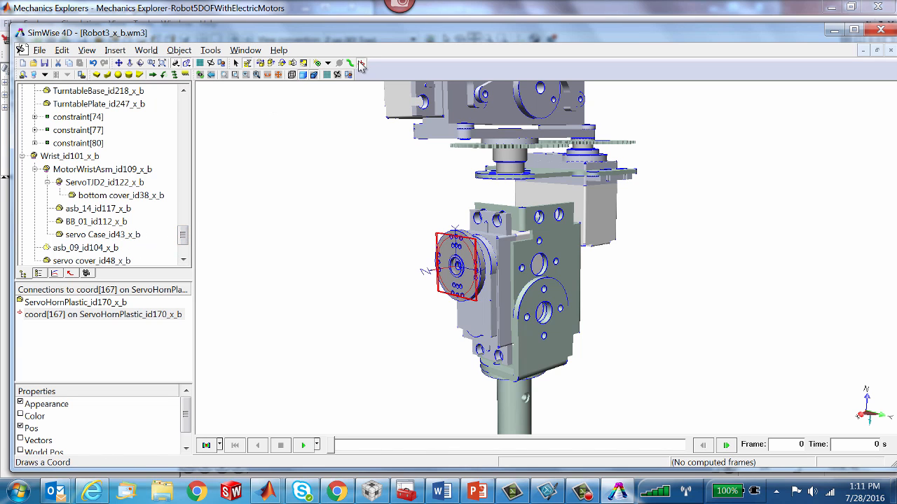
Create a Revolute Motor constraint joining the hidden asb_09_id104_x_b wrist bracket in place to the new servo horn coord.
left_click(79, 248)
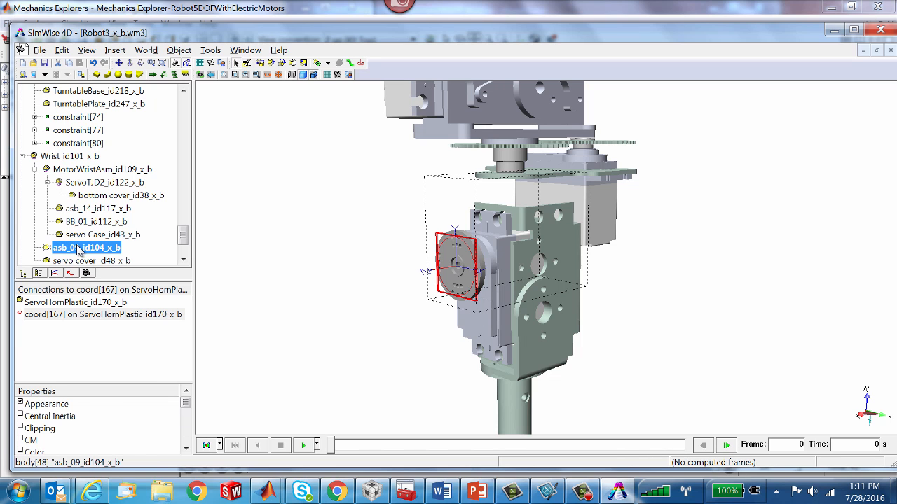
right_click(79, 250)
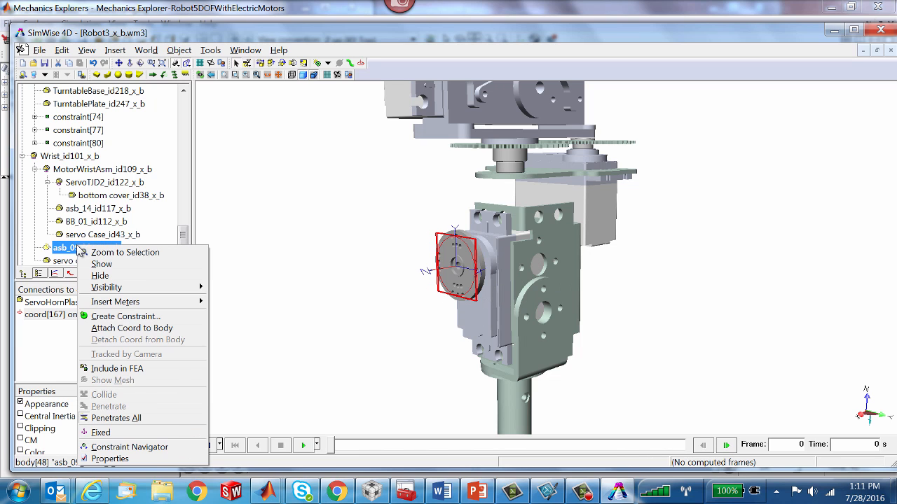
left_click(110, 316)
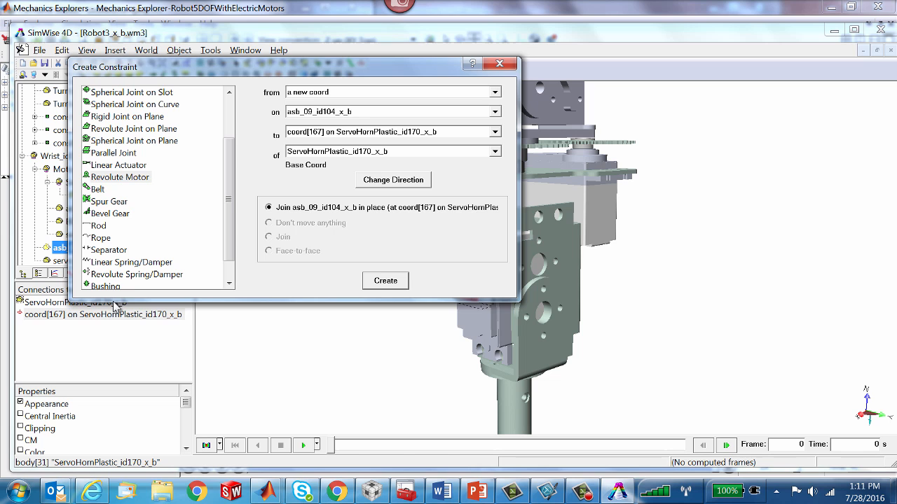
left_click(391, 280)
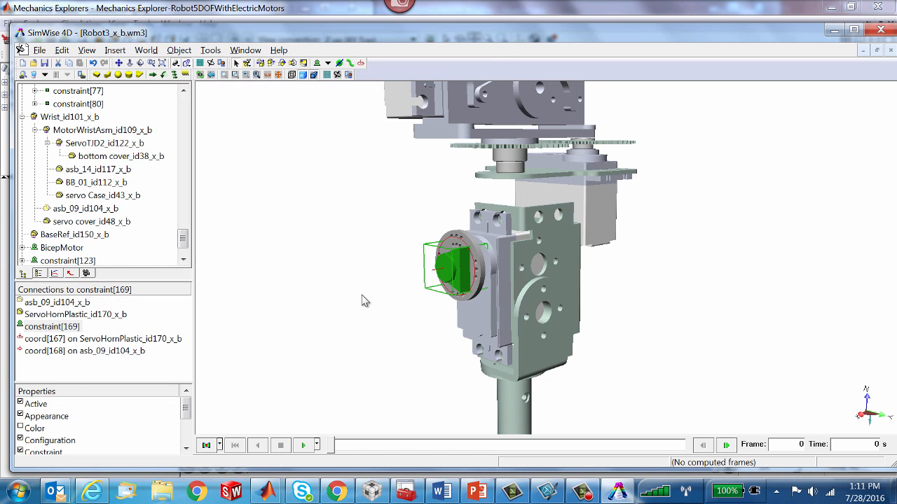
Rename the new revolute motor at the wrist servo horn as WristMotor.
double_click(443, 273)
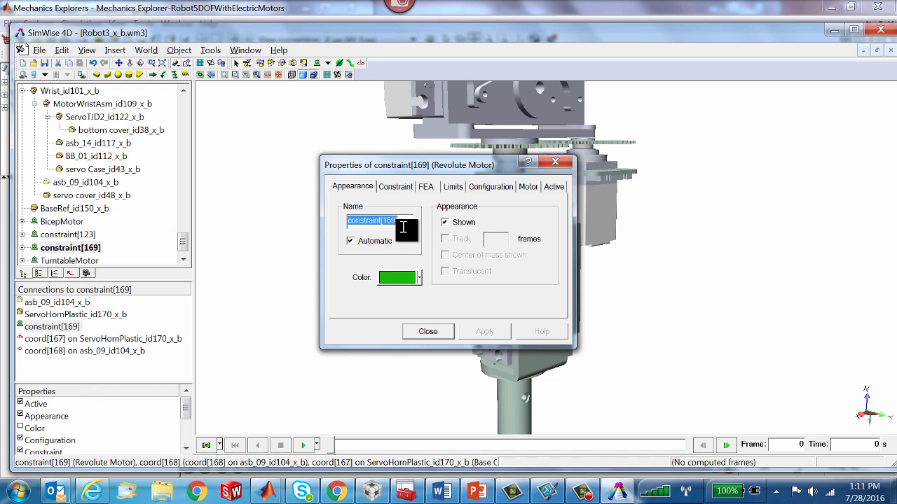
type("WristMotor")
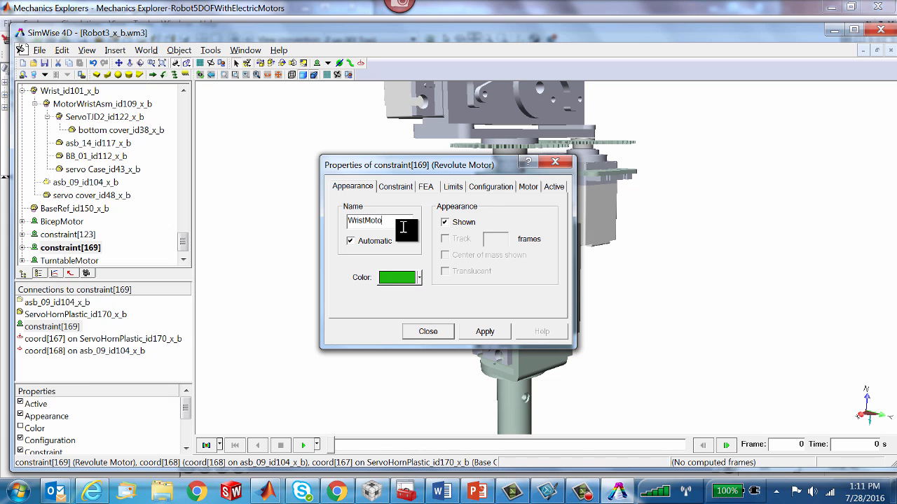
left_click(485, 331)
left_click(427, 334)
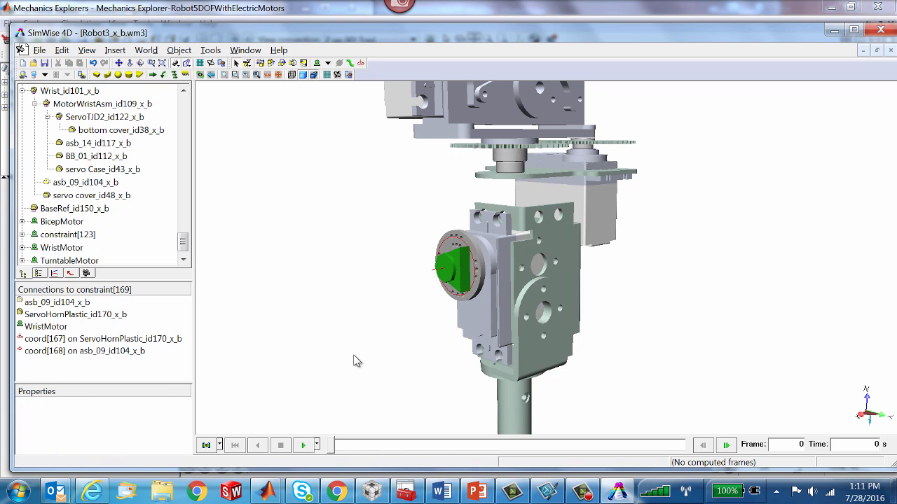
Run the simulation to check the motion of the whole arm and reset it to frame 0.
key("f")
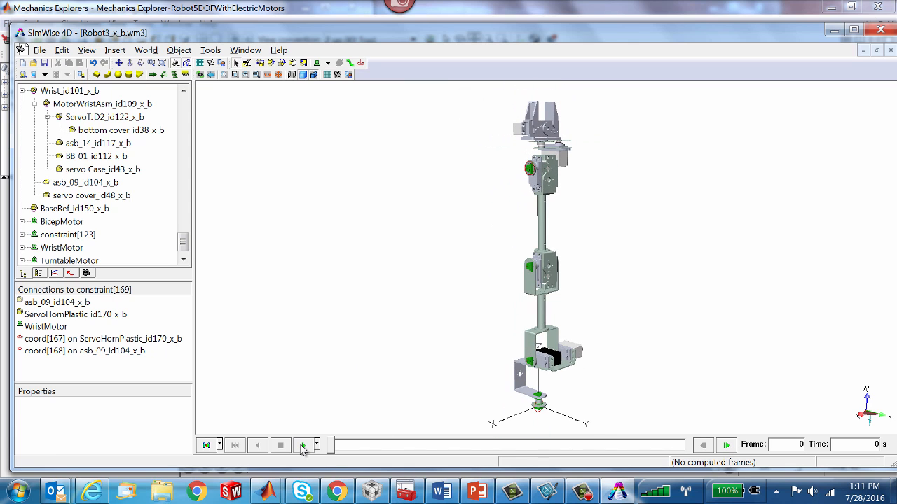
left_click(303, 446)
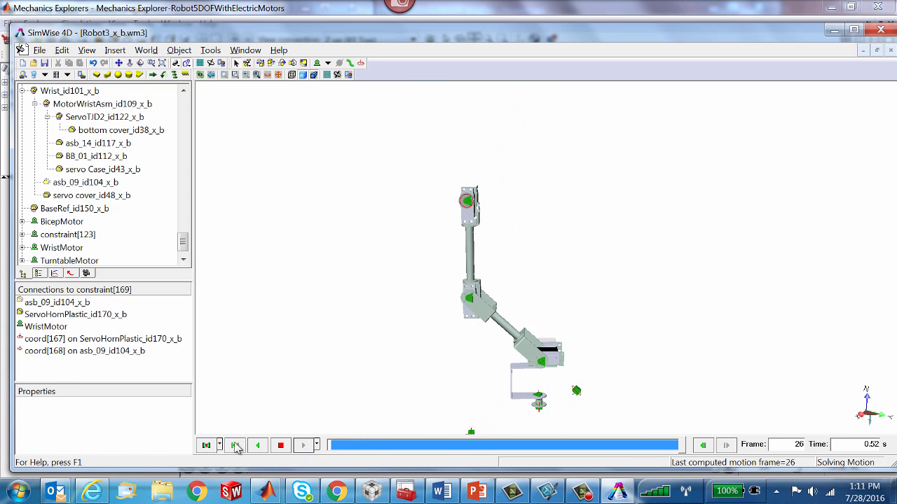
left_click(234, 446)
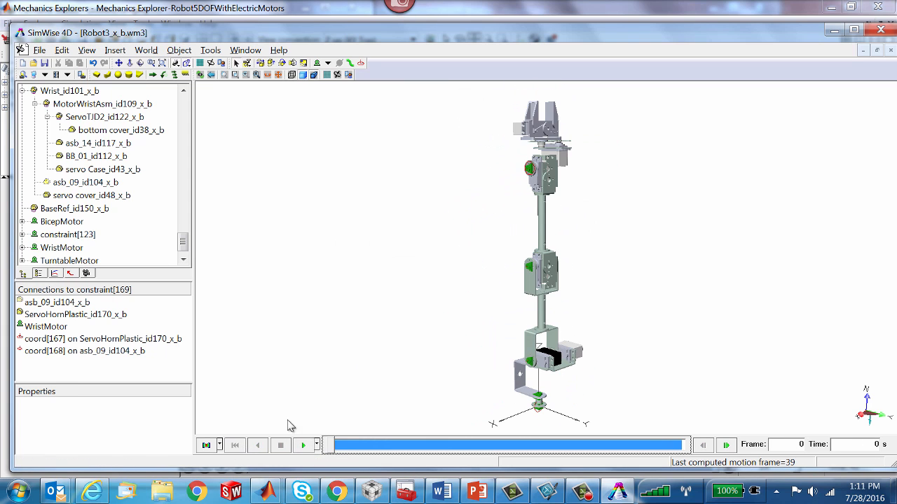
Rename the revolute motor constraint[123] at the middle joint of the arm as ForeArmMotor.
left_click(529, 269)
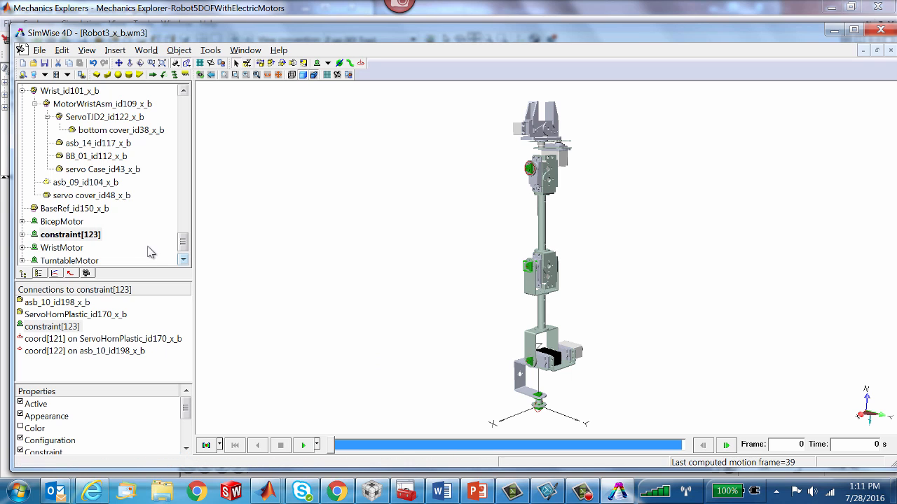
left_click(51, 327)
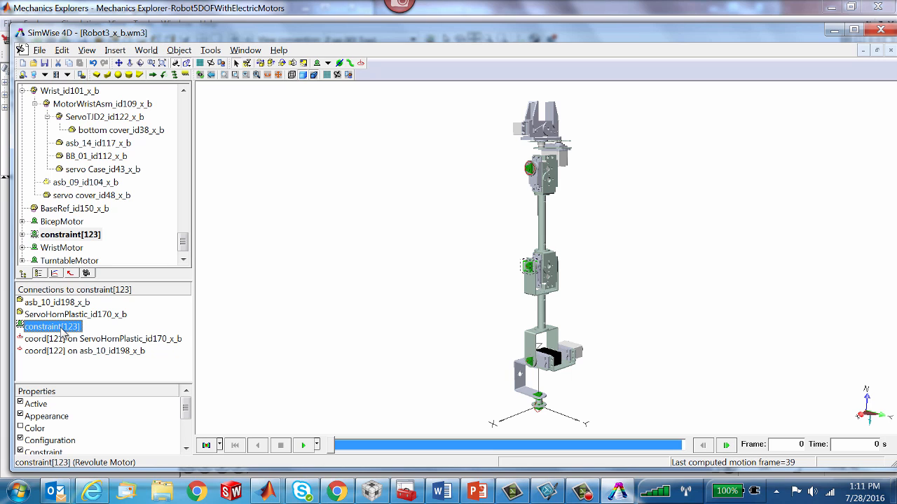
left_click(67, 327)
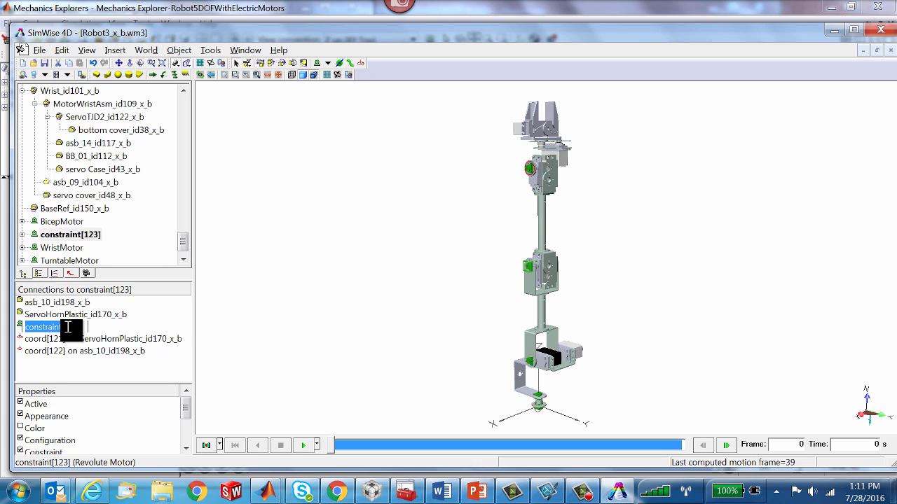
type("Fore")
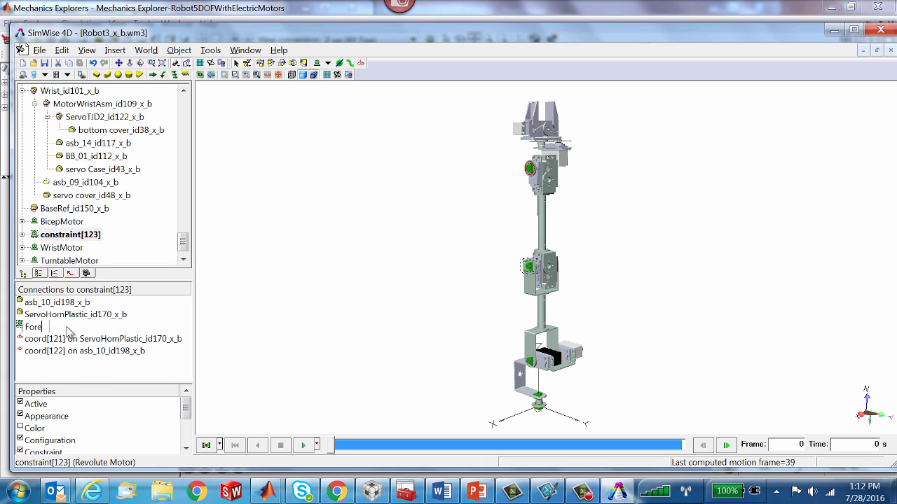
type("ArmMotor")
key("Return")
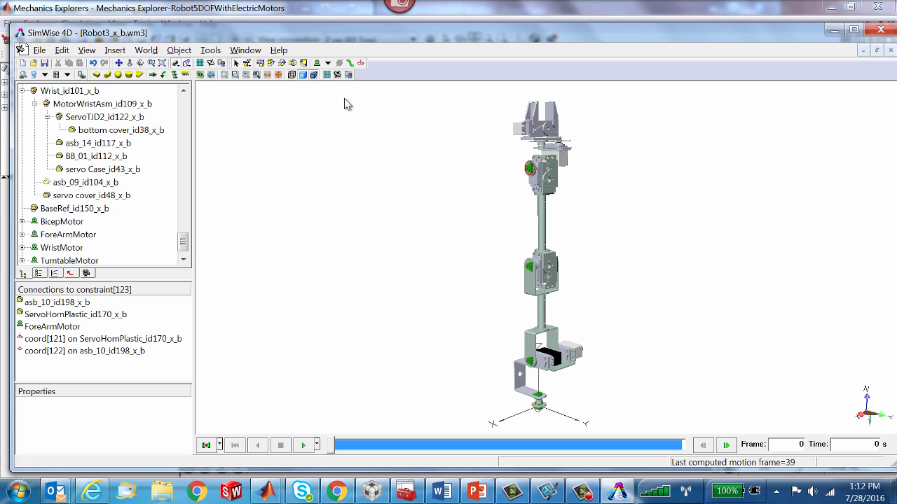
Show the hidden asb_09_id104_x_b bracket of the wrist again.
left_click(162, 63)
left_click_drag(483, 96, 601, 188)
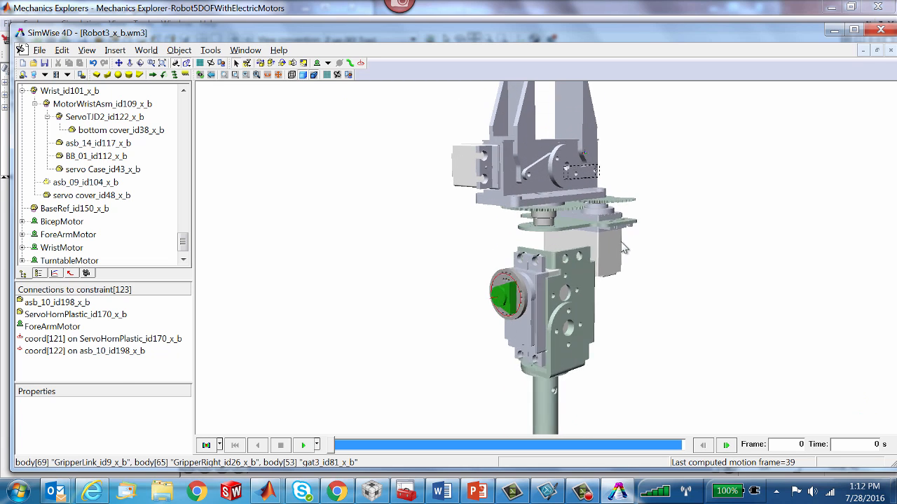
mouse_move(707, 243)
middle_mouse_down()
mouse_move(691, 252)
mouse_move(678, 242)
mouse_move(678, 234)
mouse_move(705, 234)
middle_mouse_up()
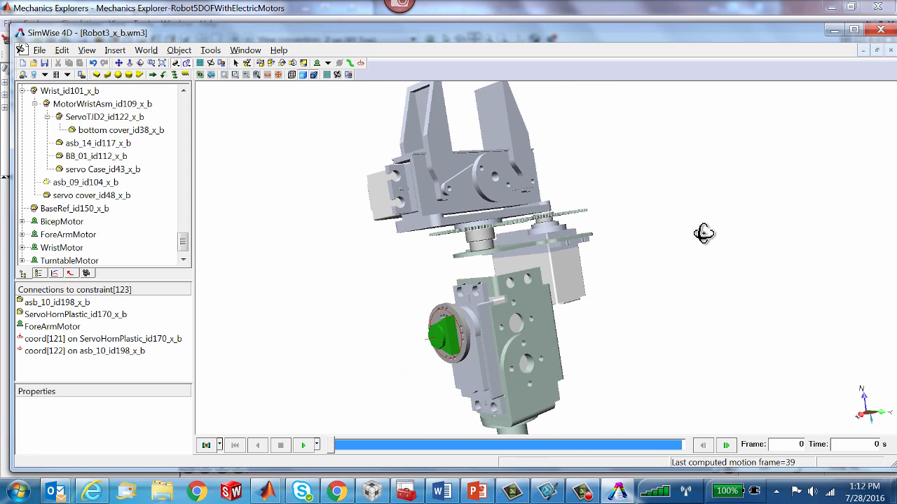
left_click(73, 183)
right_click(72, 183)
left_click(88, 203)
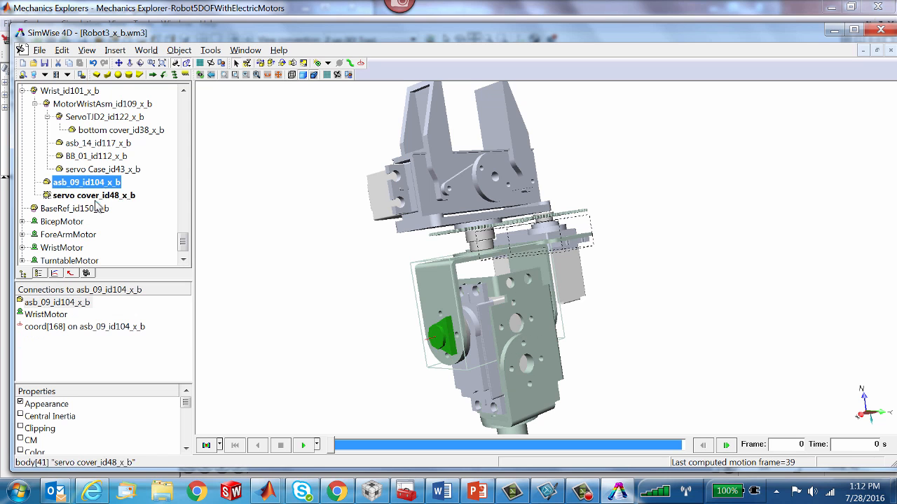
Collapse the Turntable_id215_x_b and Hand_id32_x_b subassemblies in the object tree and hide everything except Hand_id32_x_b.
middle_click_drag(680, 274, 680, 277)
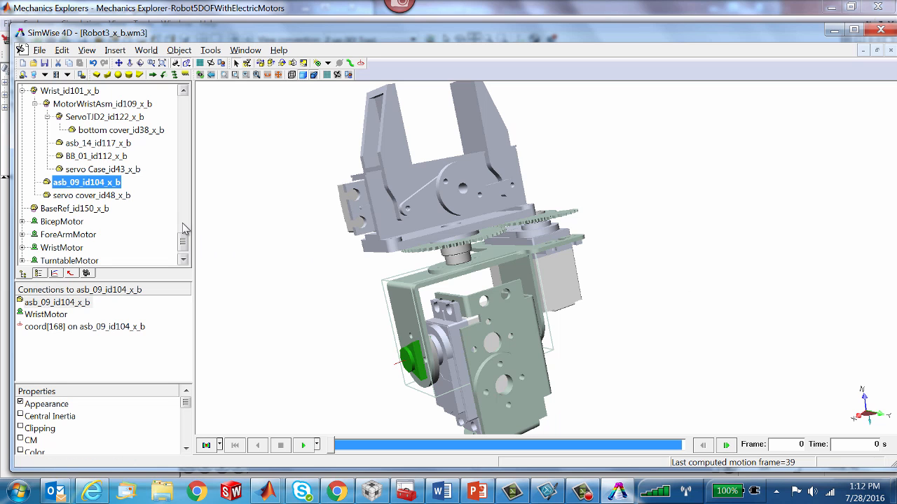
scroll(183, 253, "down", 1)
left_click_drag(183, 254, 187, 201)
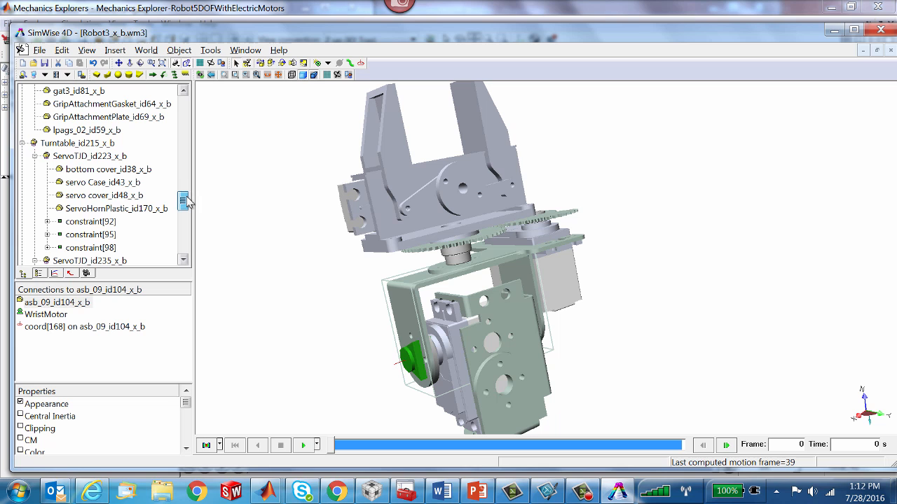
left_click(23, 143)
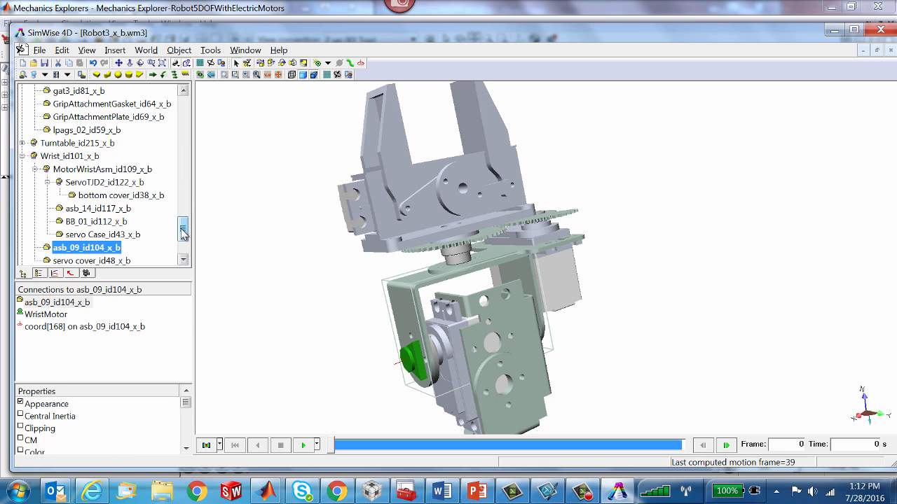
left_click_drag(185, 232, 185, 194)
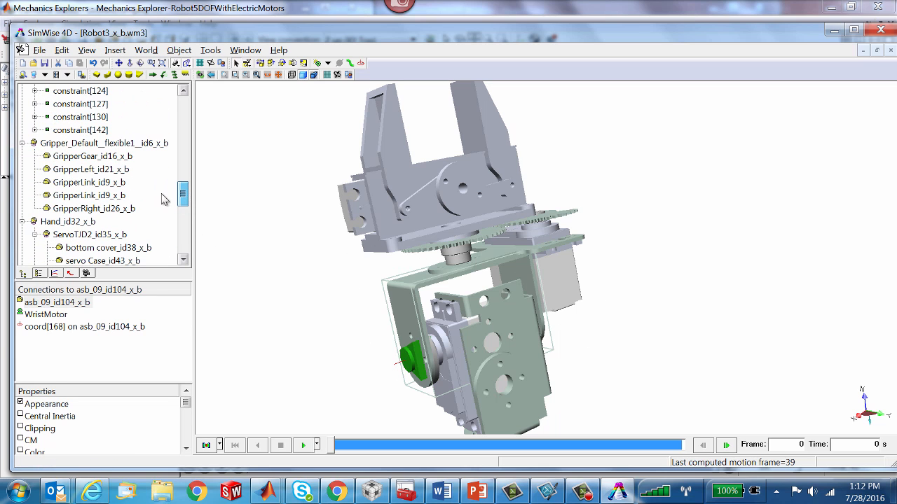
left_click(23, 222)
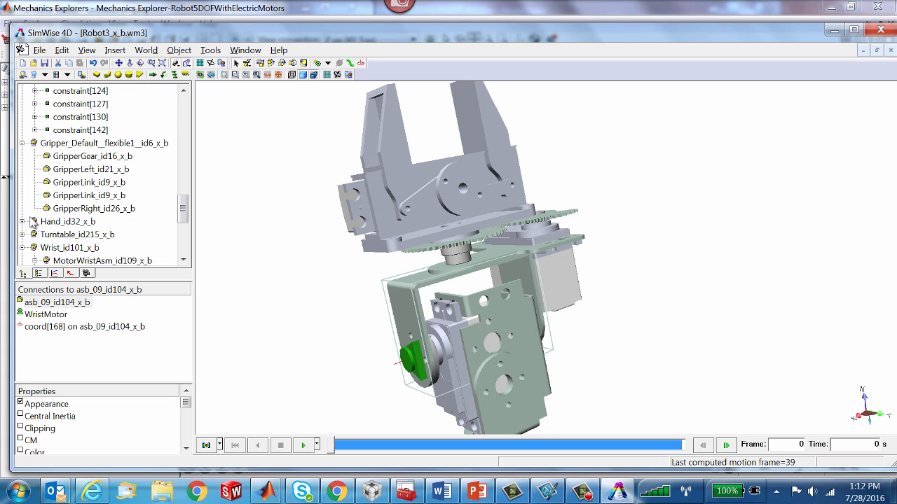
left_click(40, 223)
right_click(41, 224)
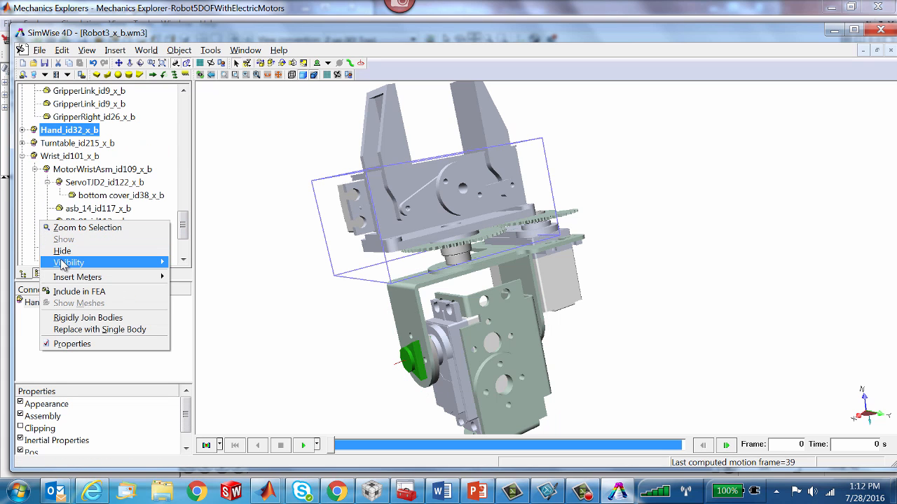
mouse_move(63, 262)
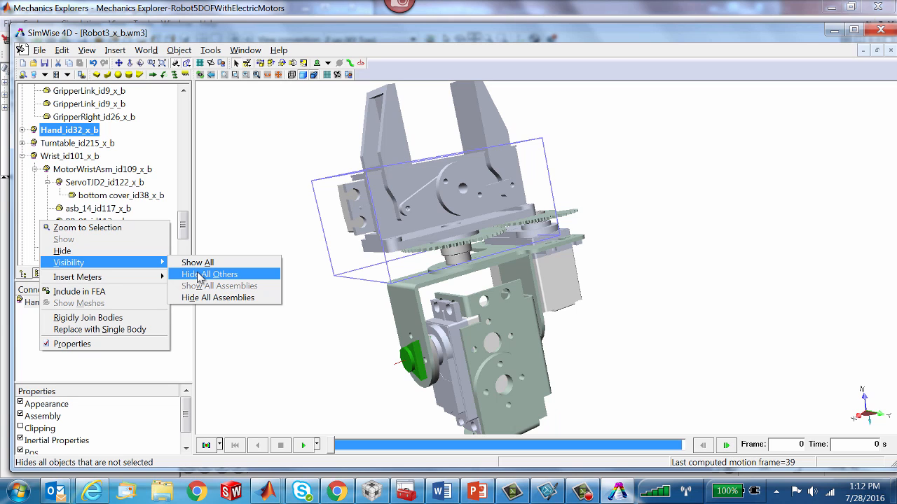
left_click(200, 278)
Rigidly join the bodies of the Hand_id32_x_b subassembly.
middle_click_drag(645, 248, 658, 263)
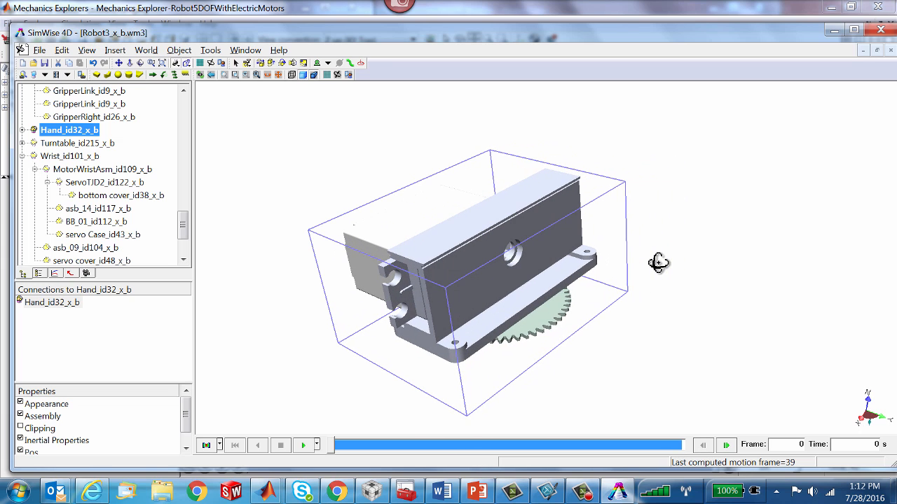
right_click(60, 133)
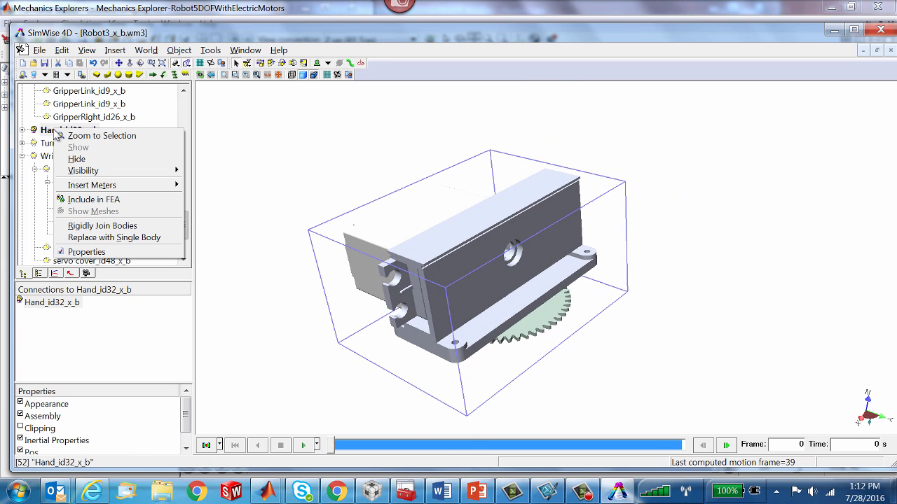
left_click(102, 226)
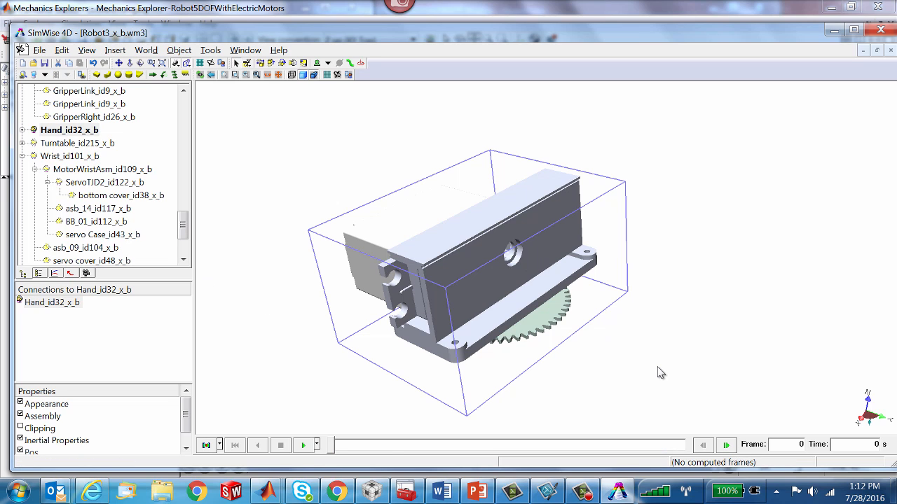
Add a coord at the center of the BB_02_id54_x_b hub on the hand's gear and inspect its placement up close.
middle_click_drag(657, 367, 630, 320)
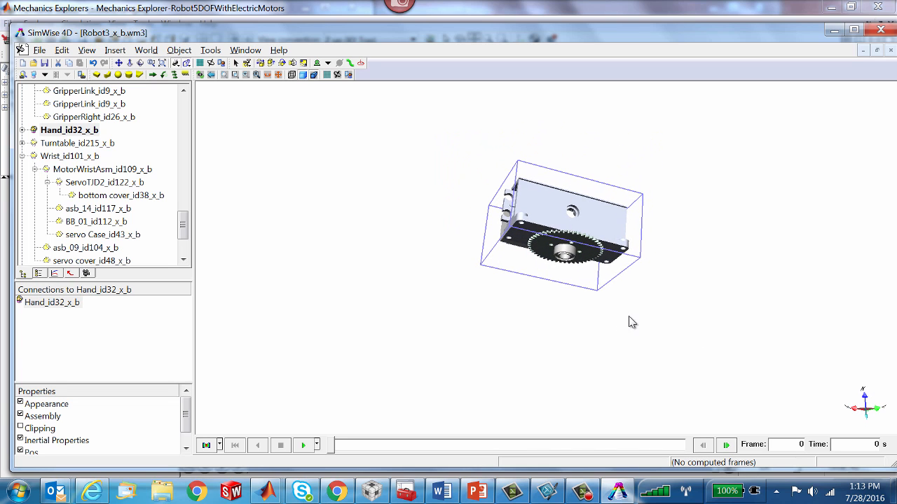
left_click(361, 64)
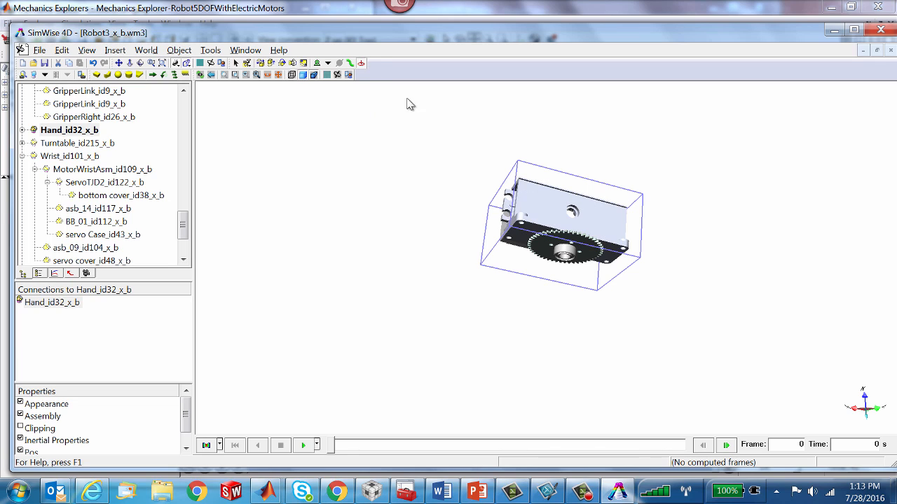
left_click(566, 255)
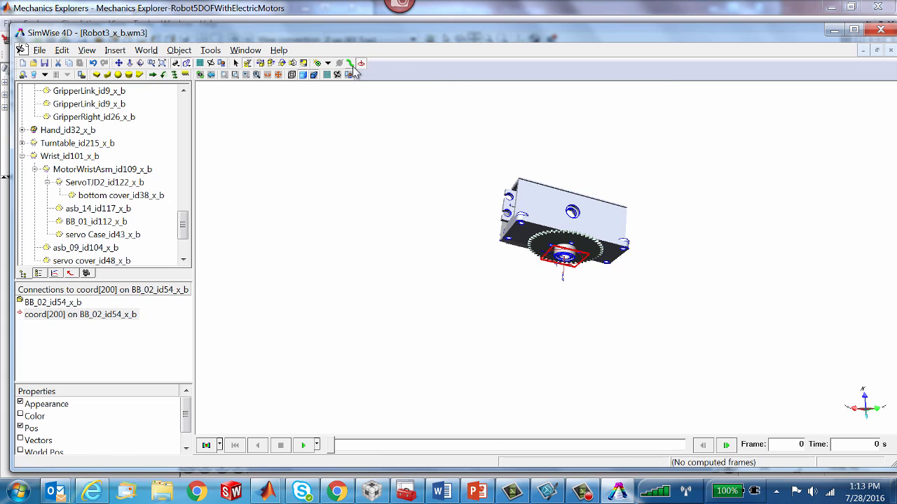
left_click(156, 64)
left_click_drag(449, 182, 656, 310)
middle_click_drag(605, 272, 652, 184)
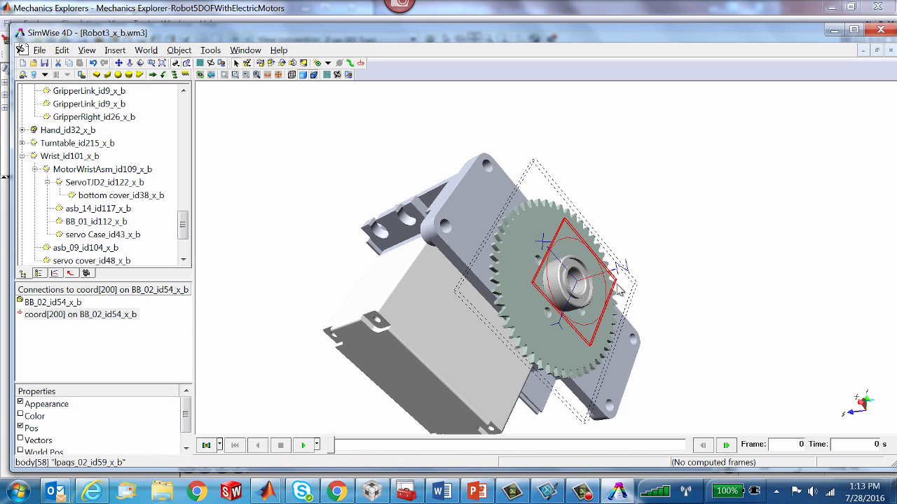
left_click(691, 267)
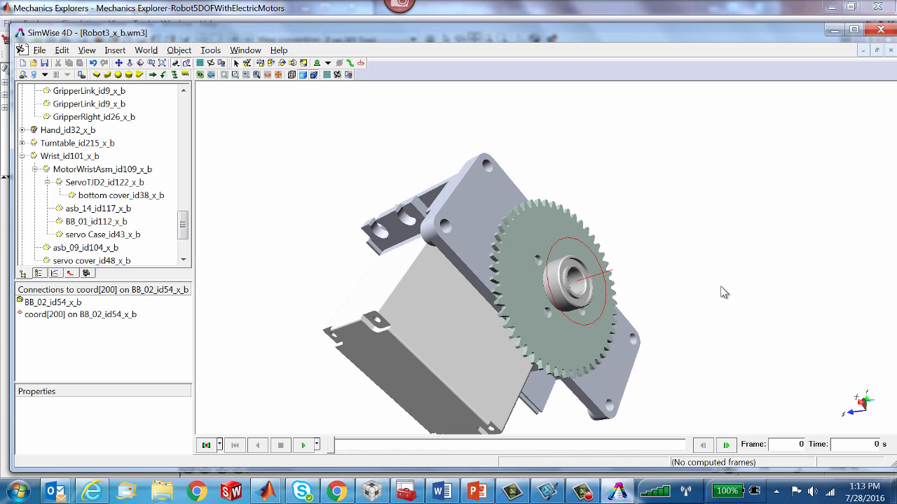
Collapse the Wrist_id101_x_b subassembly in the object tree and show its hidden parts alongside the hand.
left_click(599, 293)
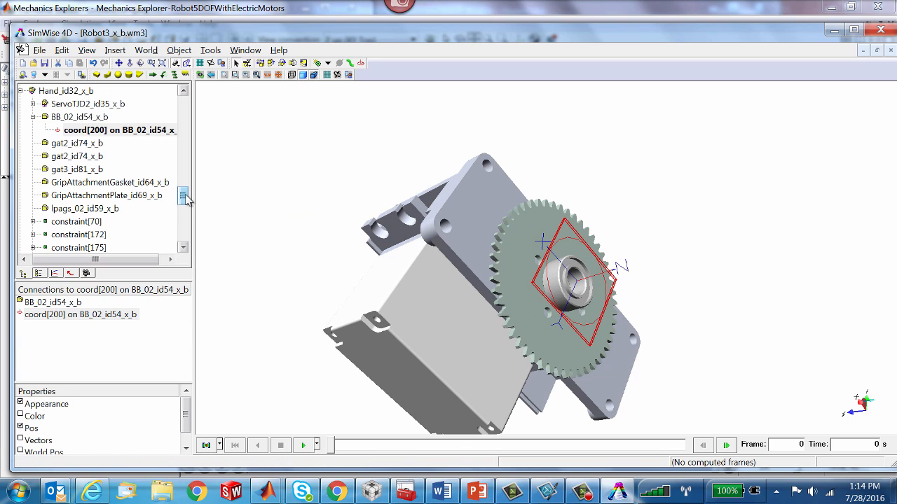
left_click_drag(183, 196, 185, 209)
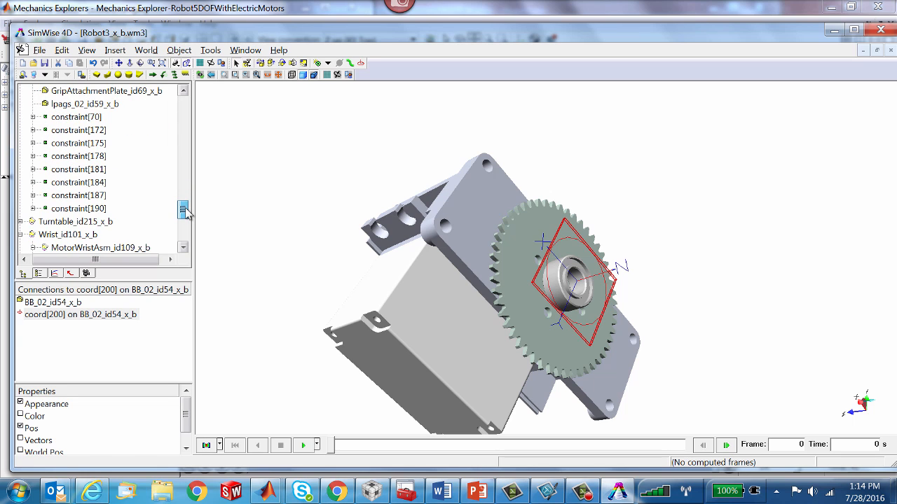
left_click_drag(185, 209, 185, 211)
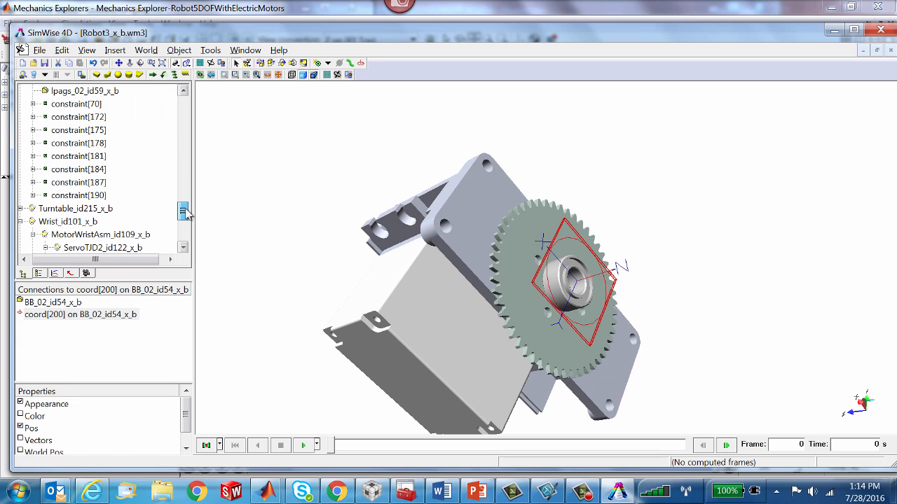
left_click(20, 221)
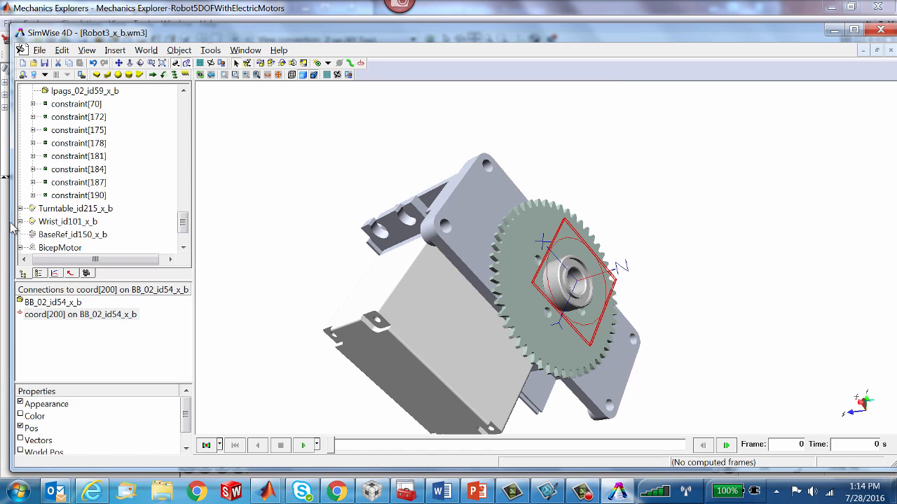
left_click(68, 222)
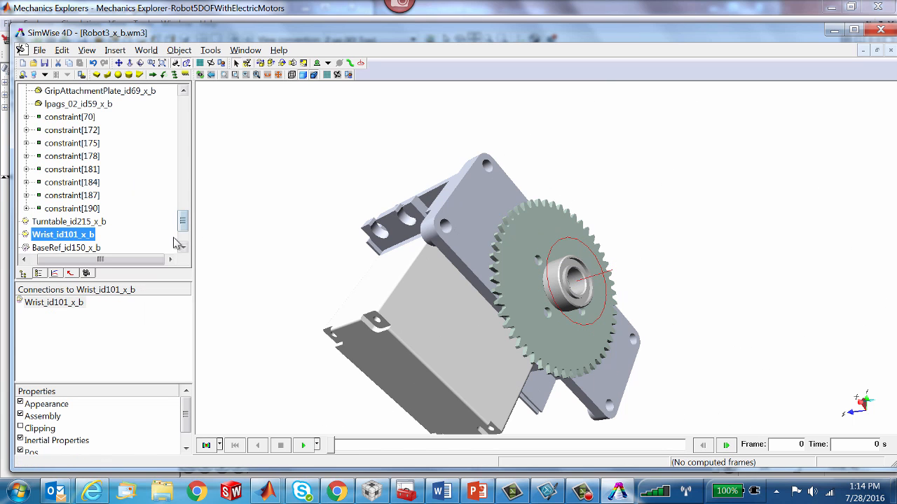
right_click(48, 234)
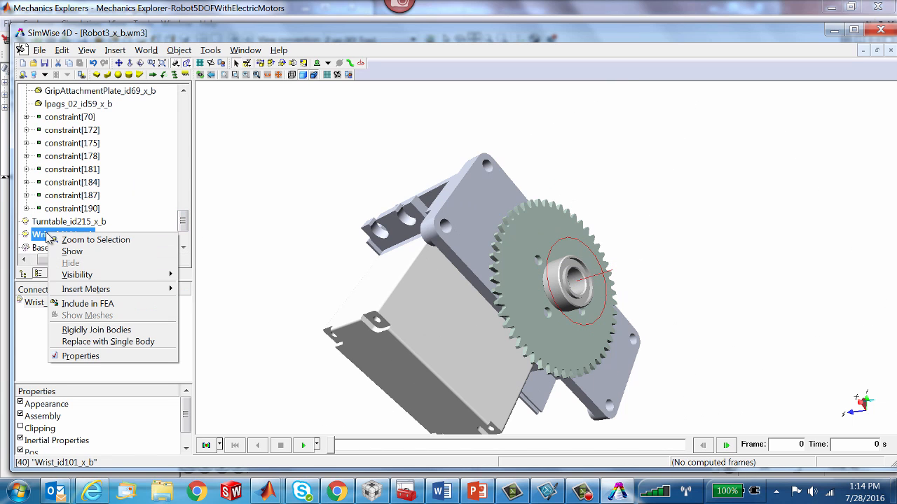
left_click(72, 252)
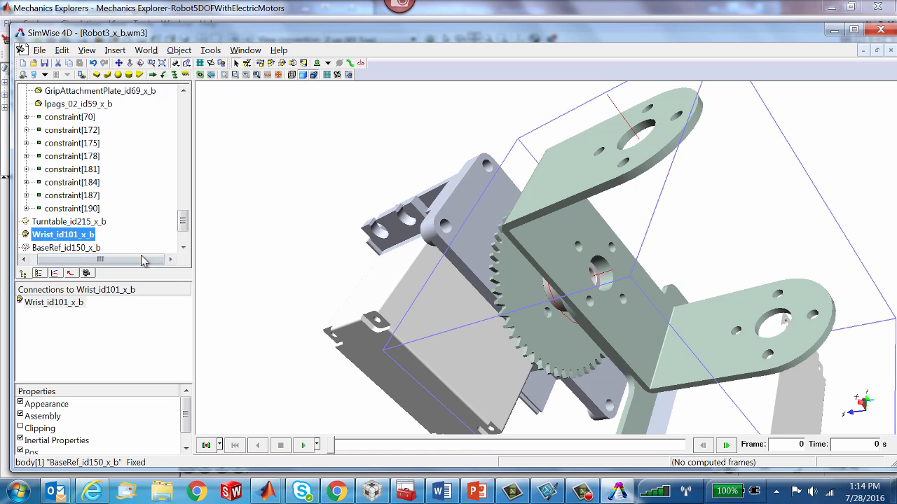
left_click(316, 250)
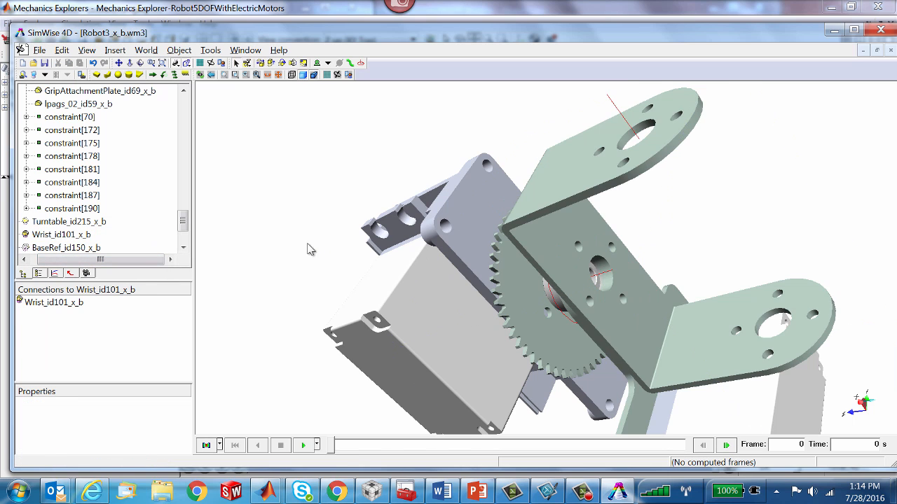
Create a Revolute Motor joining asb_09_id104_x_b in place to coord[200] on BB_02_id54_x_b.
left_click(559, 309)
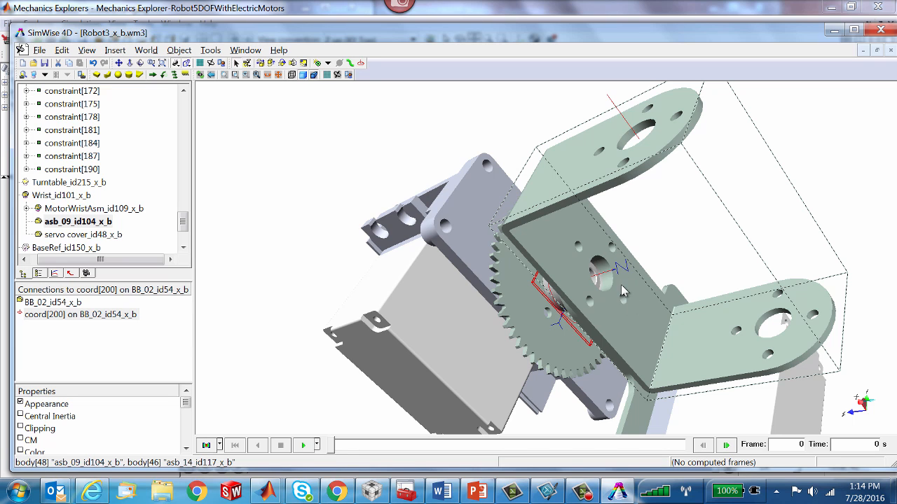
left_click(318, 64)
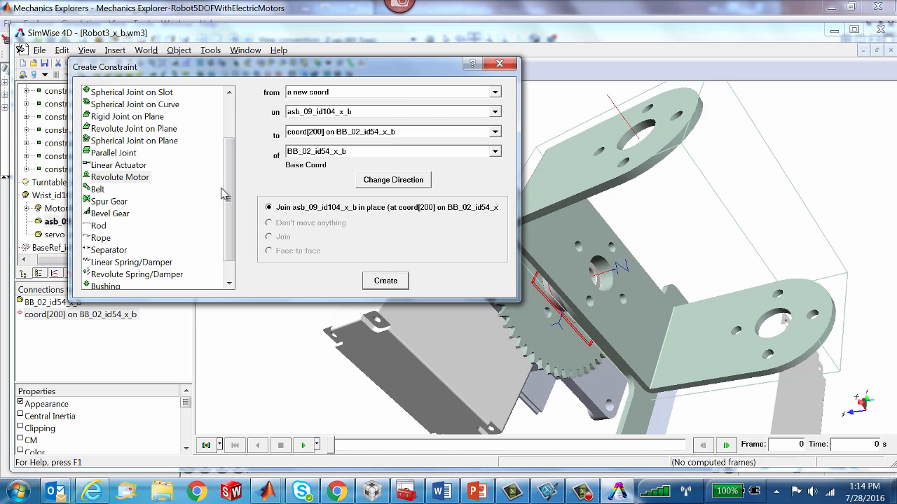
left_click_drag(226, 199, 226, 219)
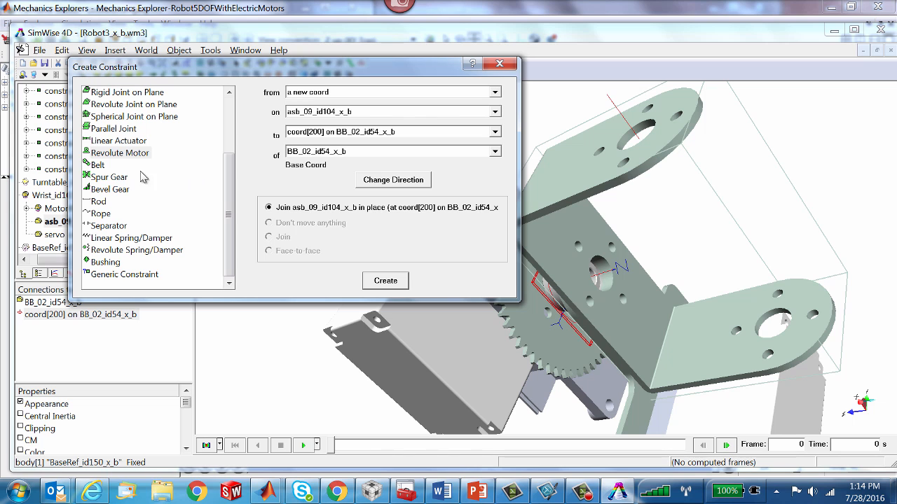
left_click(99, 154)
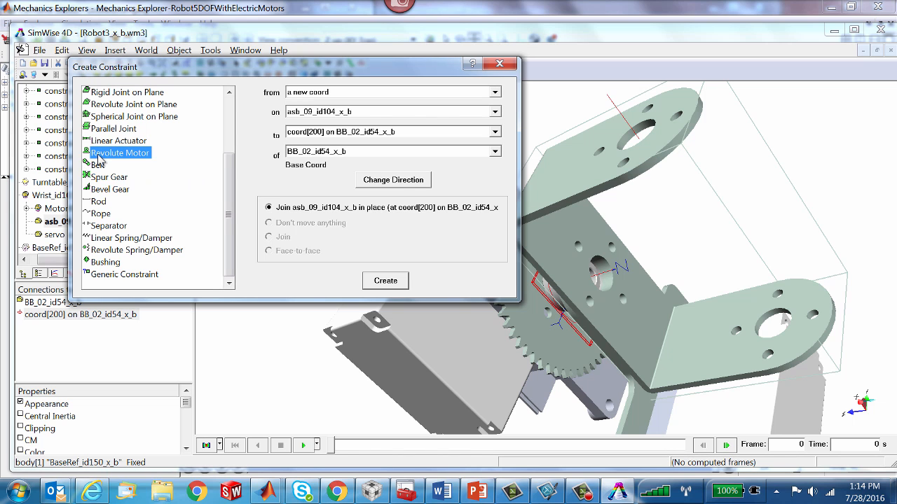
left_click(384, 281)
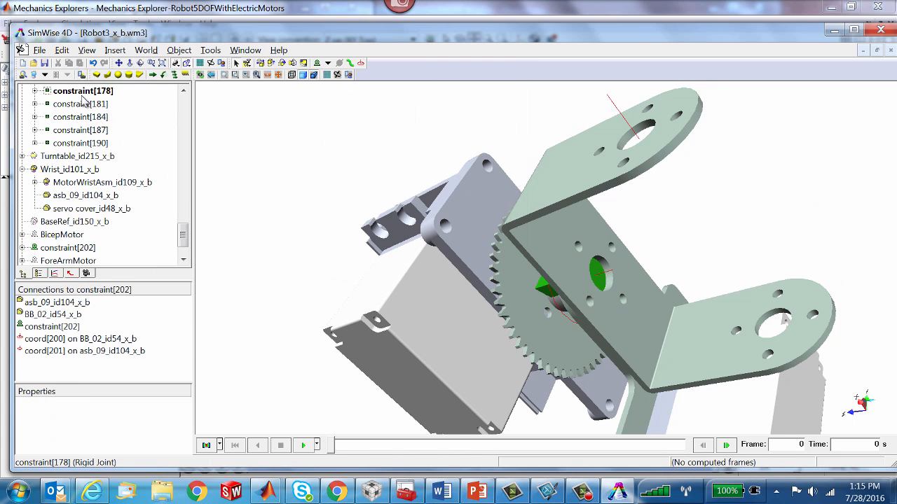
Show all remaining hidden parts and fit the complete robot arm in the view.
right_click(49, 158)
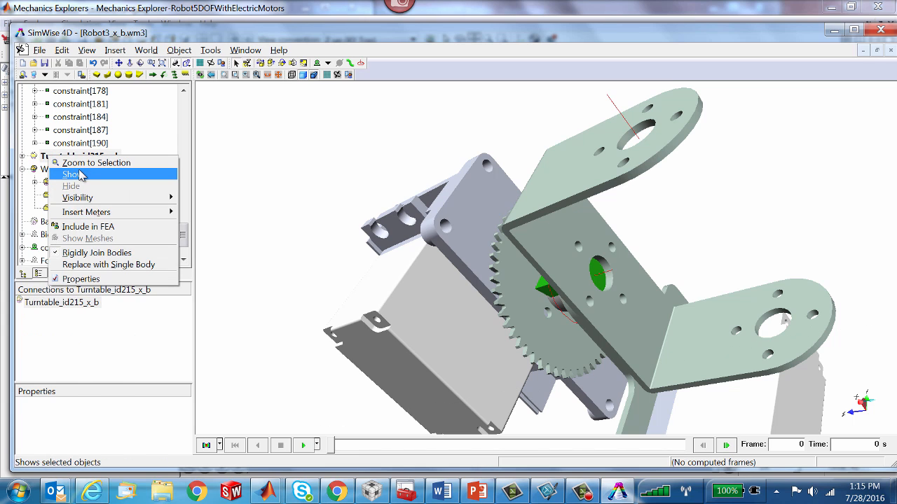
mouse_move(83, 197)
left_click(197, 199)
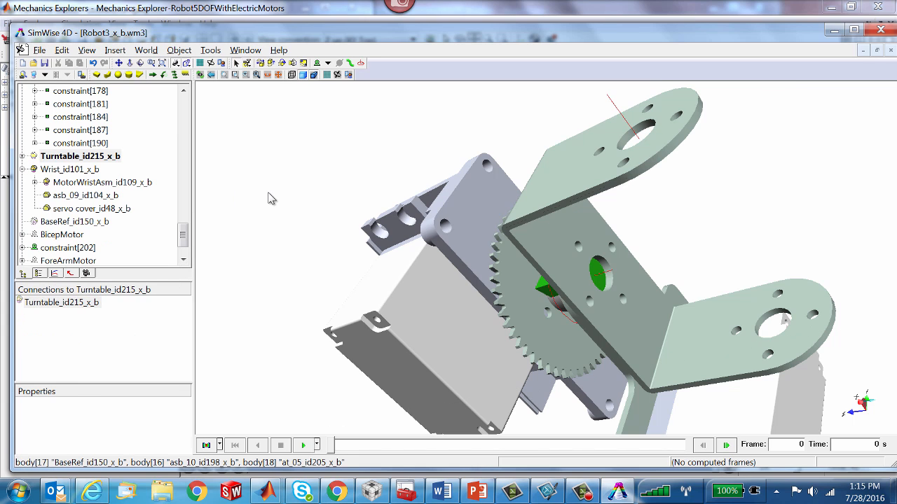
key("ctrl+i")
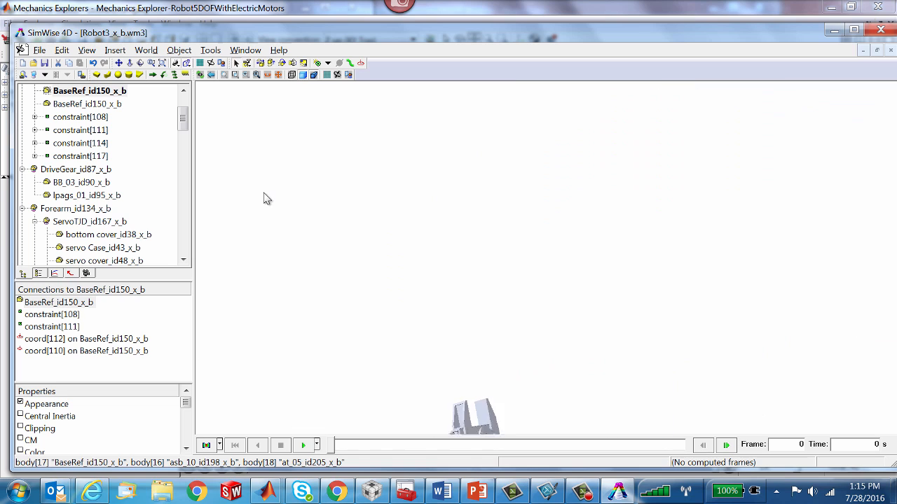
key("ctrl+f")
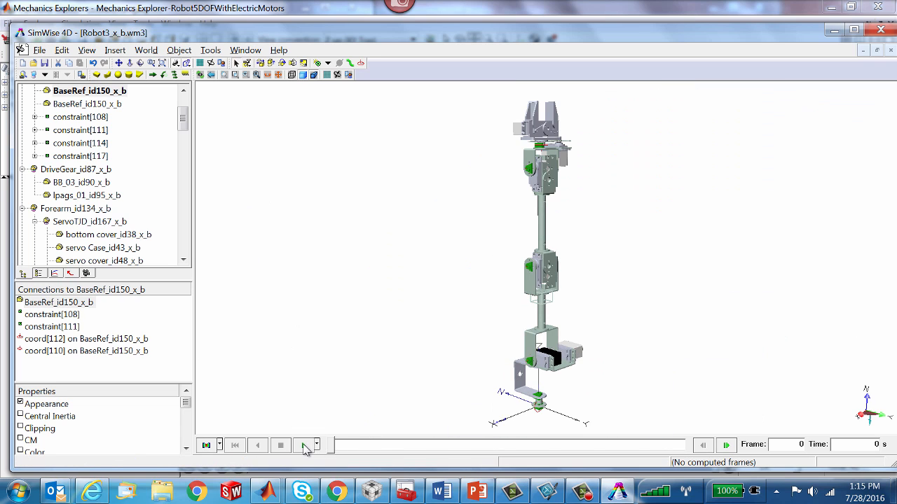
Run the arm's motion simulation and reset it to frame 0, and select constraint[202] in the object tree.
left_click(304, 447)
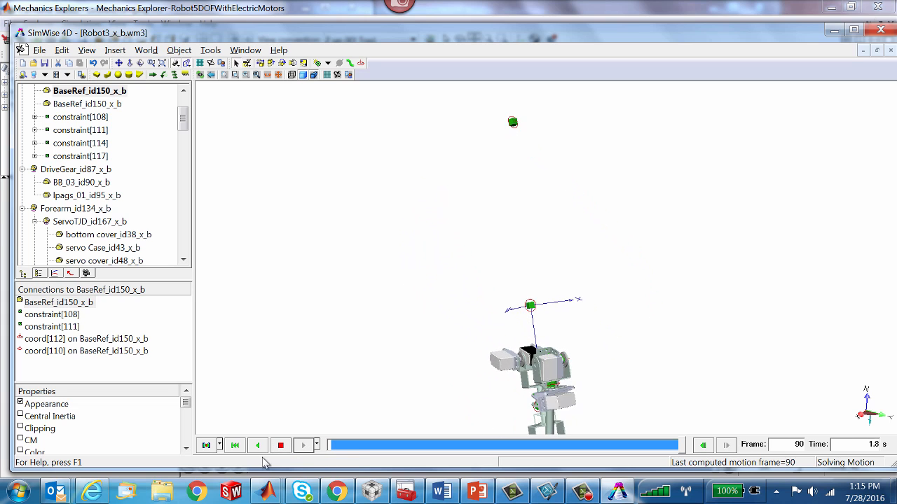
left_click(235, 446)
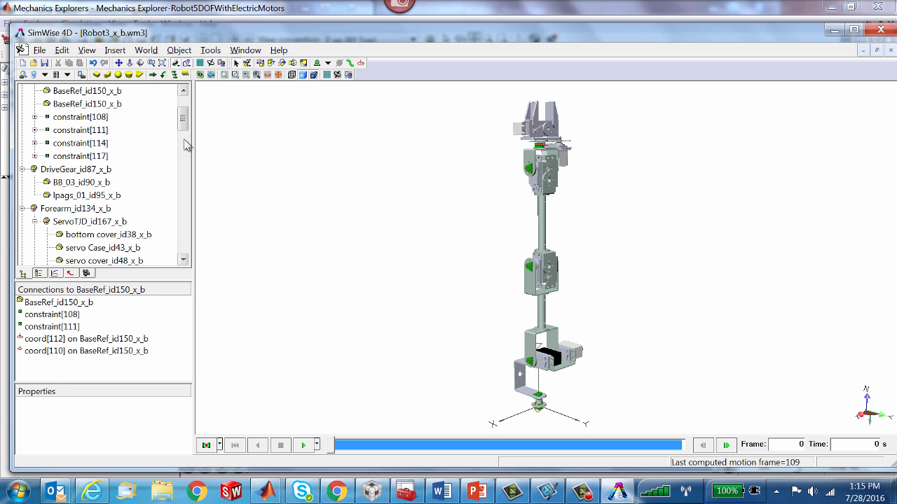
left_click_drag(182, 123, 173, 257)
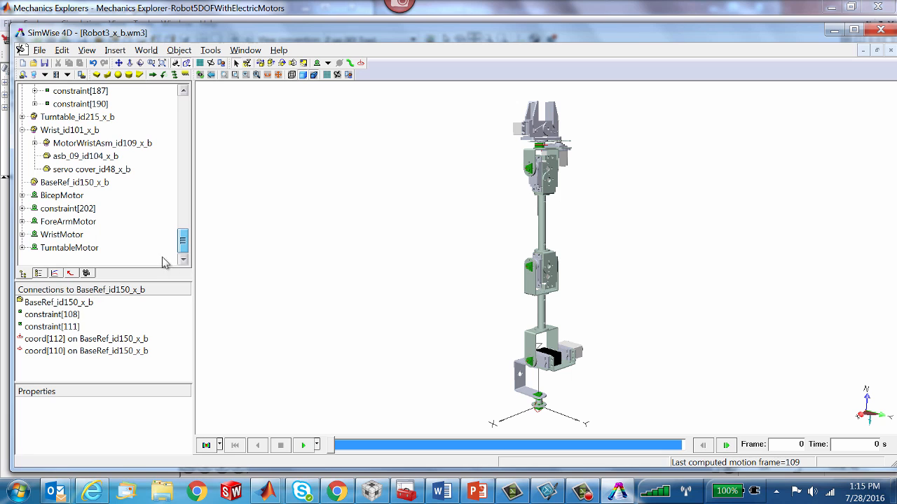
left_click(59, 209)
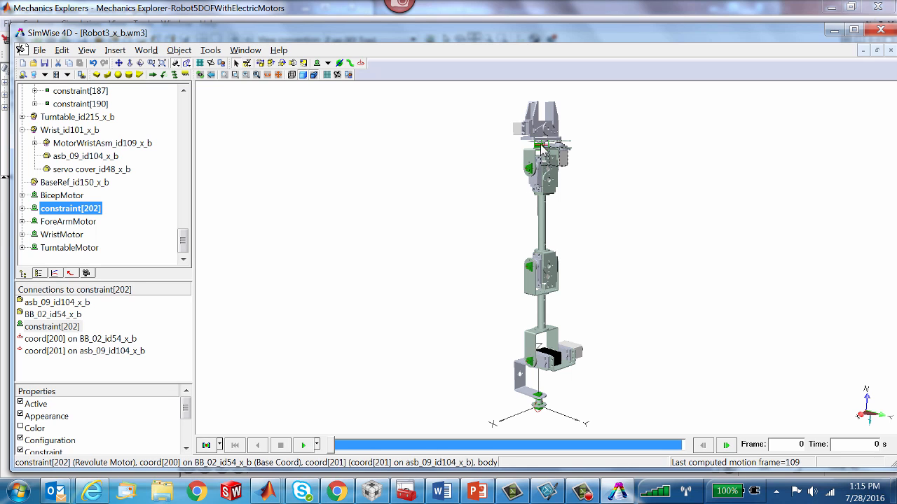
Set the color of the wrist motor's servo Case_id43_x_b to black.
right_click(565, 157)
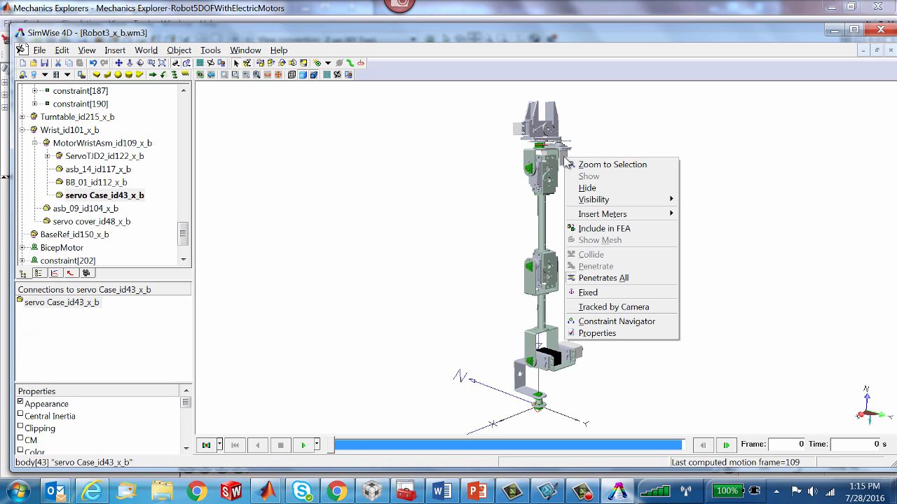
left_click(606, 330)
left_click(420, 278)
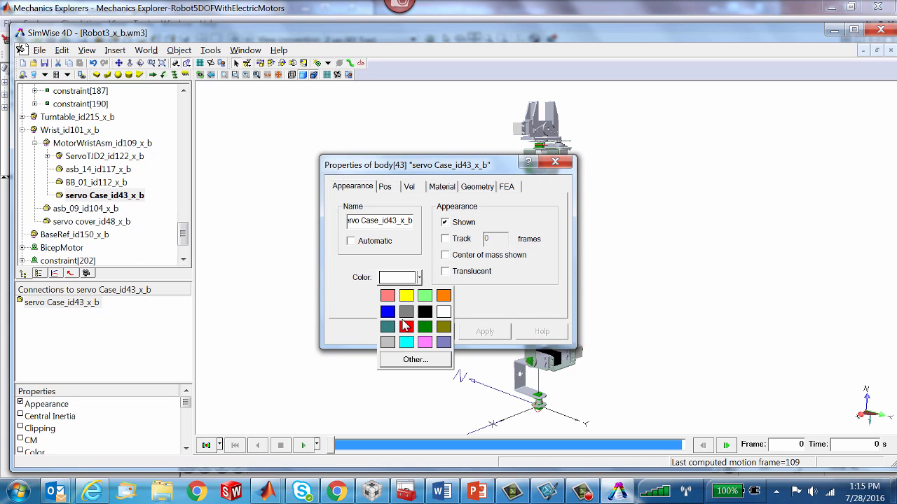
left_click(430, 312)
left_click(427, 332)
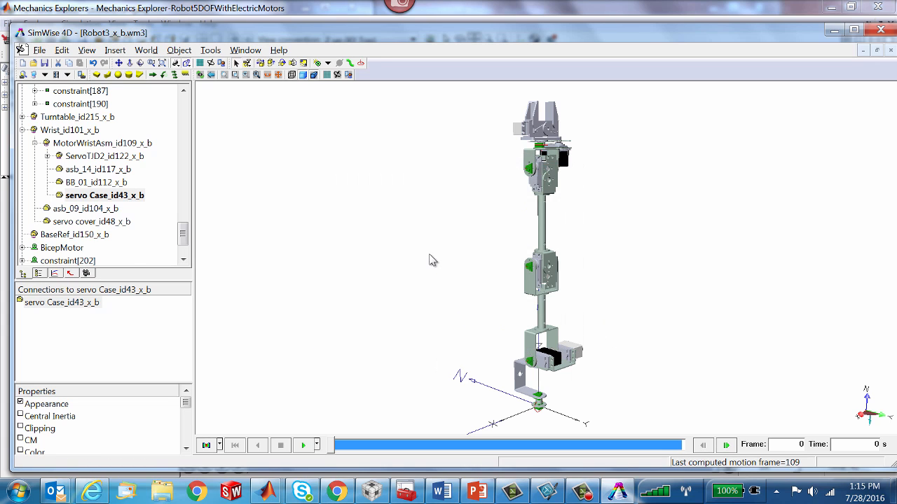
left_click(433, 174)
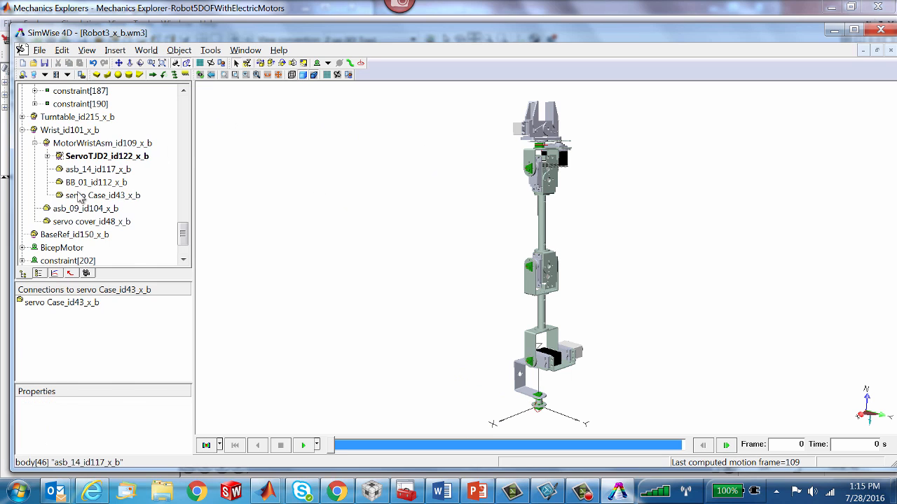
Change constraint[202] between the wrist bracket and the hand's gear hub to a Revolute Joint.
left_click(35, 261)
left_click(22, 248)
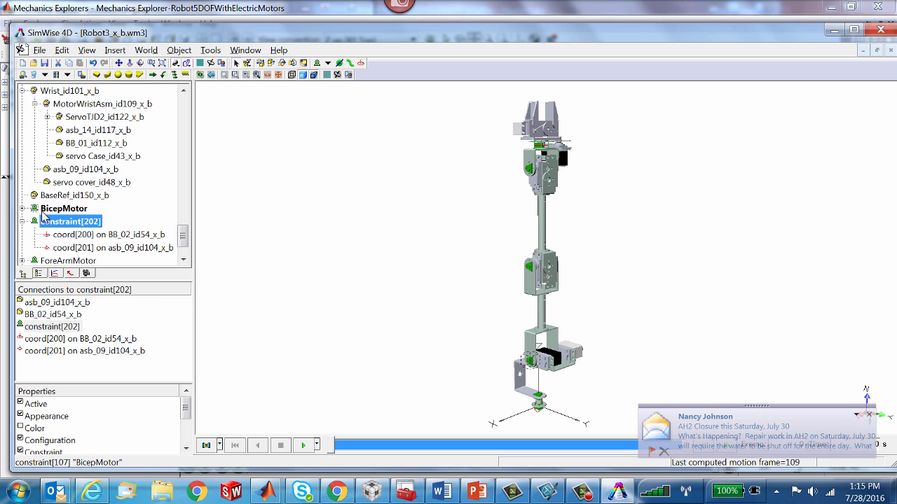
double_click(44, 220)
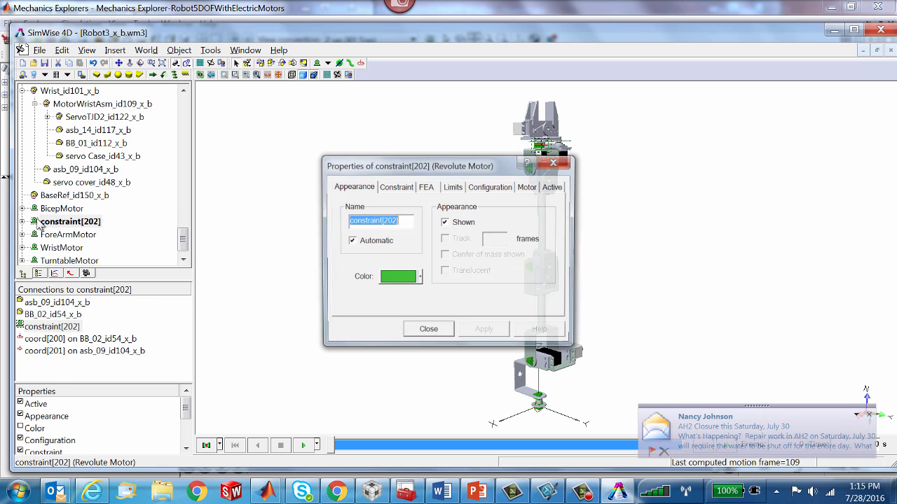
left_click(395, 187)
left_click(391, 221)
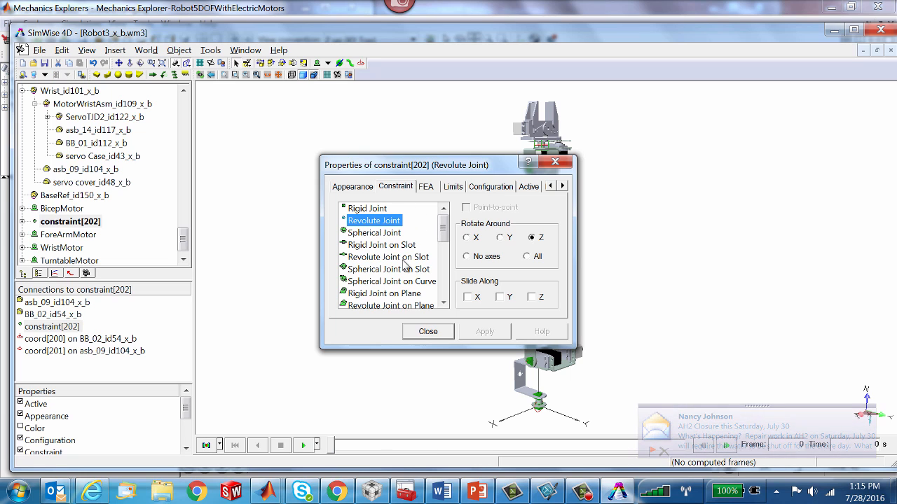
left_click(427, 332)
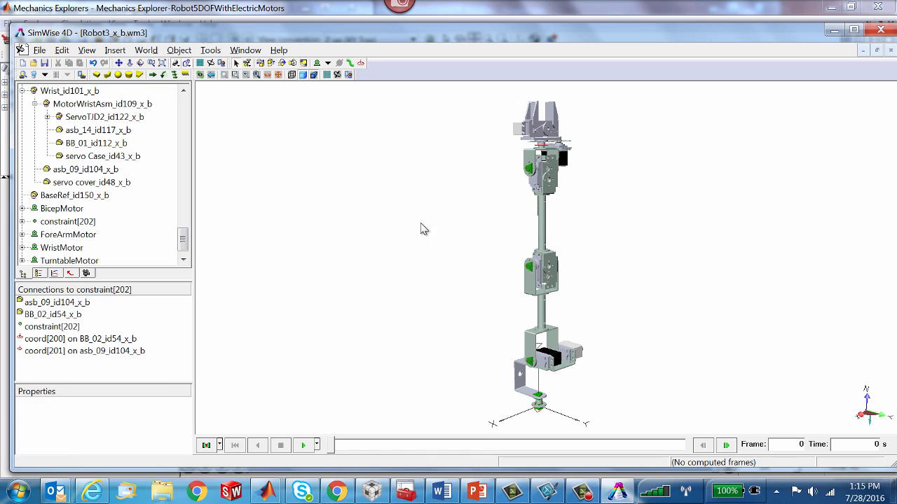
Collapse the Bicep, DriveGear, Forearm, Gripper, Hand and Wrist subassemblies in the object tree.
middle_click_drag(592, 147, 591, 169)
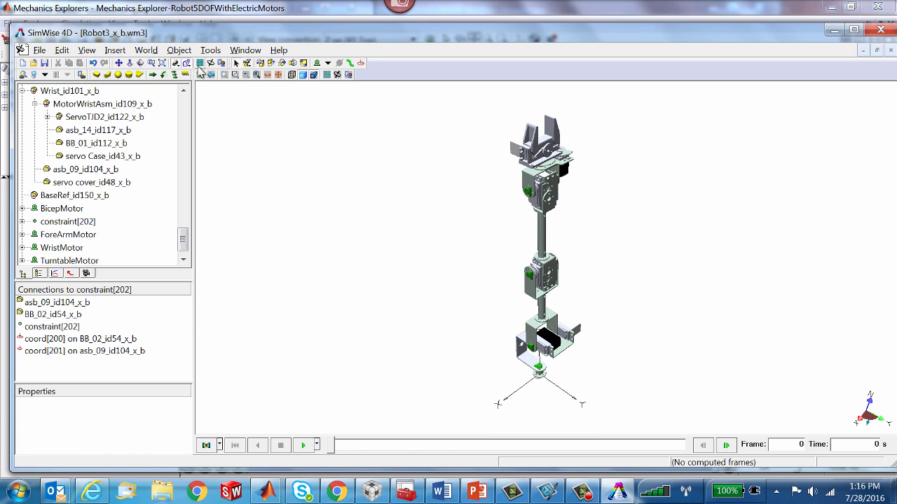
left_click(163, 62)
left_click_drag(472, 117, 621, 209)
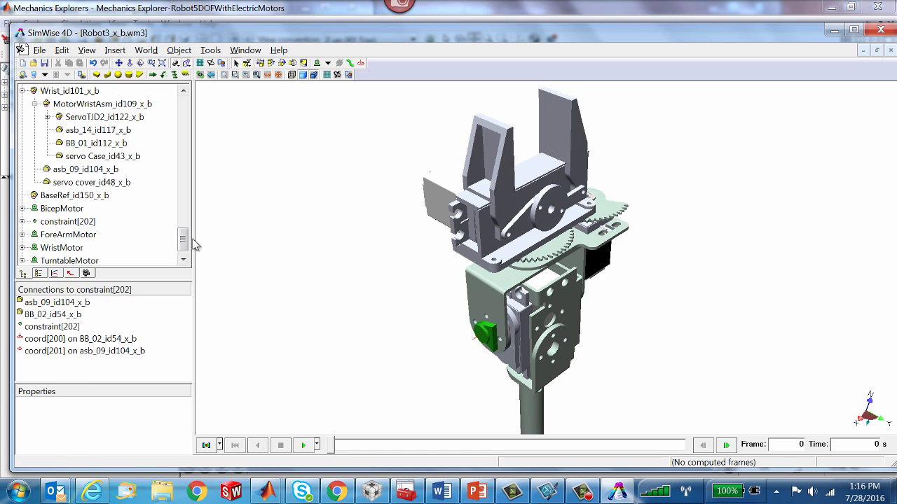
left_click_drag(183, 242, 181, 108)
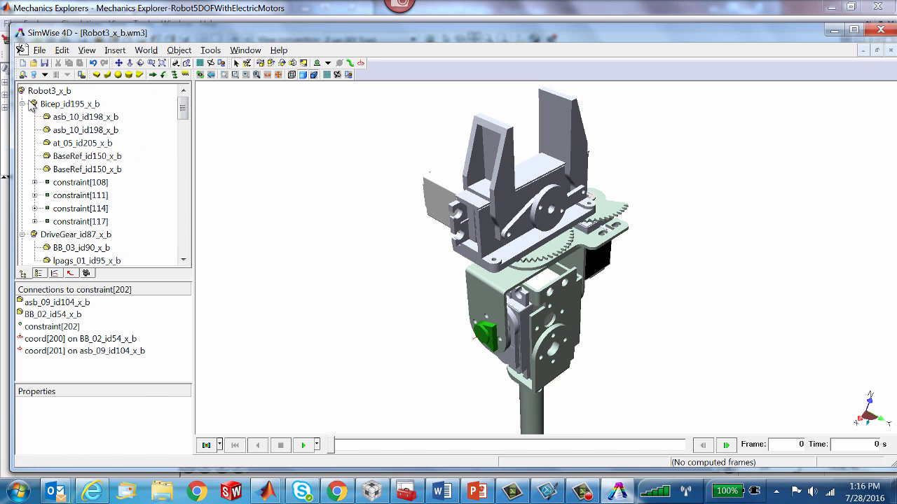
left_click(22, 104)
left_click(21, 117)
left_click(22, 130)
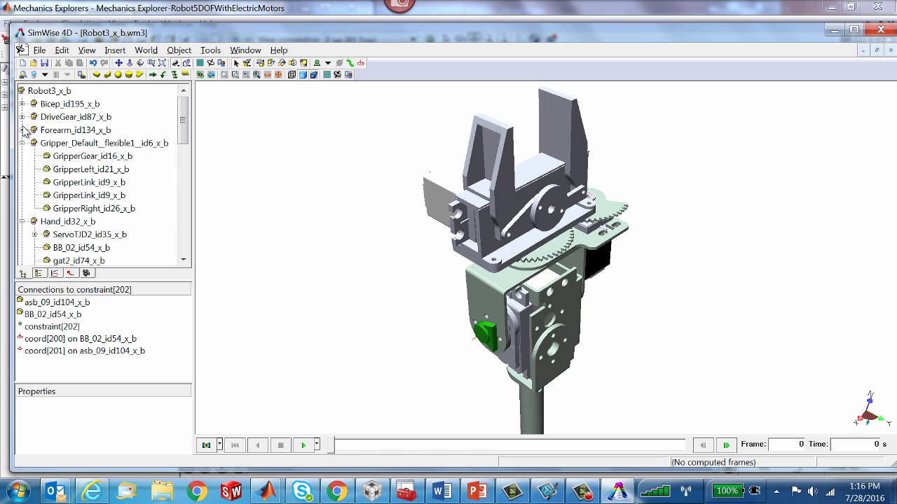
left_click(22, 143)
left_click(21, 156)
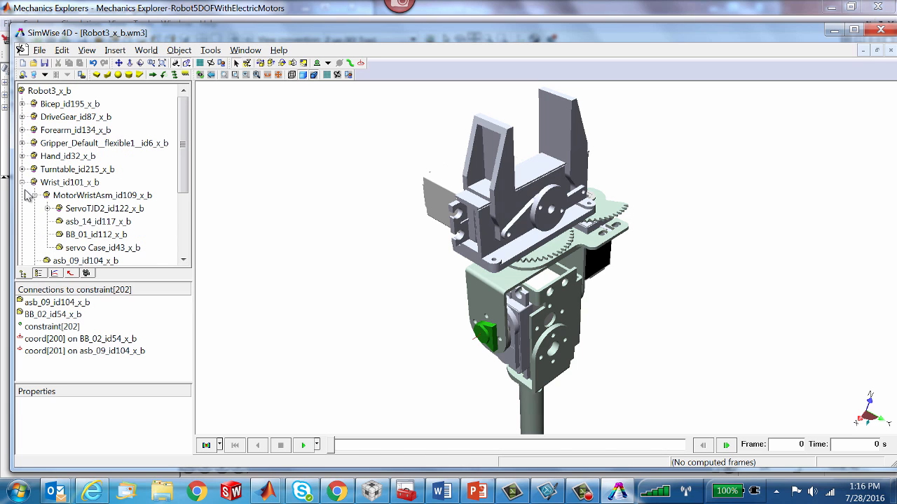
left_click(22, 182)
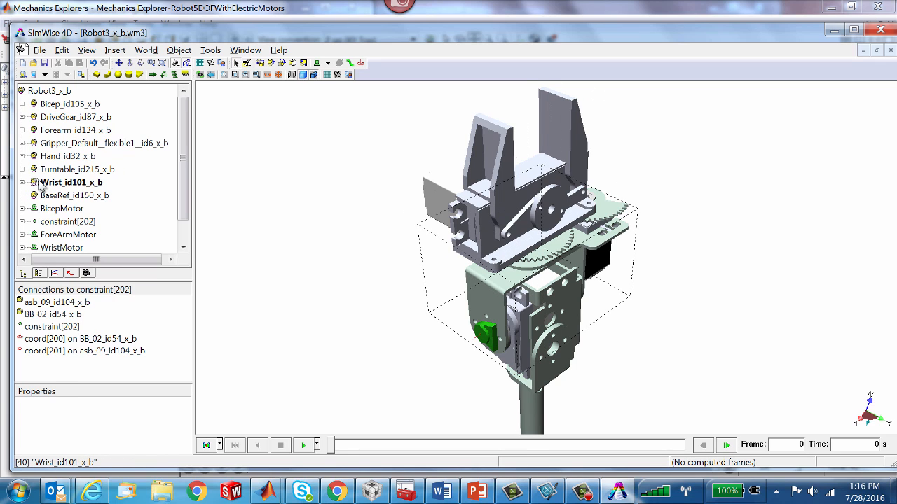
Isolate the Wrist and DriveGear subassemblies so that all other parts of the robot are hidden.
left_click(70, 183)
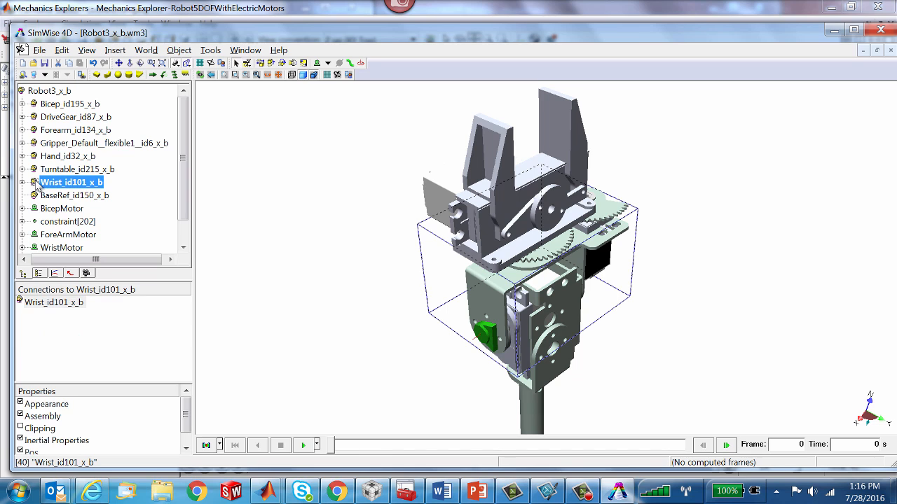
right_click(42, 121)
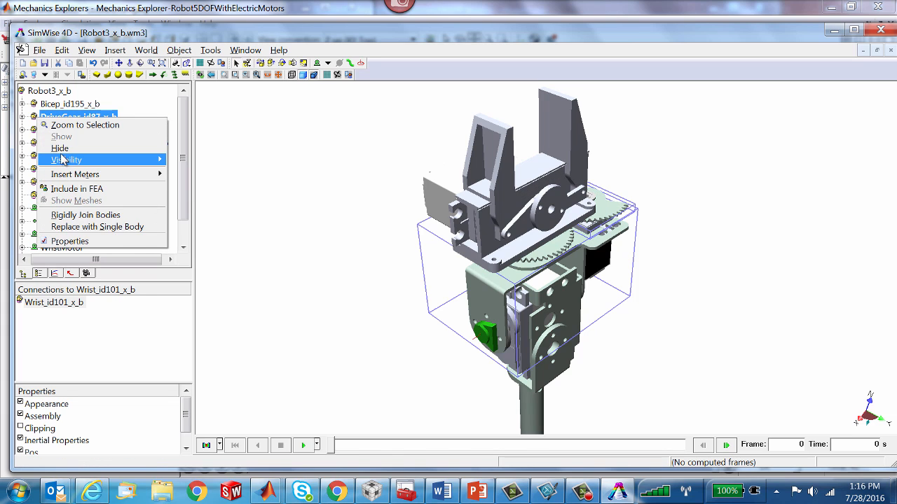
mouse_move(63, 160)
left_click(208, 171)
left_click(343, 270)
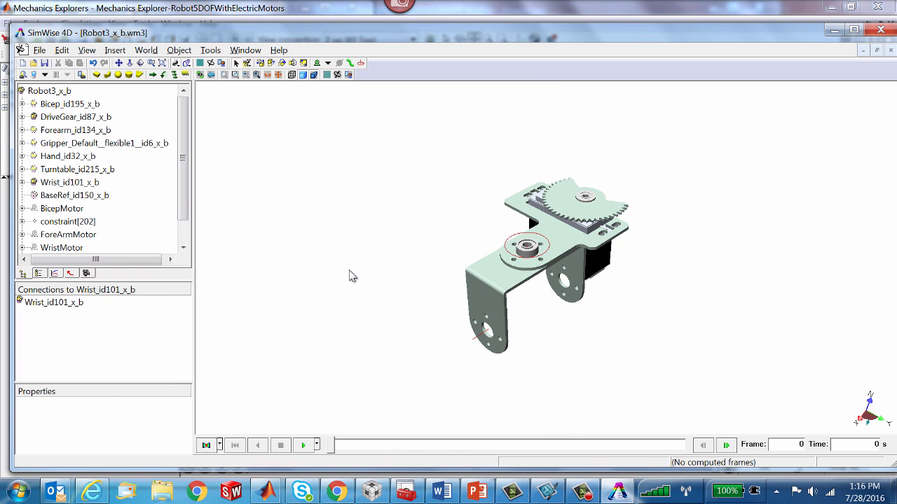
Rigidly join the bodies of the DriveGear subassembly, BB_03 and lpags_01.
middle_click_drag(680, 292, 659, 292)
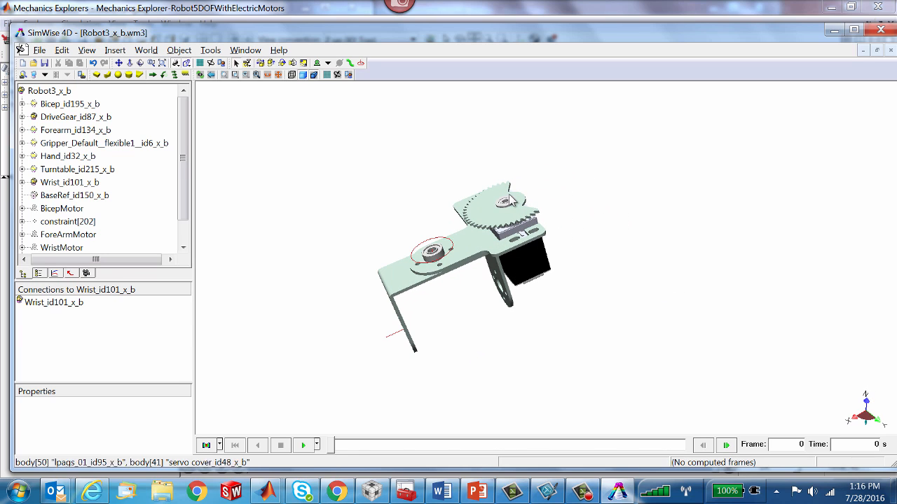
left_click(506, 222)
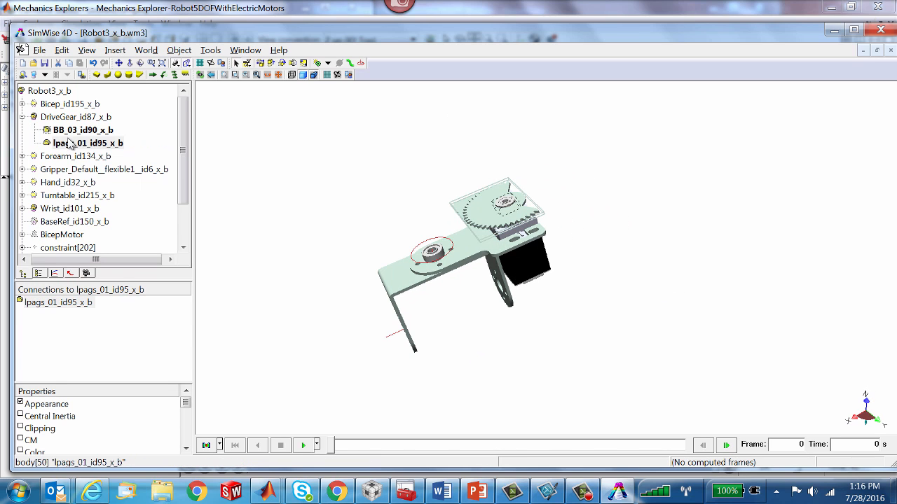
right_click(55, 121)
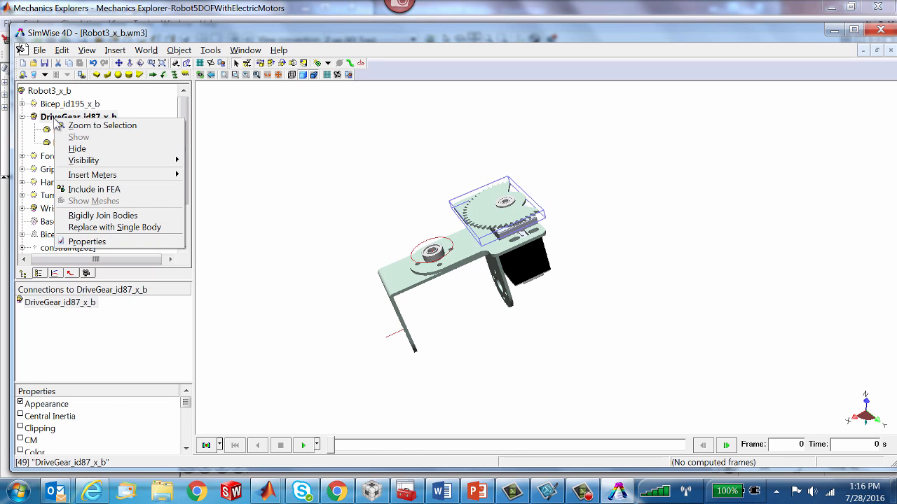
left_click(111, 215)
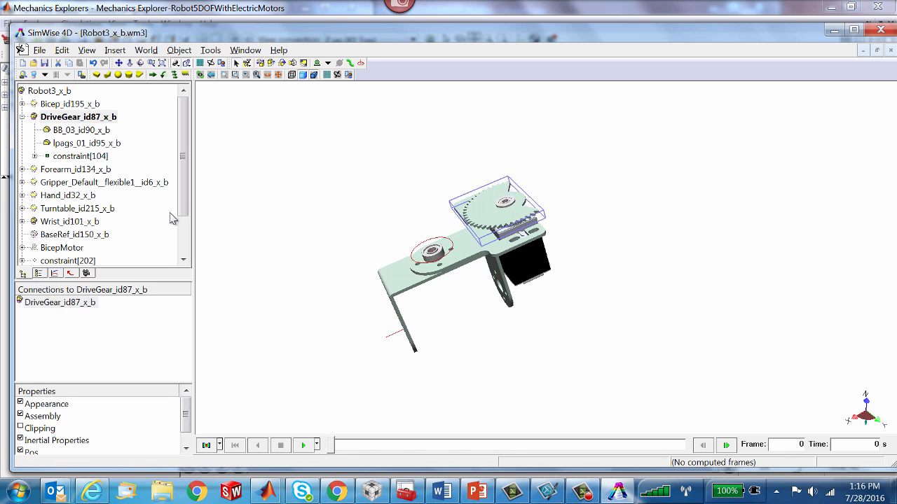
left_click(282, 182)
Place a Coord at the centre of hub BB_03_id90_x_b on the drive gear.
middle_click_drag(624, 272, 621, 263)
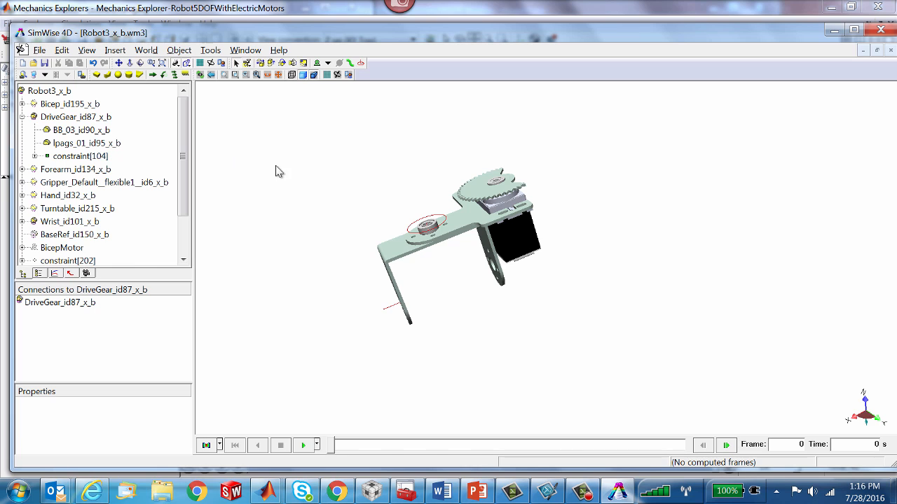
left_click_drag(381, 171, 399, 178)
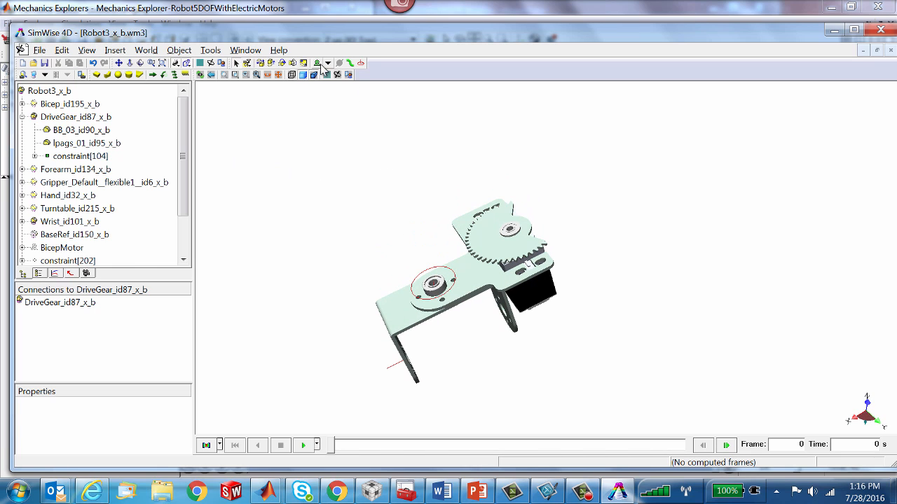
left_click(355, 64)
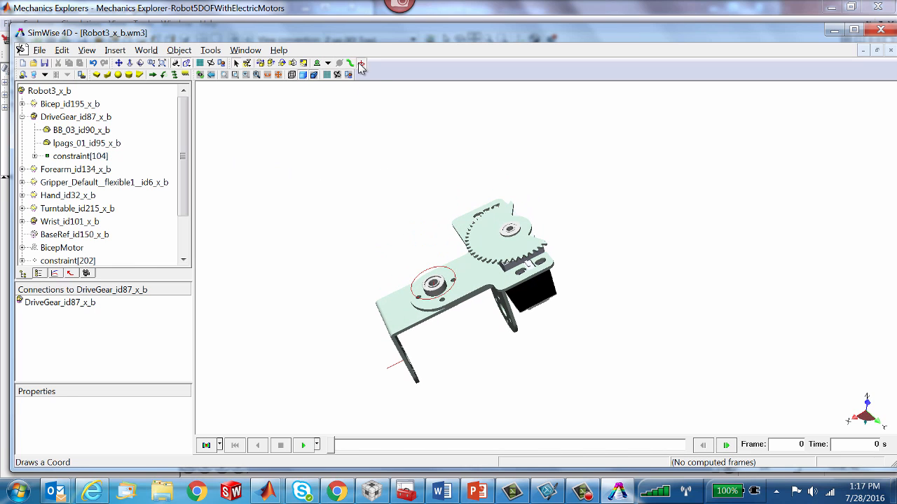
left_click(503, 236)
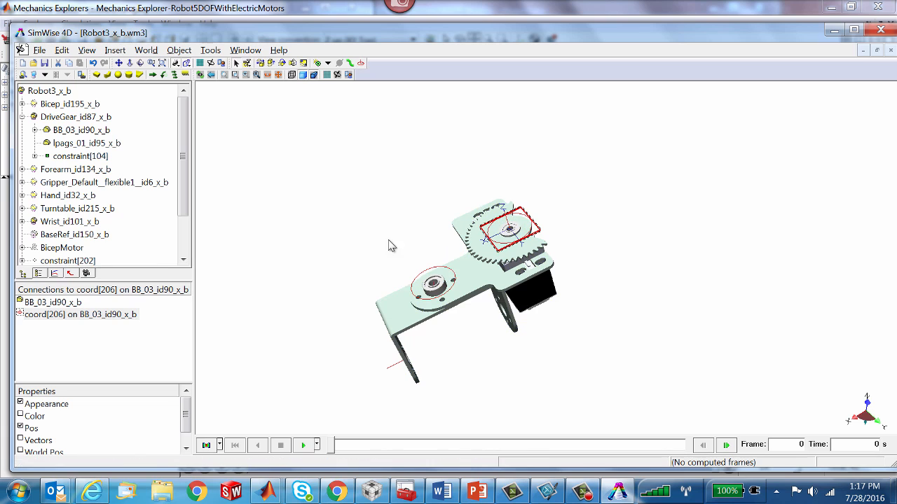
Hide the BB_03_id90_x_b body of the DriveGear assembly.
left_click(47, 316)
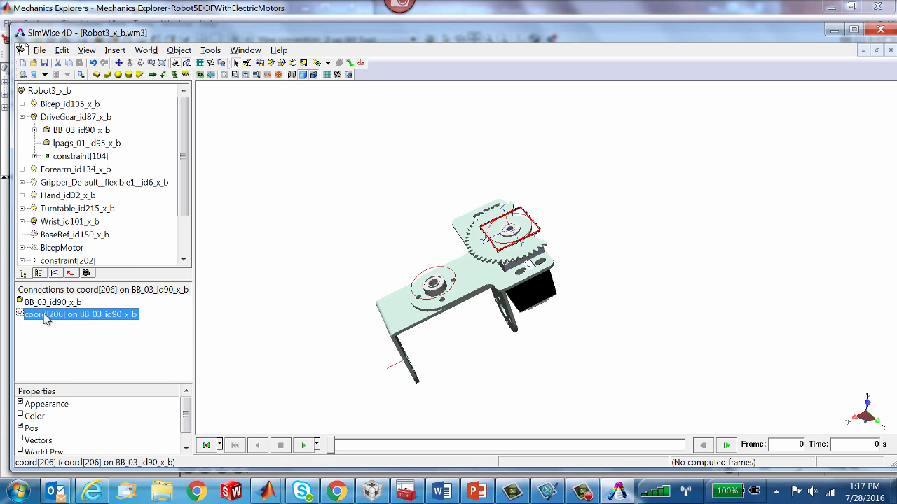
left_click(28, 303)
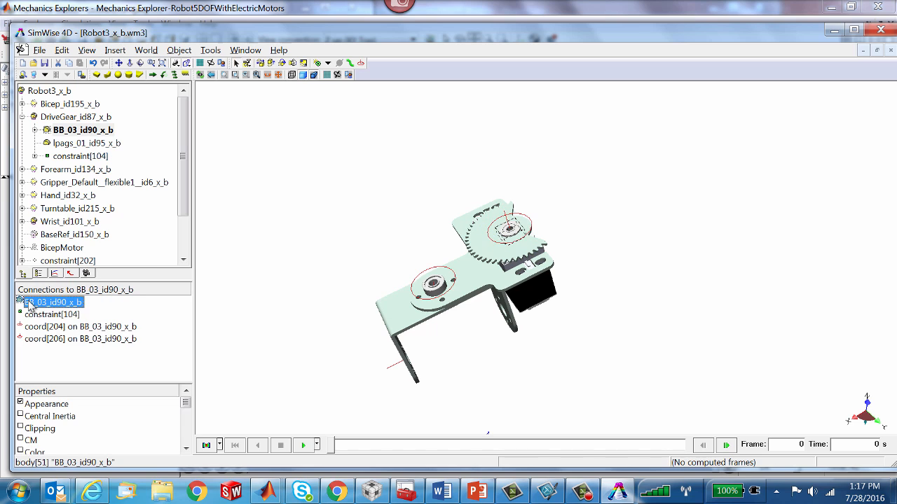
left_click(527, 239)
left_click(43, 303)
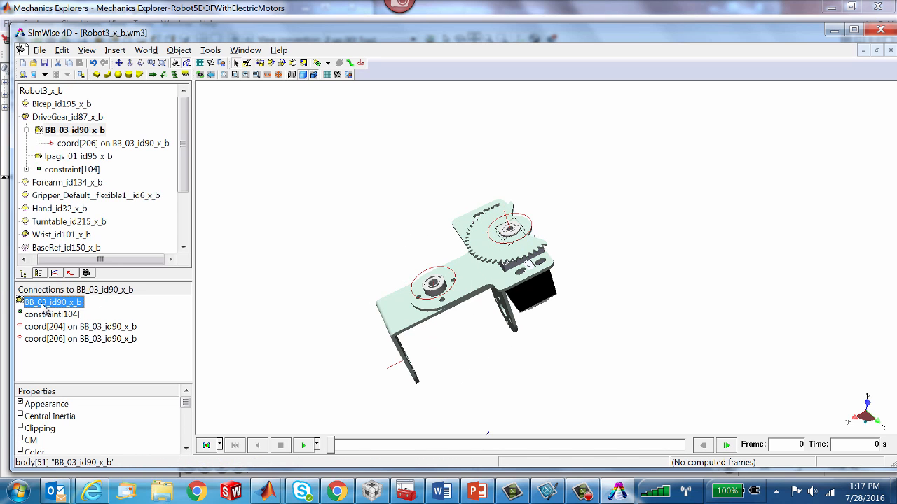
right_click(43, 307)
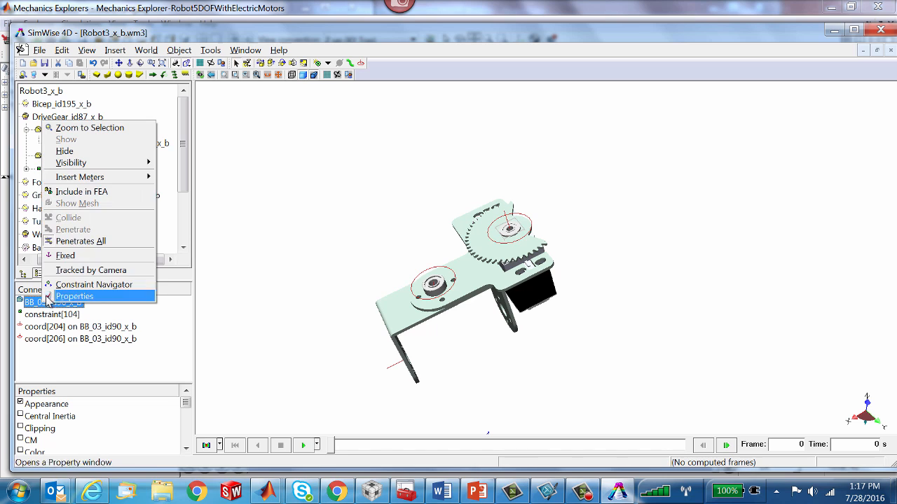
left_click(77, 150)
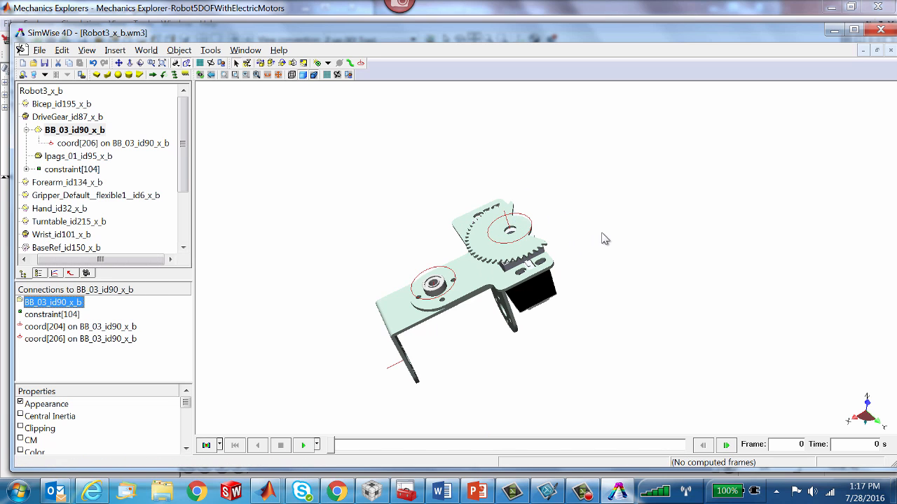
Create a Revolute Motor between servo cover_id48_x_b and coord[206] on BB_03_id90_x_b, joining the servo cover in place.
middle_click_drag(602, 233, 544, 245)
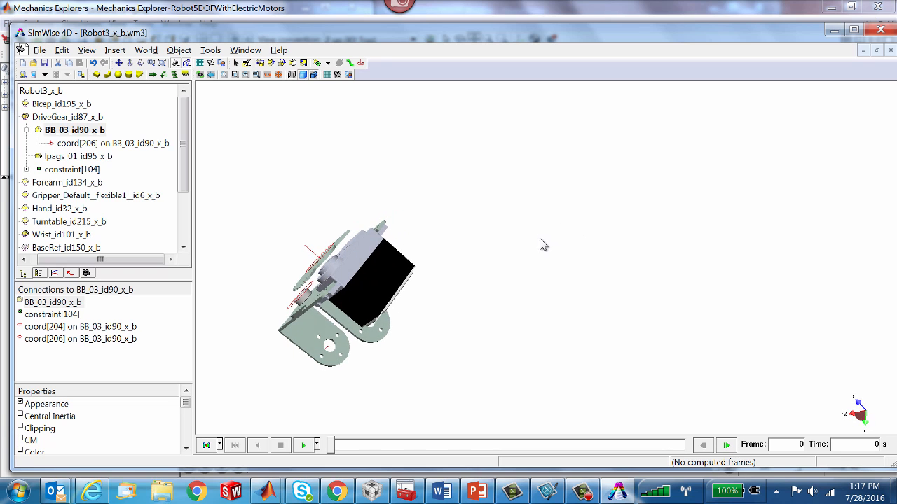
middle_click_drag(440, 235, 450, 235)
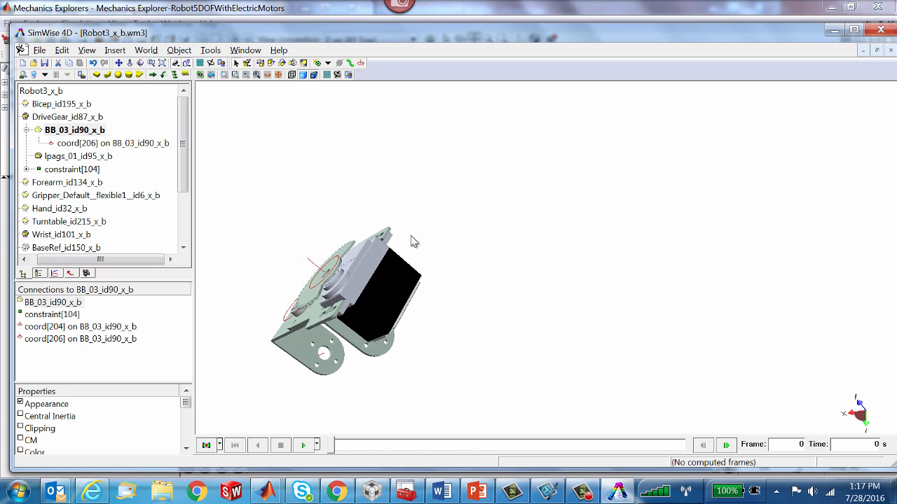
left_click(341, 265)
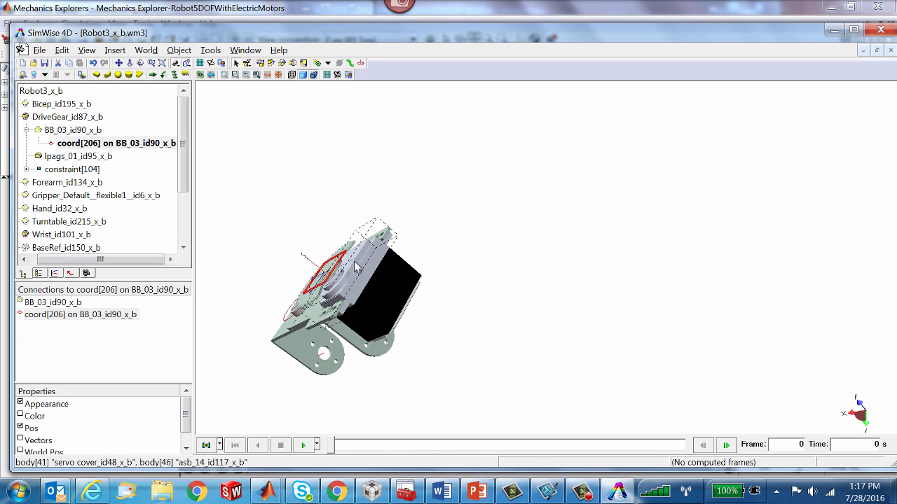
left_click(354, 262, "ctrl")
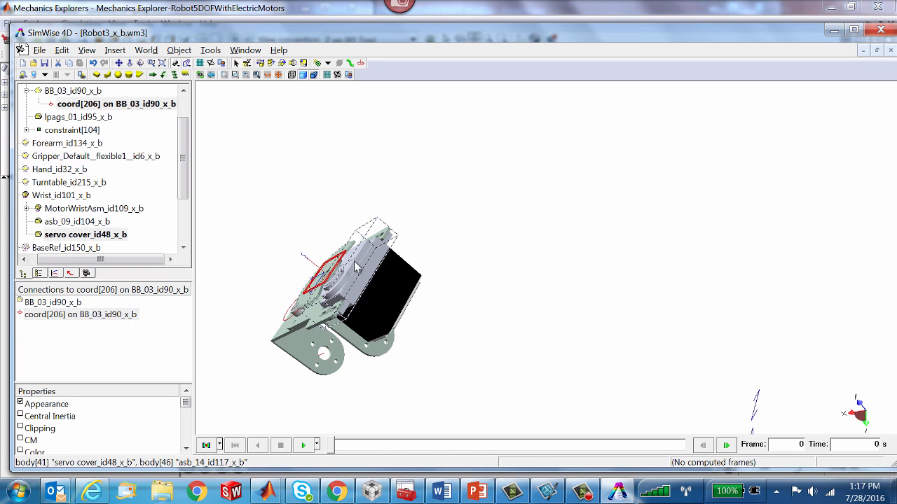
left_click(292, 356, "ctrl")
left_click(364, 335, "ctrl")
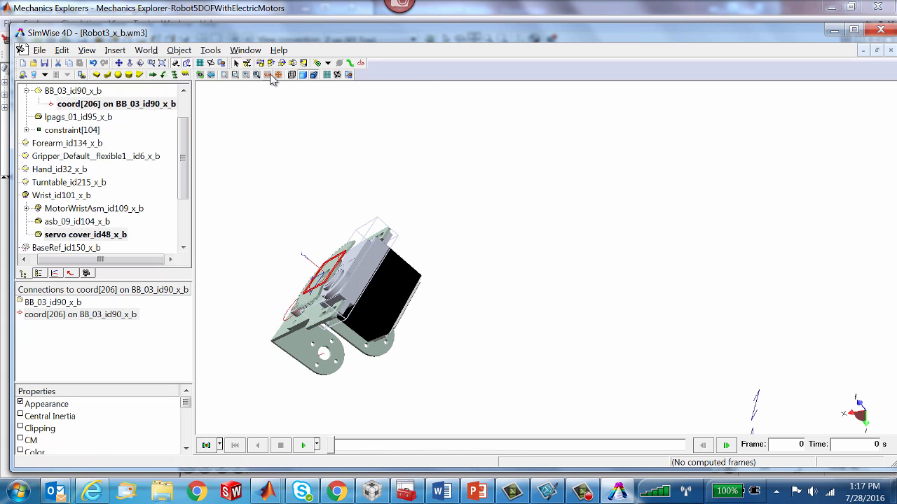
left_click(317, 63)
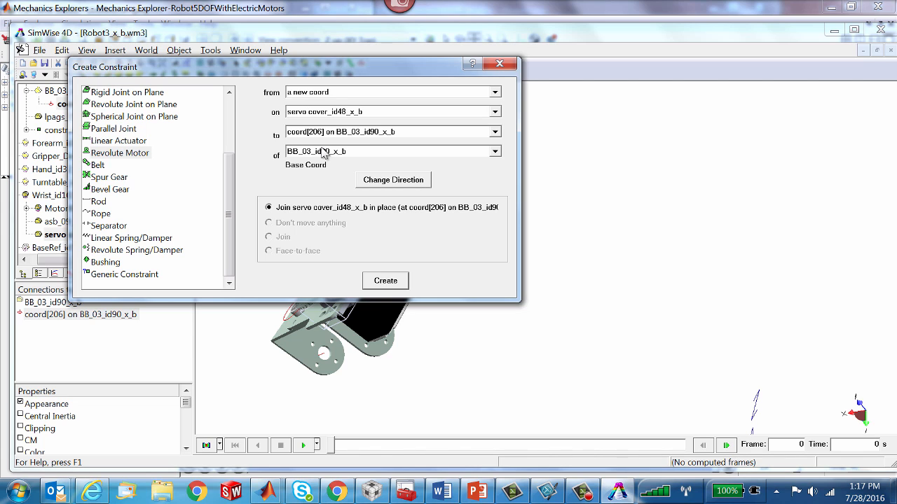
left_click(386, 281)
Rename the new revolute motor on the drive gear as GearMotor.
middle_click_drag(407, 234, 433, 234)
double_click(427, 275)
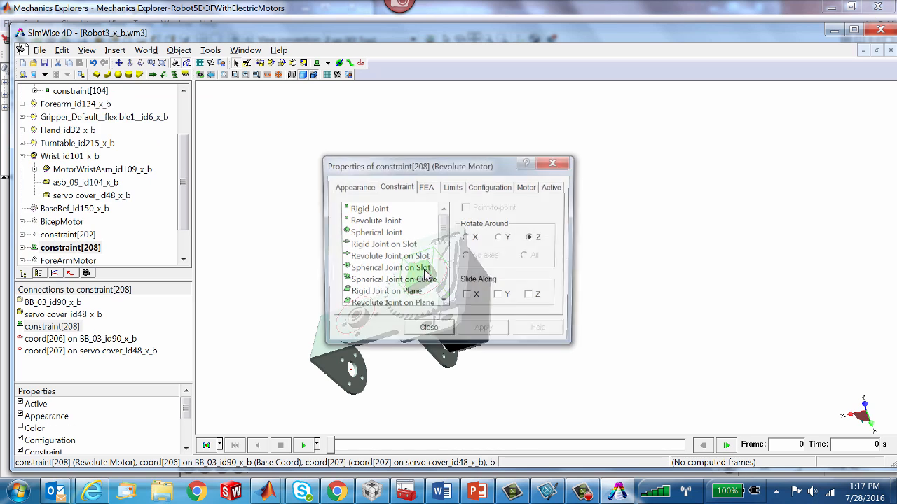
left_click(358, 186)
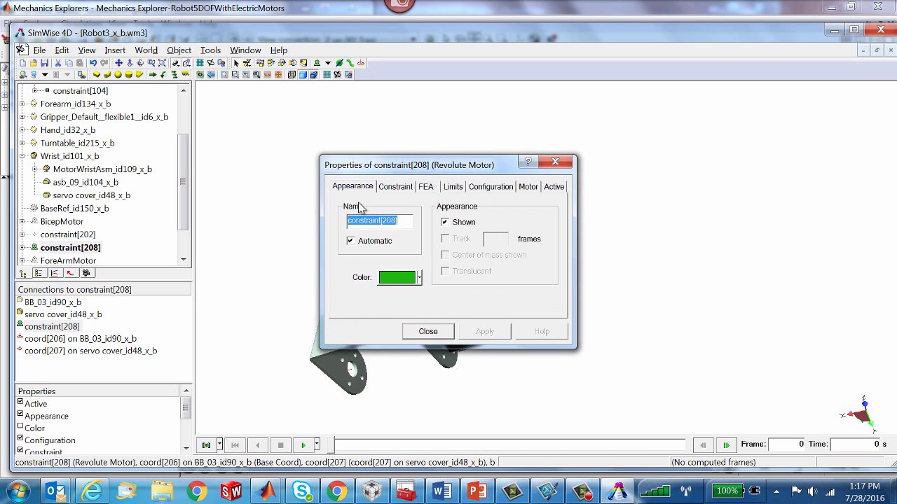
type("GearMotor")
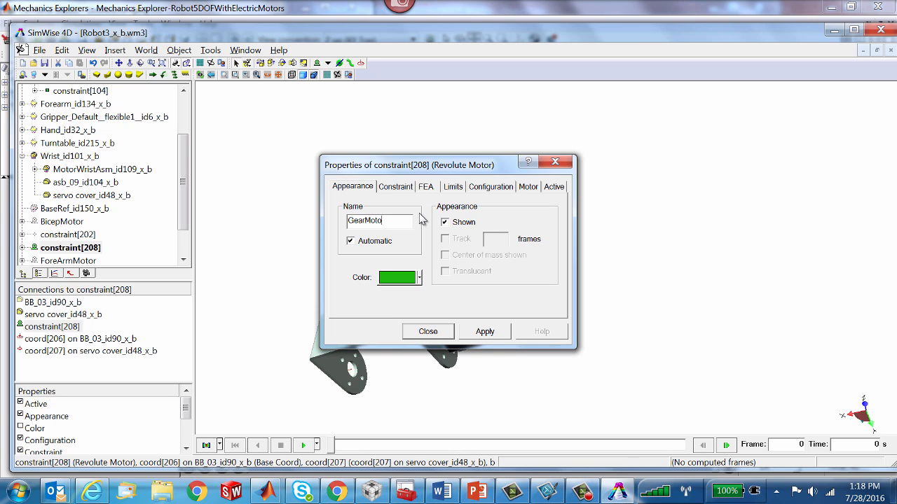
left_click(485, 332)
left_click(427, 332)
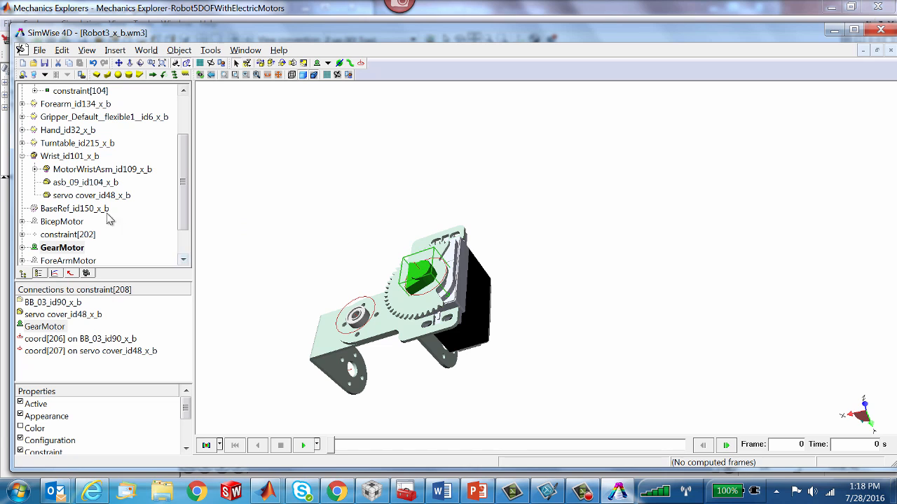
Show all hidden objects and return to the home view of the whole robot arm.
right_click(48, 118)
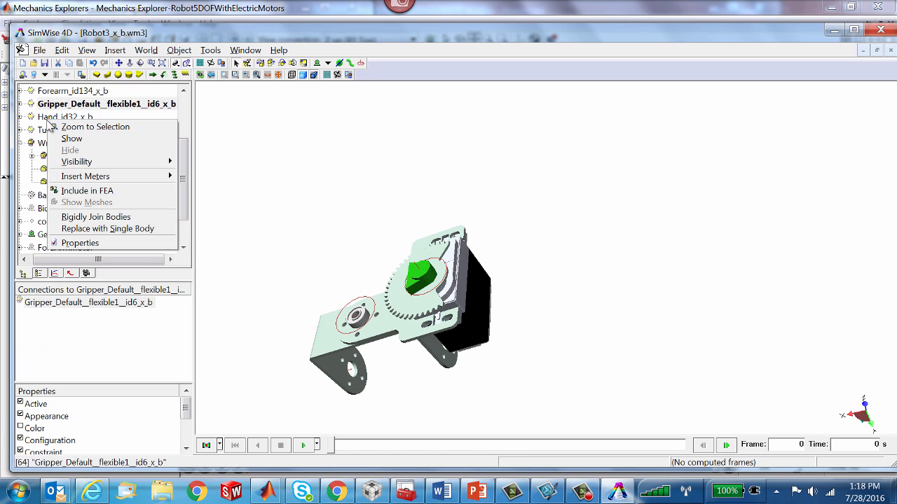
mouse_move(128, 162)
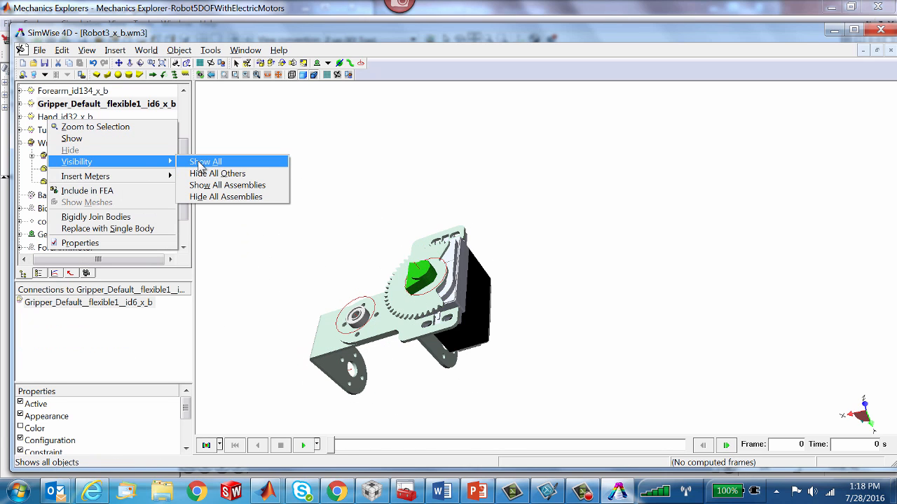
left_click(201, 164)
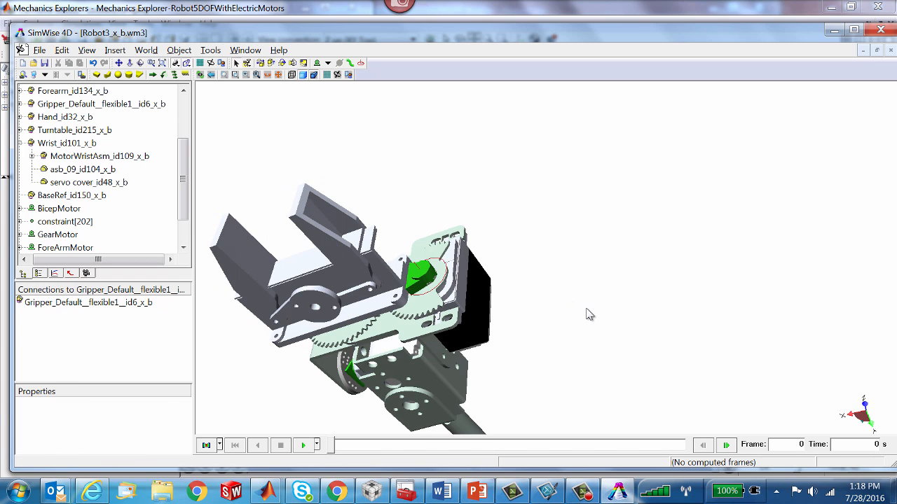
key("ctrl+h")
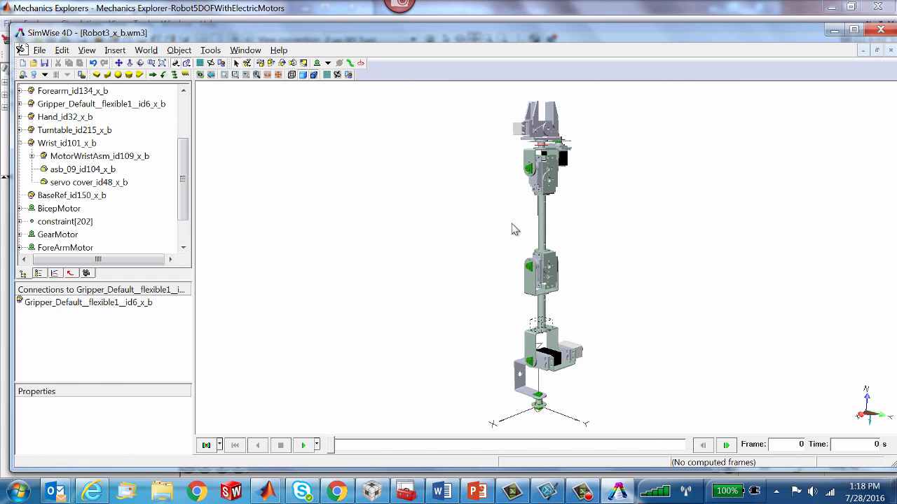
Run the motion simulation briefly, stop it and rewind to frame 0.
left_click(302, 447)
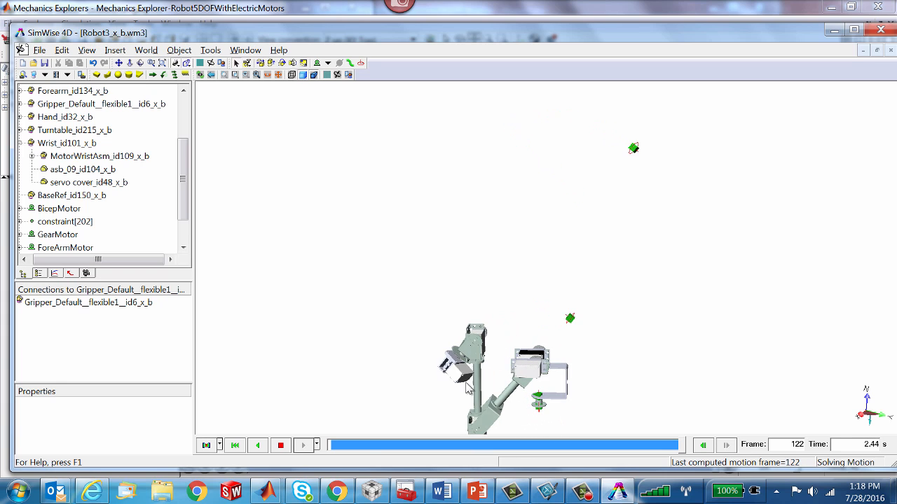
left_click(281, 447)
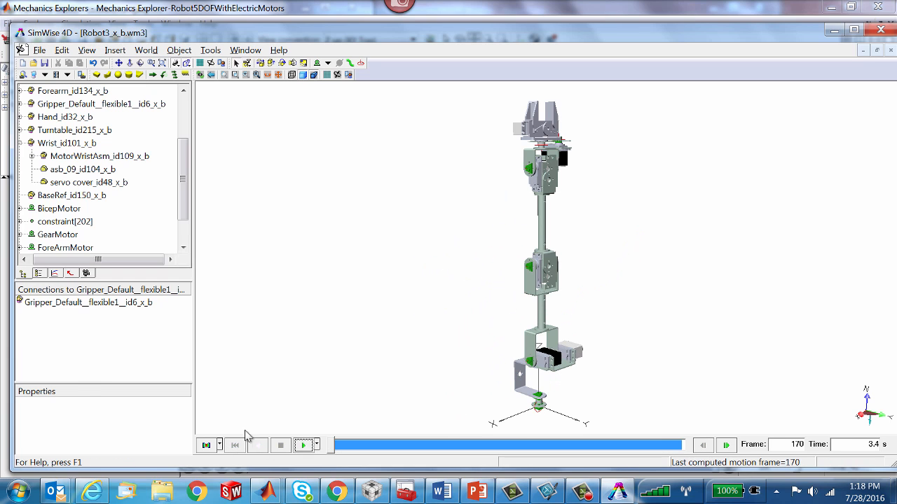
left_click(235, 446)
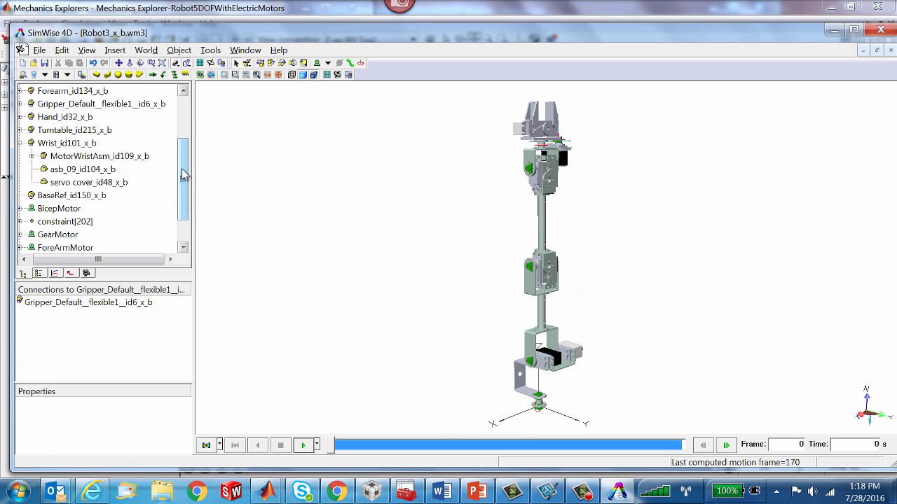
Collapse the DriveGear and Wrist assemblies in the object tree and hide the Gripper_Default assembly.
scroll(181, 168, "up", 2)
left_click(21, 117)
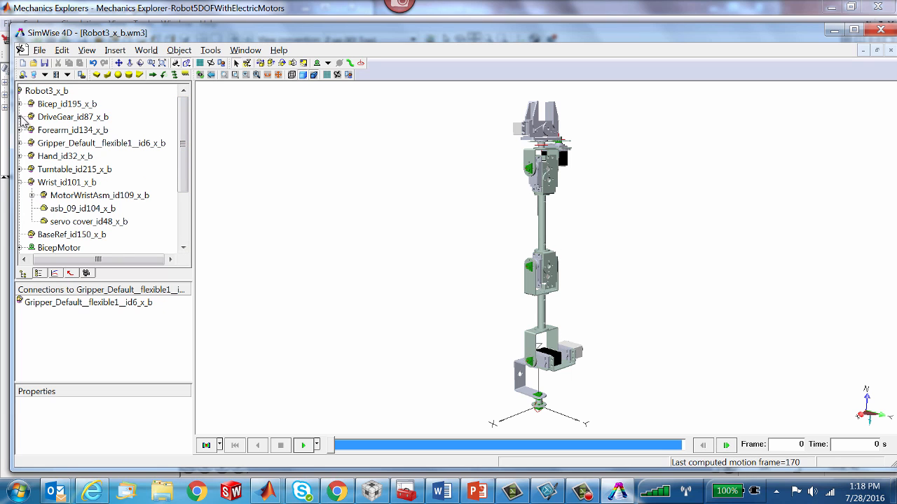
left_click(21, 183)
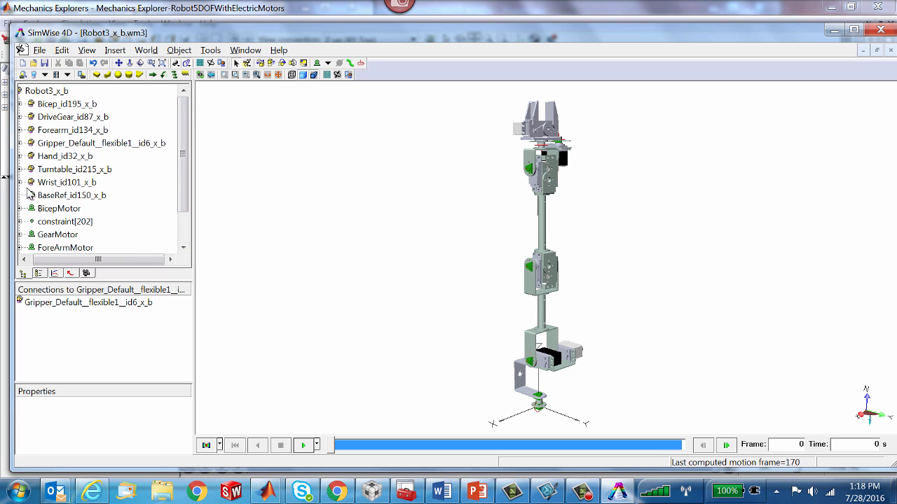
left_click(37, 143)
right_click(37, 143)
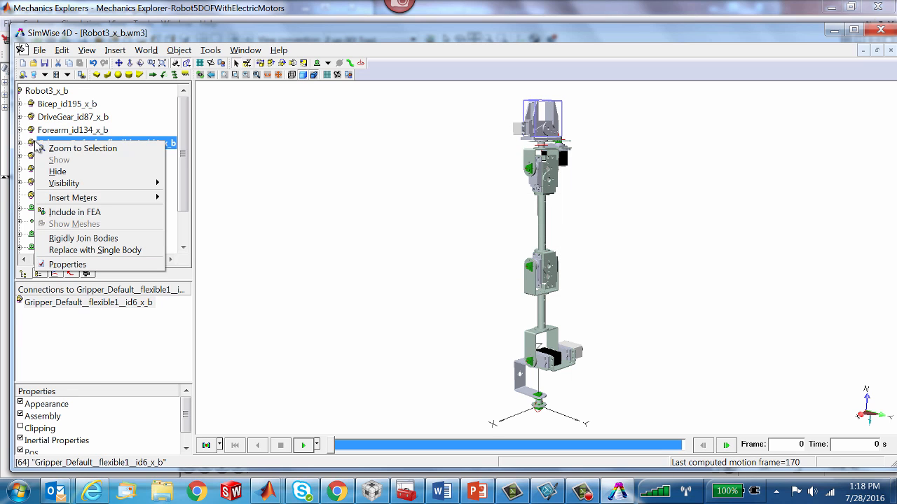
left_click(58, 172)
Isolate the two meshing gears lpags_01_id95_x_b and lpags_02_id59_x_b by hiding all other objects.
middle_click_drag(396, 184, 397, 208)
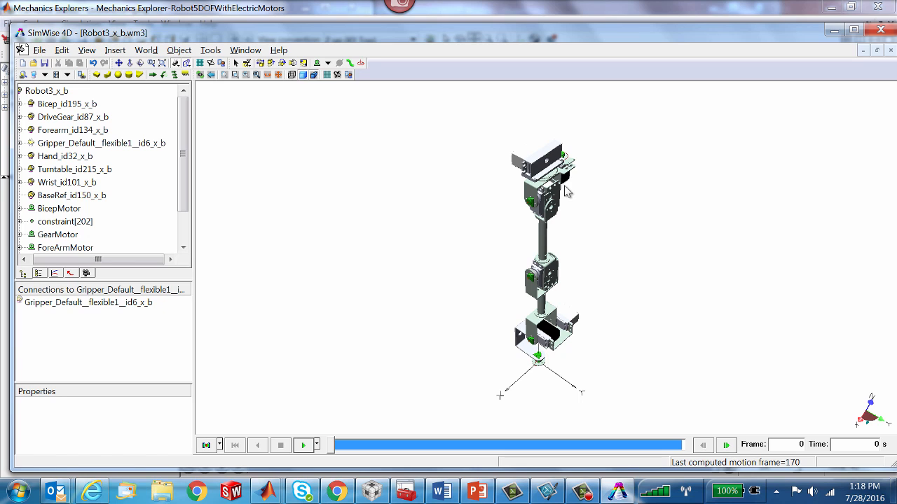
left_click(162, 63)
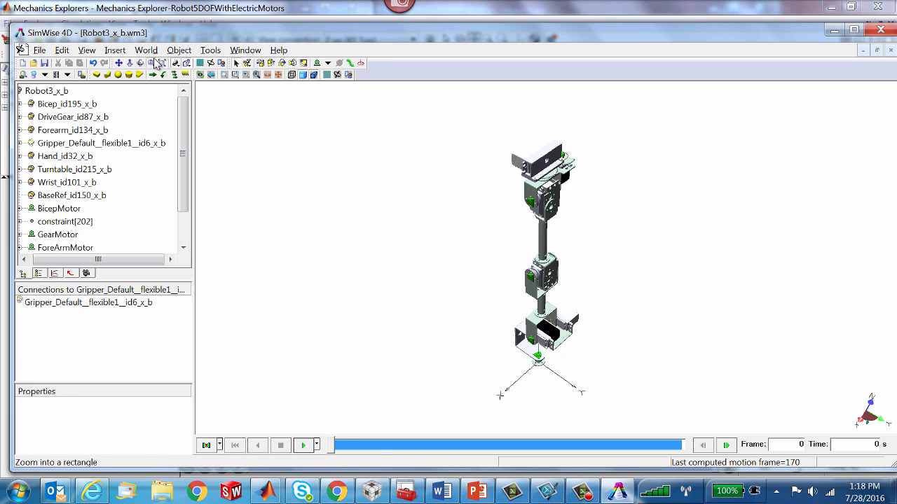
left_click_drag(473, 121, 605, 214)
left_click(646, 231)
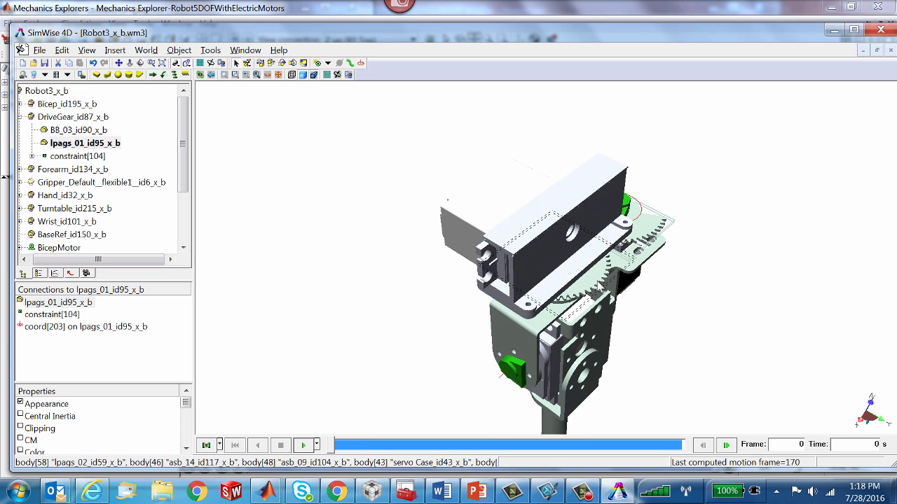
left_click(597, 283)
right_click(597, 283)
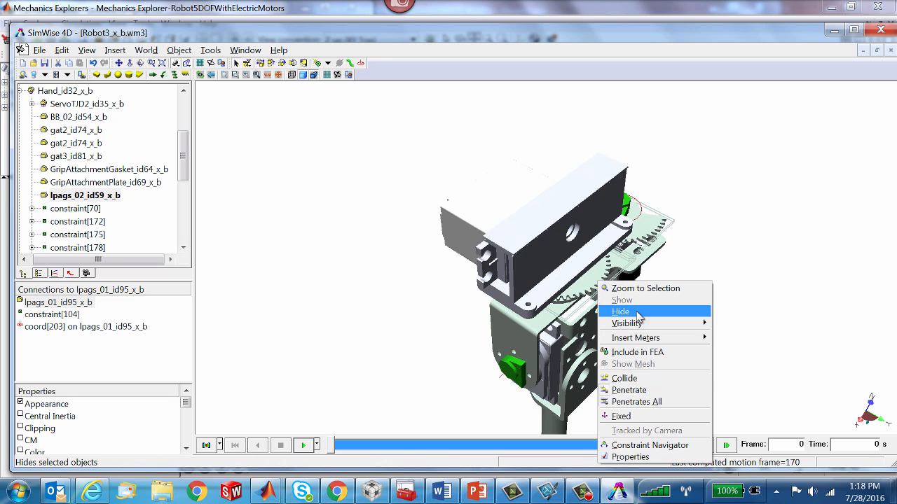
mouse_move(671, 323)
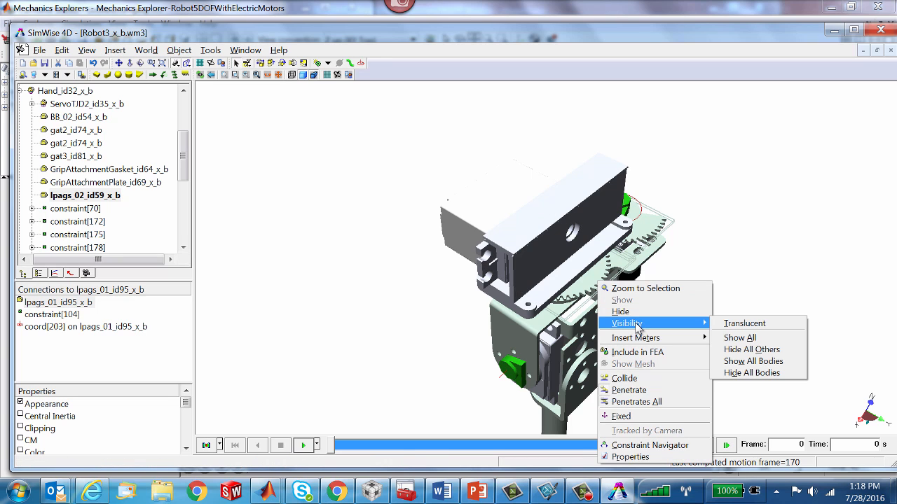
left_click(757, 350)
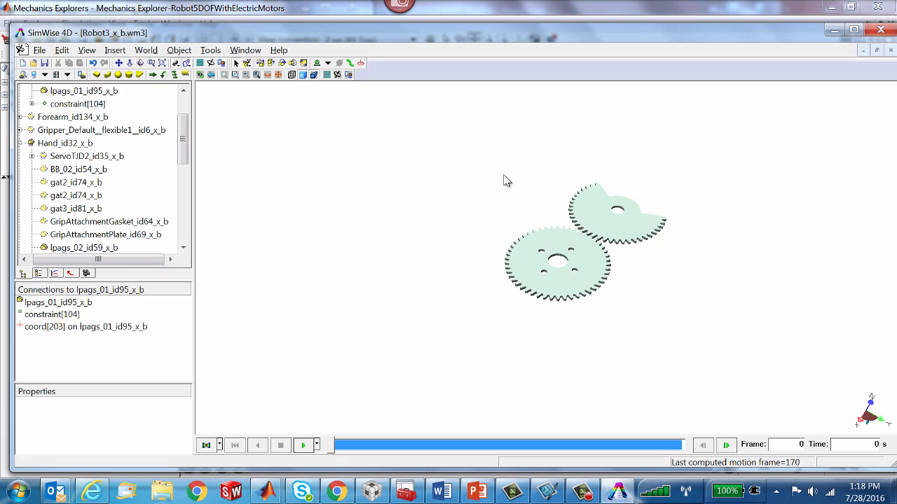
Create a Spur Gear constraint from the centre hole of lpags_01_id95_x_b to the centre hole of lpags_02_id59_x_b.
left_click(328, 63)
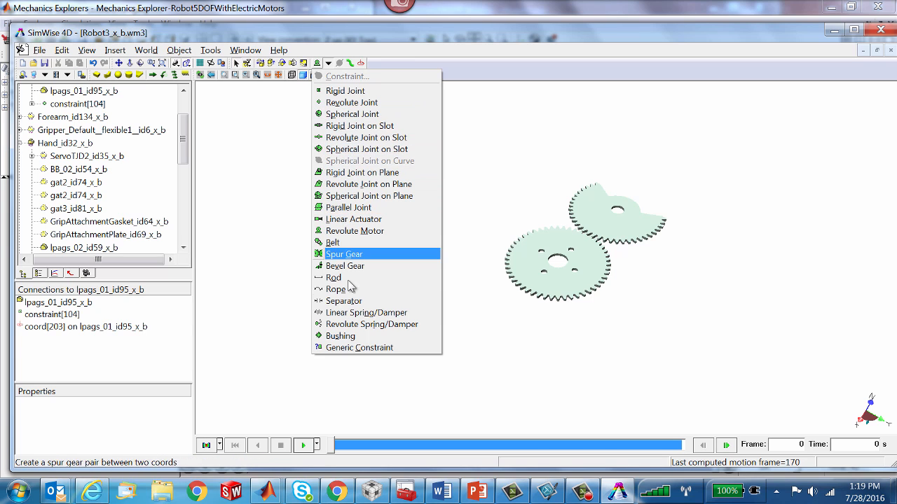
left_click(345, 254)
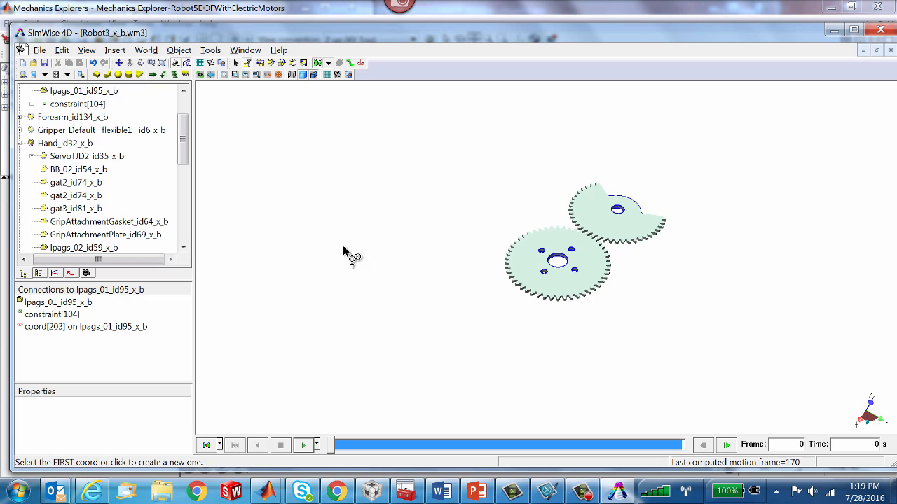
left_click(623, 208)
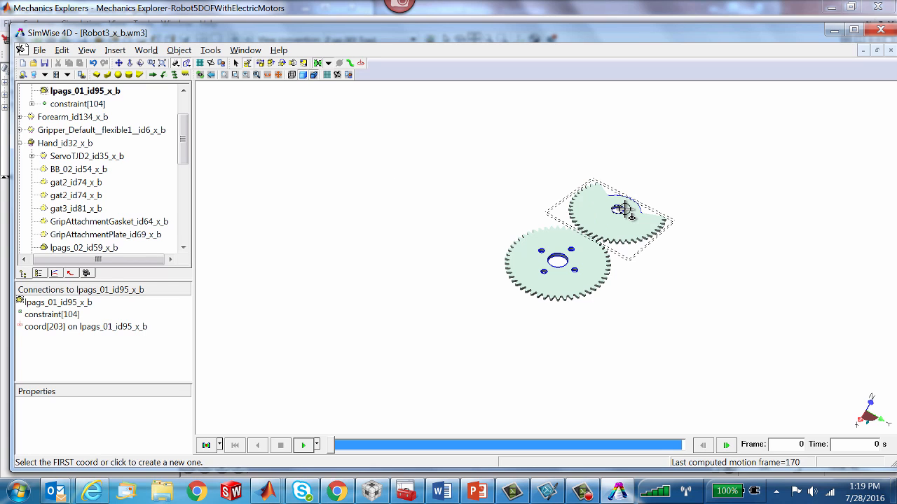
left_click(623, 208)
left_click(566, 261)
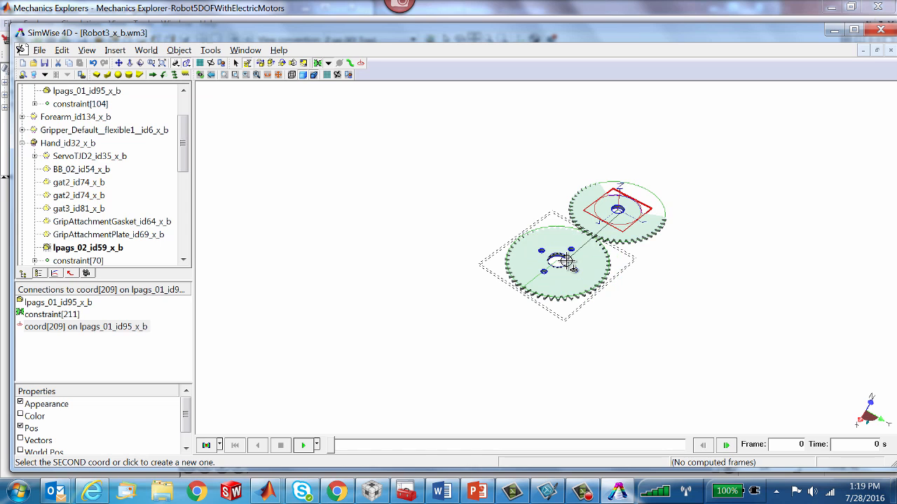
Complete the Spur Gear constraint at the centre hole of lpags_02_id59_x_b and open its gear radius settings clear of the gears.
left_click(566, 261)
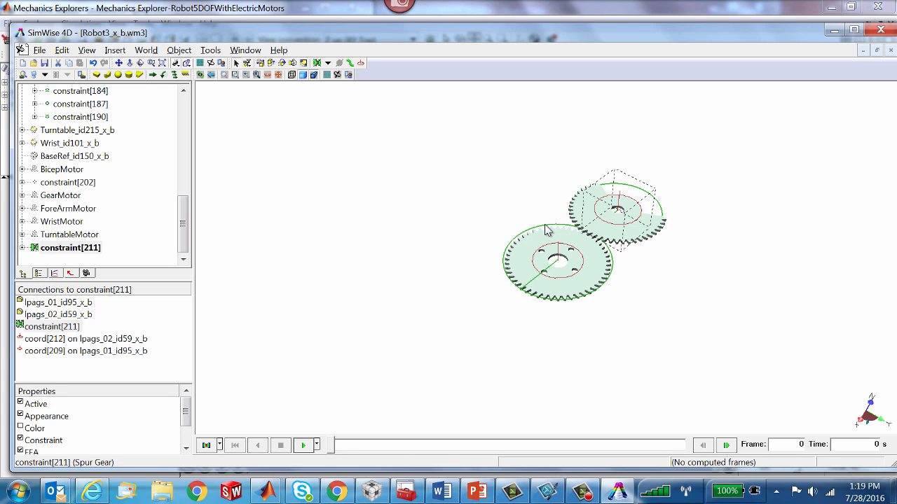
double_click(547, 232)
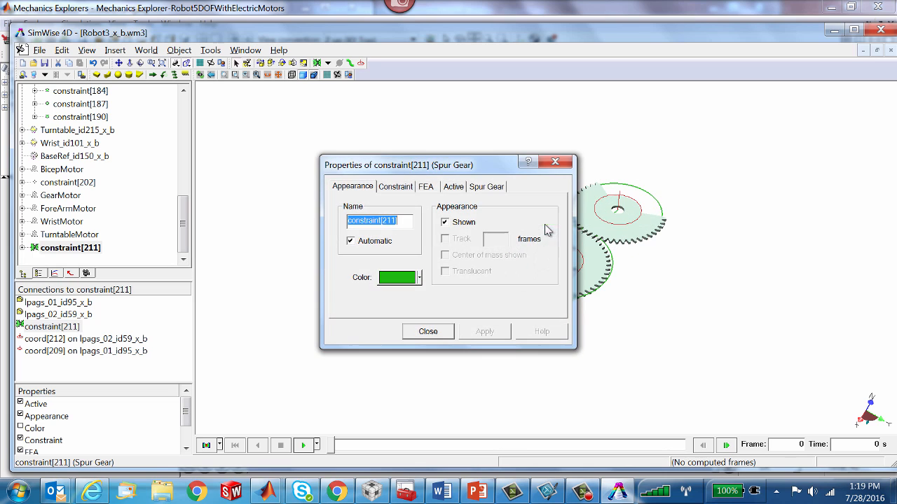
left_click(495, 186)
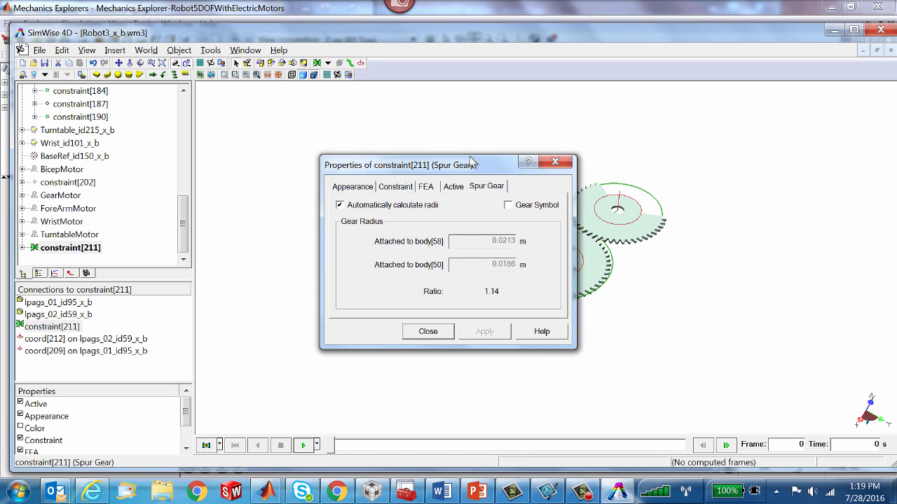
left_click_drag(471, 163, 320, 96)
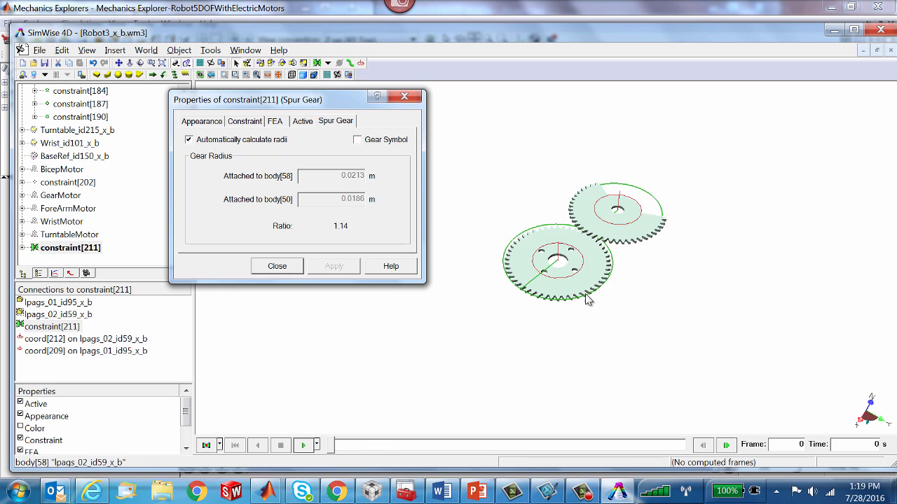
Turn off automatic radius calculation for the spur gear constraint and set both gear radii to 0.0199 m.
left_click(189, 140)
double_click(327, 176)
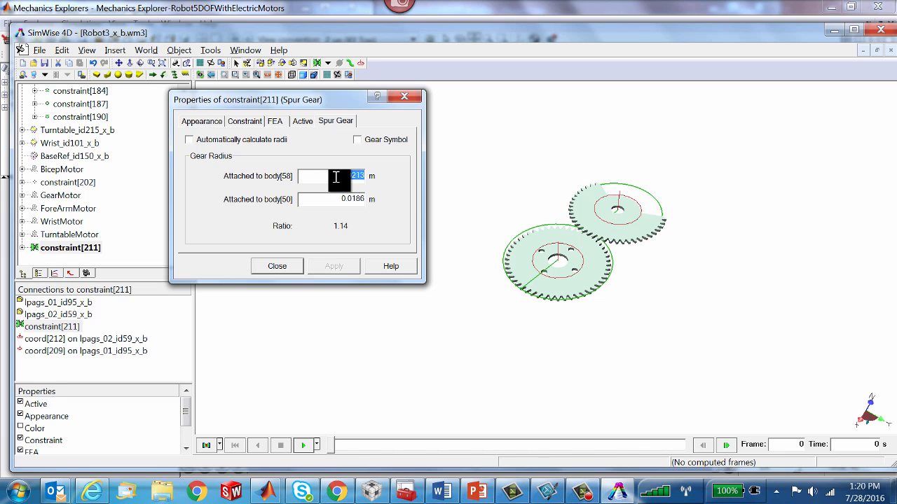
type("0")
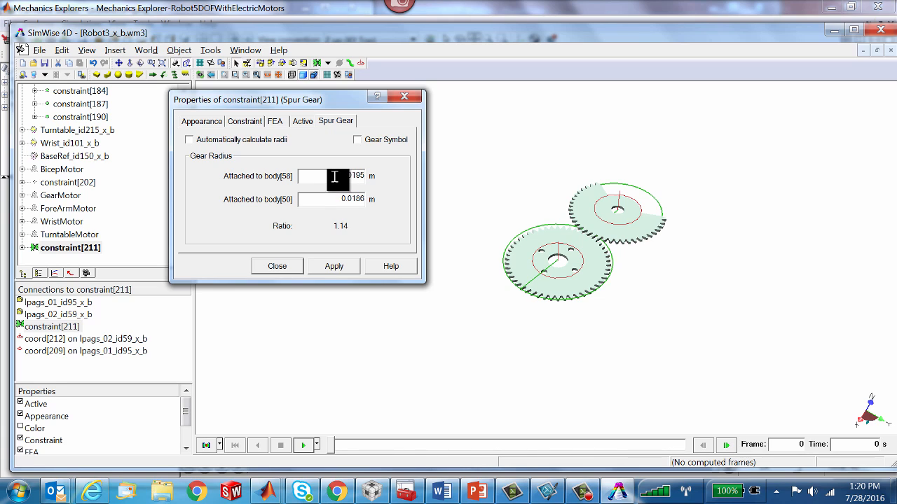
key("Return")
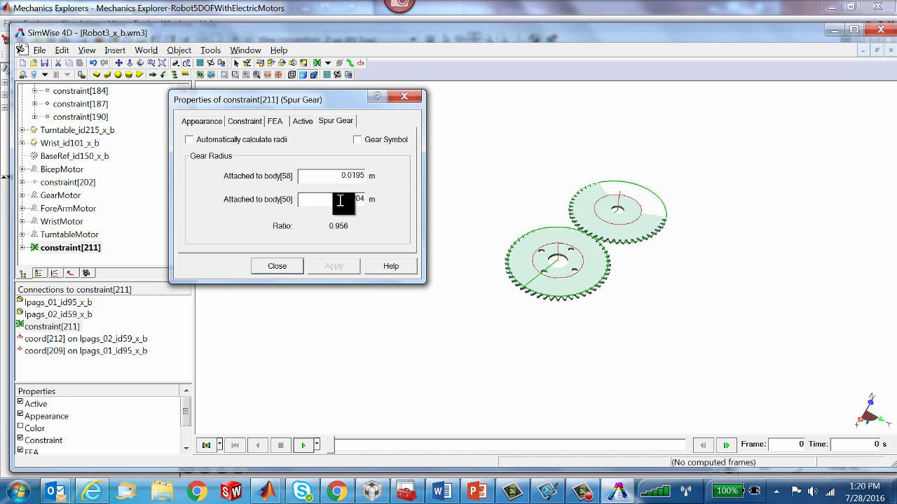
left_click_drag(343, 178, 371, 181)
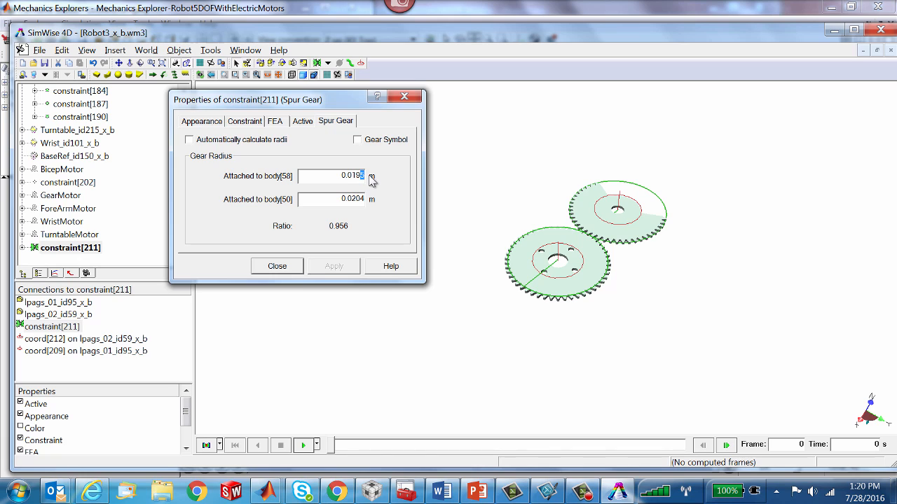
left_click(340, 201)
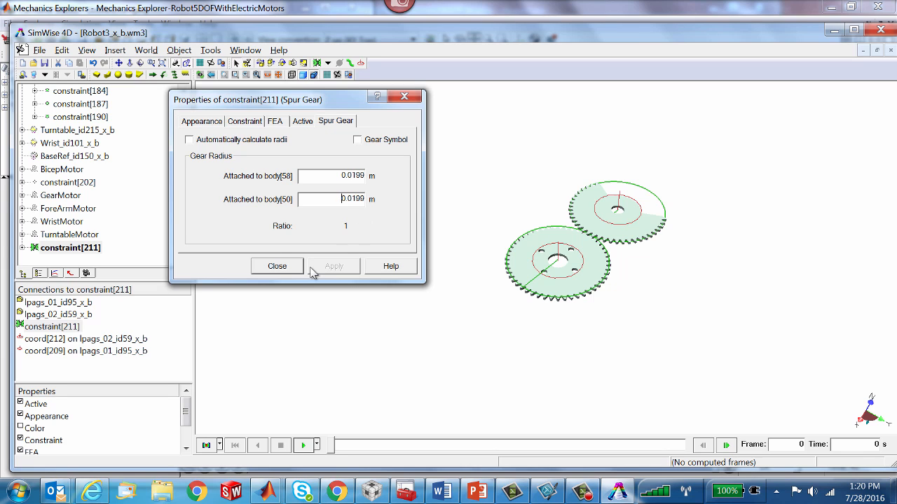
left_click(278, 268)
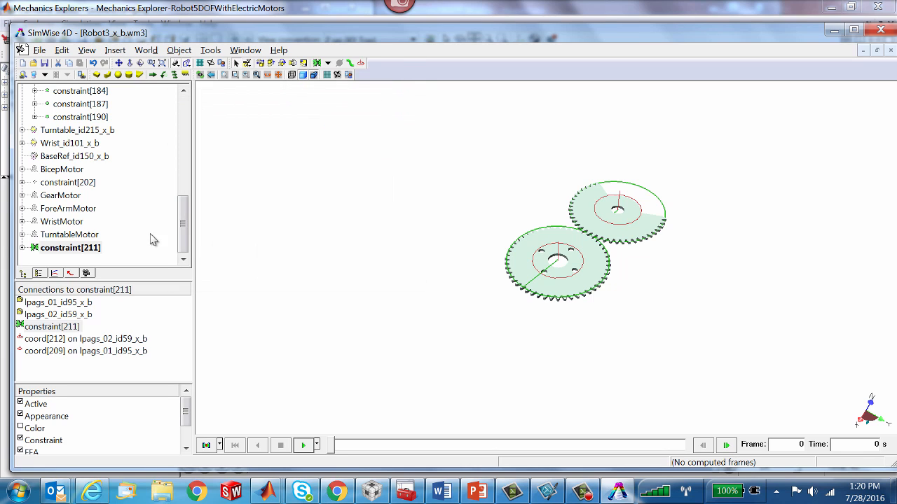
Show all hidden objects again and restore the home view of the whole robot arm.
right_click(596, 258)
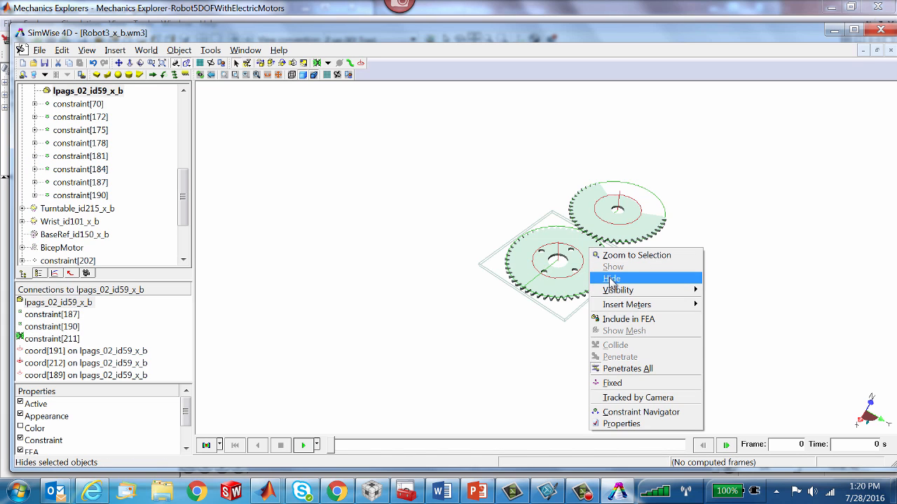
mouse_move(618, 290)
left_click(732, 302)
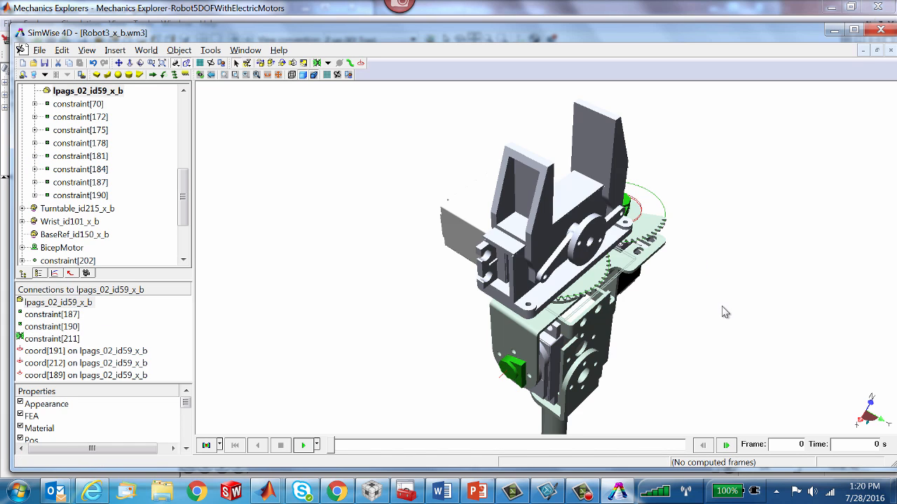
key("Home")
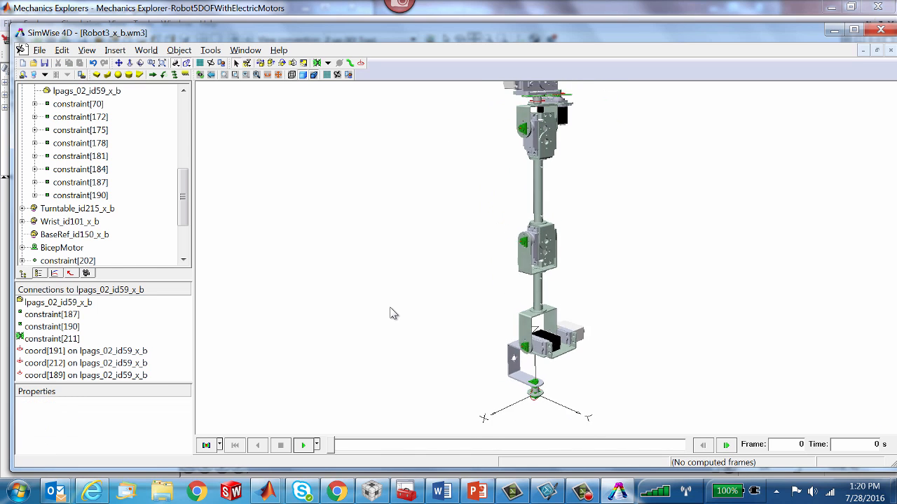
Run the motion simulation twice to check how the arm moves with the gear pair, and rewind to frame 0.
left_click(309, 446)
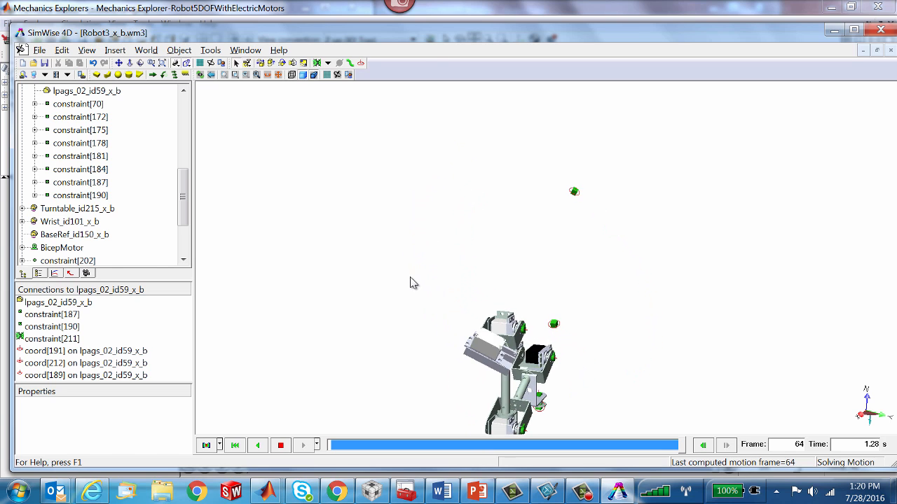
left_click(286, 446)
left_click(822, 167)
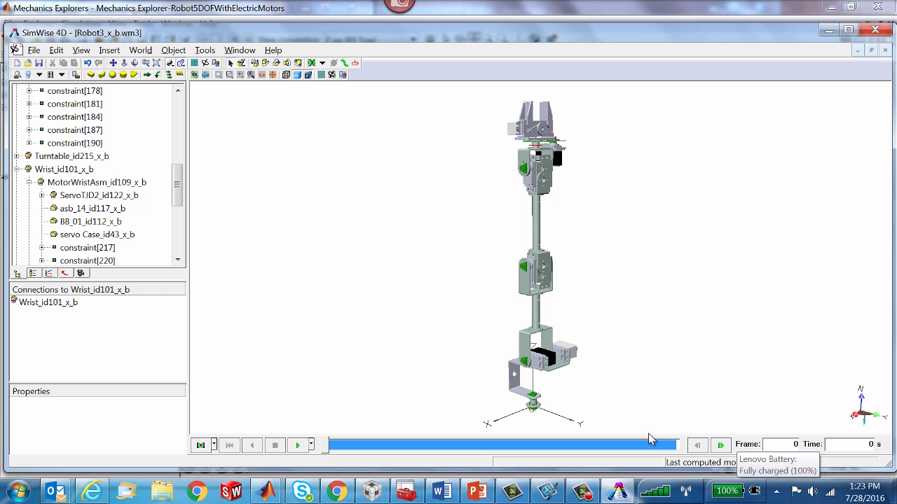
left_click(297, 445)
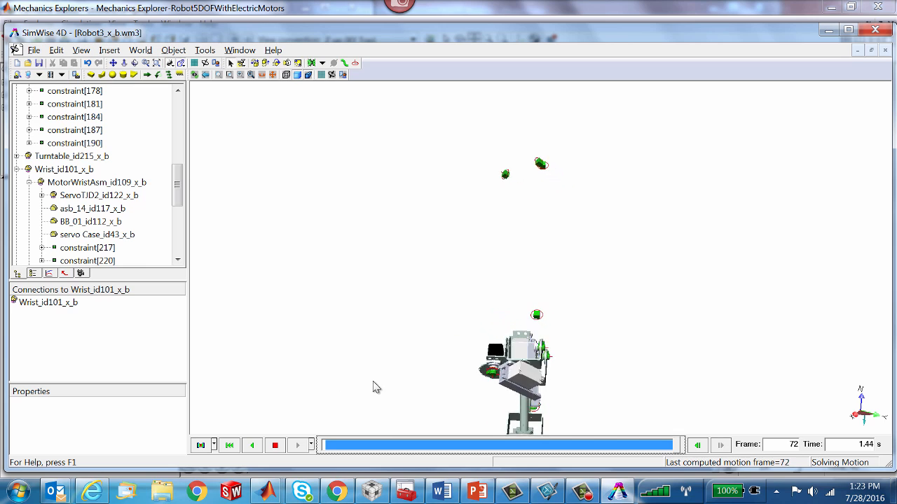
left_click(229, 445)
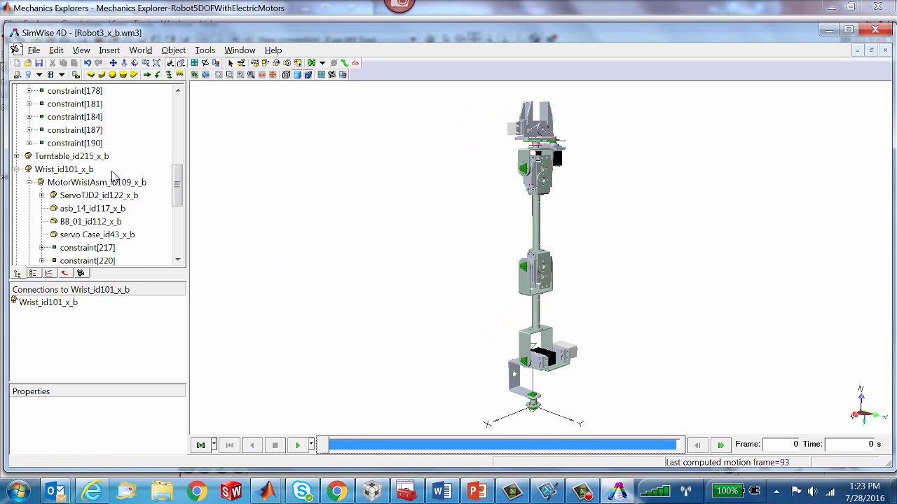
Check whether the Rigidly Join Bodies option is enabled for the Wrist_id101_x_b assembly.
left_click(65, 169)
right_click(50, 171)
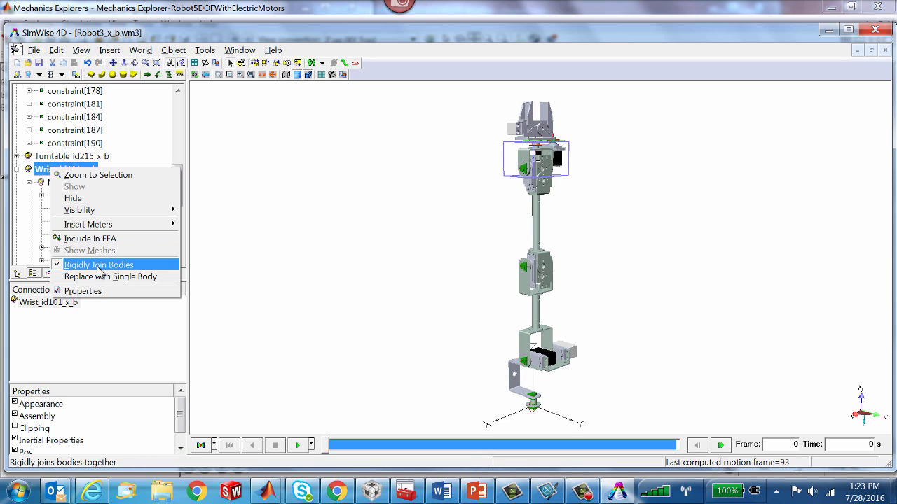
left_click(331, 274)
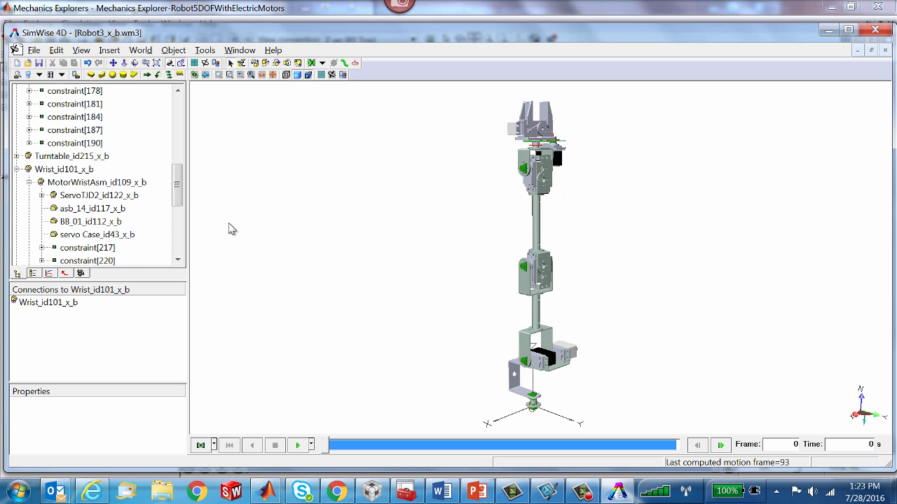
Collapse the Wrist_id101_x_b and Hand_id32_x_b assemblies in the object tree.
left_click(16, 168)
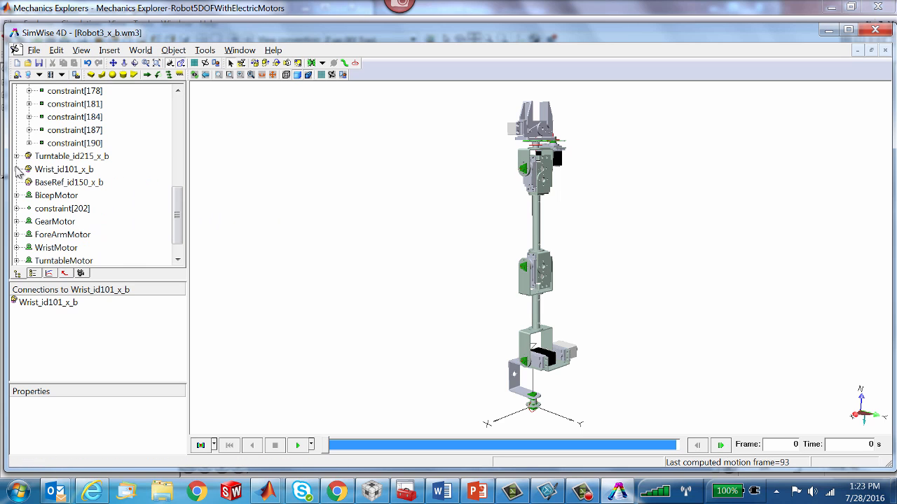
left_click_drag(178, 203, 177, 142)
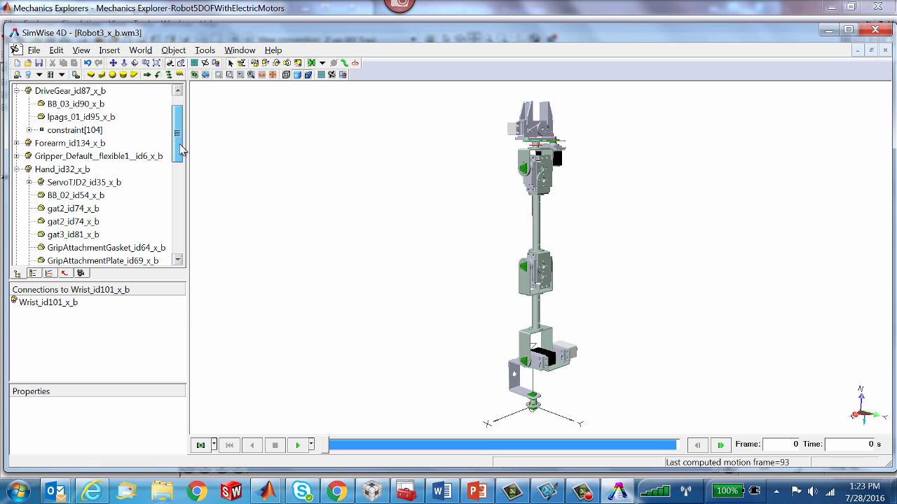
left_click(16, 168)
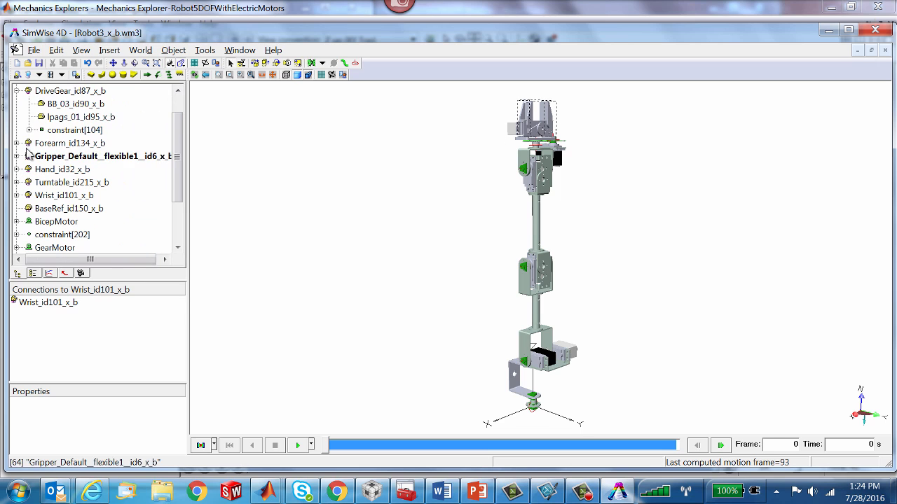
Play the arm's motion once more and rewind it to frame 0.
left_click(298, 447)
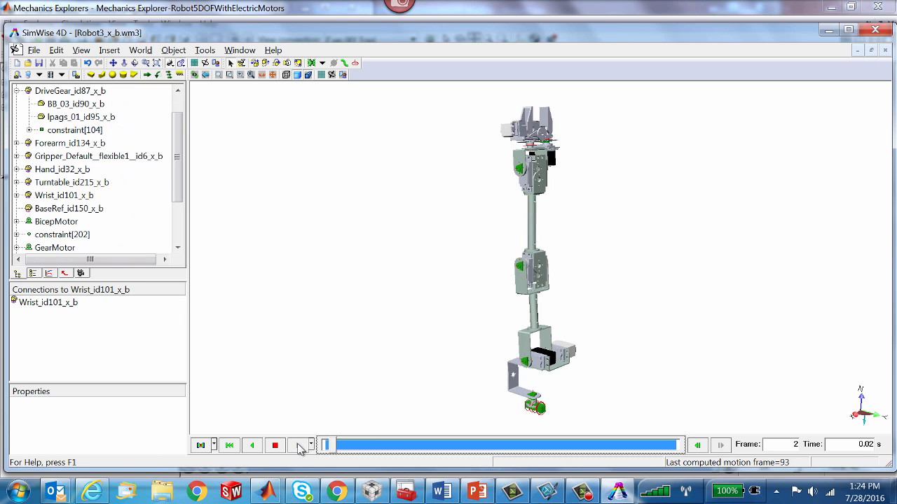
left_click(229, 446)
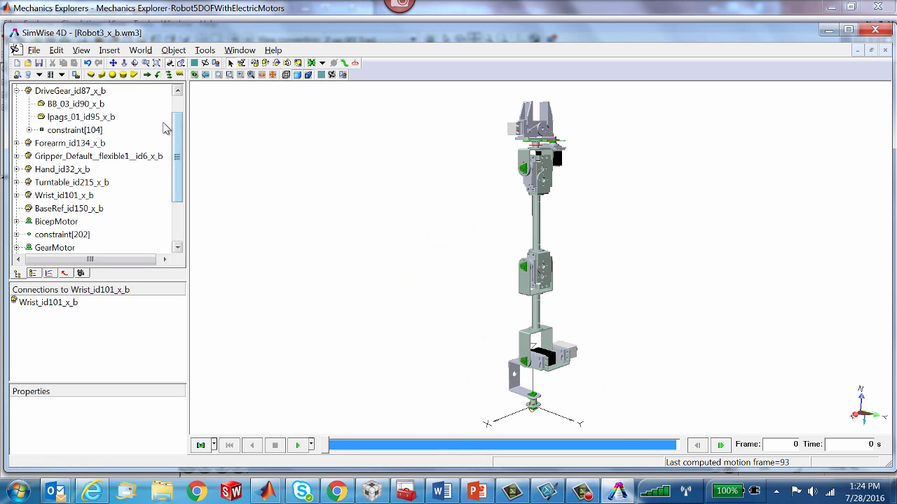
Examine the gripper up close, identifying the GripperLeft, GripperRight and gat3 bodies.
left_click(148, 63)
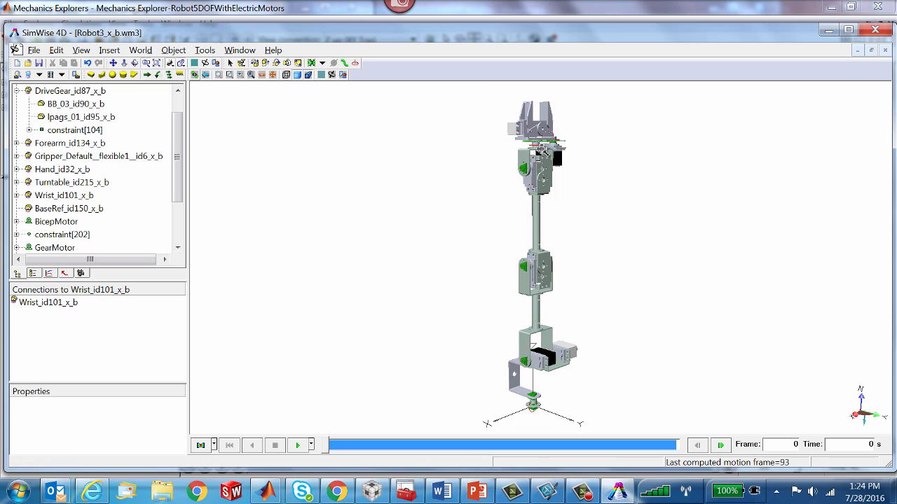
left_click_drag(479, 90, 599, 163)
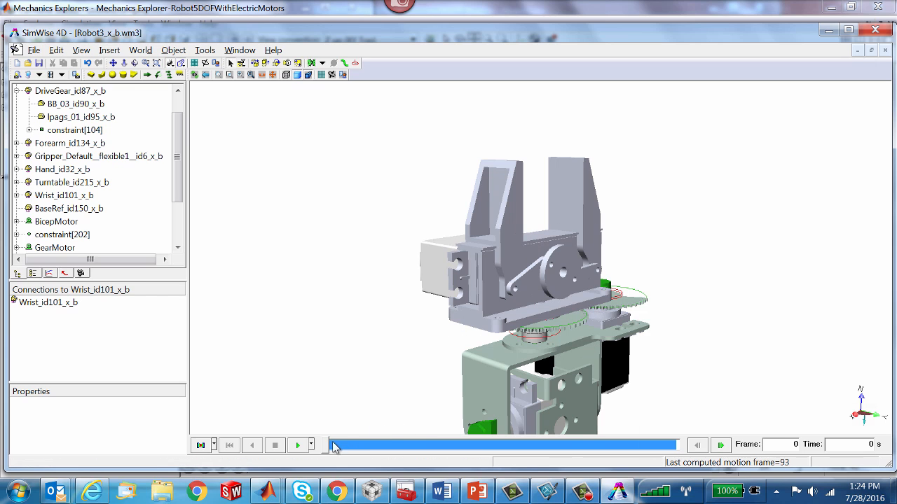
mouse_move(333, 447)
left_mouse_down()
mouse_move(348, 450)
mouse_move(323, 449)
left_mouse_up()
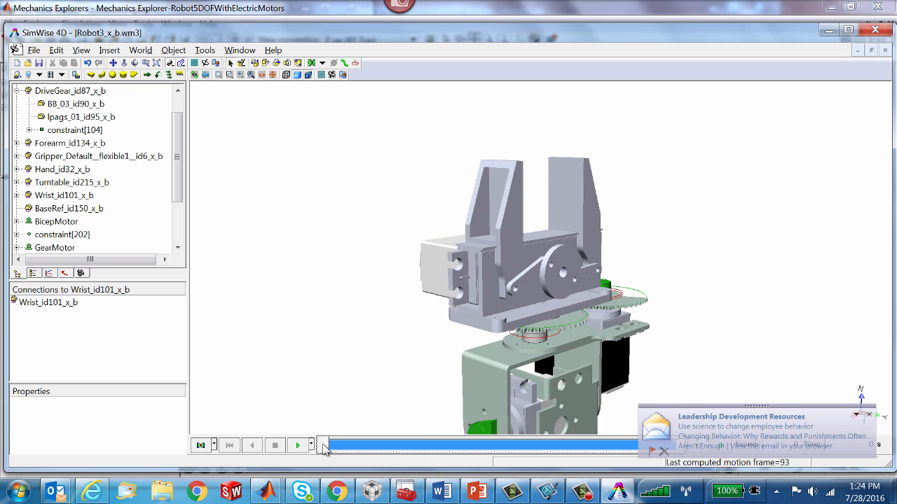
left_click(505, 220)
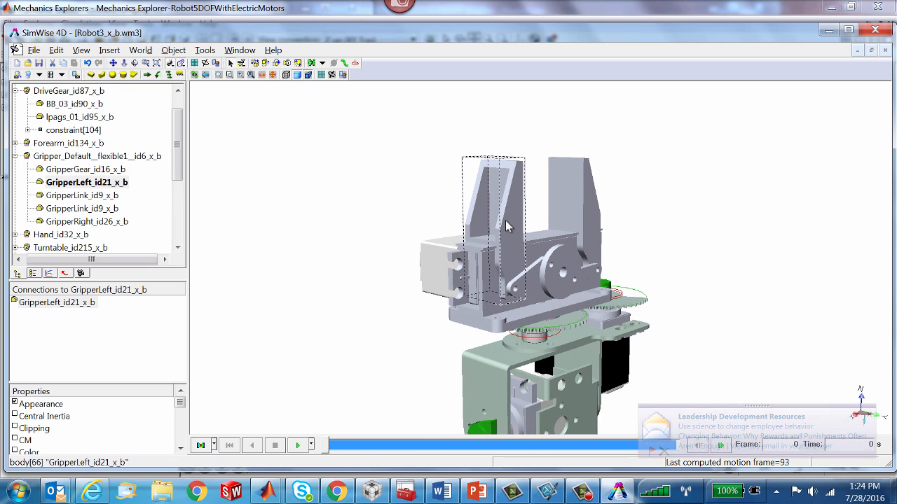
left_click(596, 224)
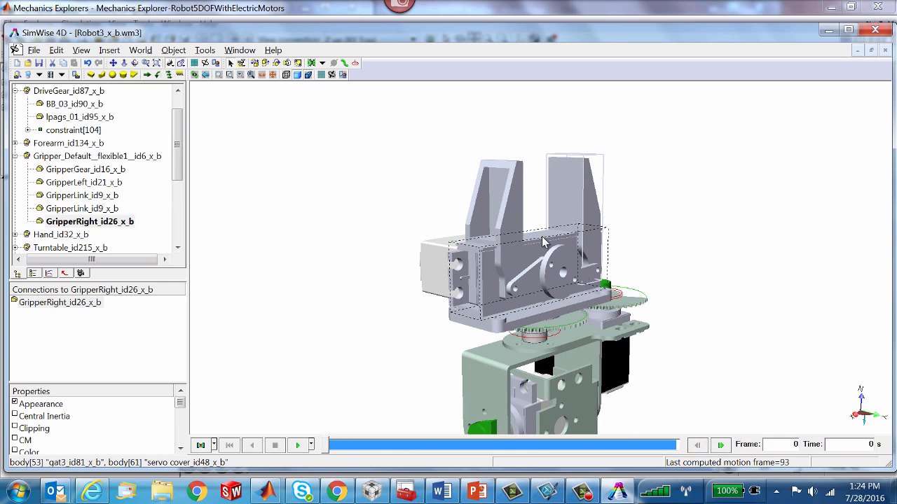
left_click(544, 242)
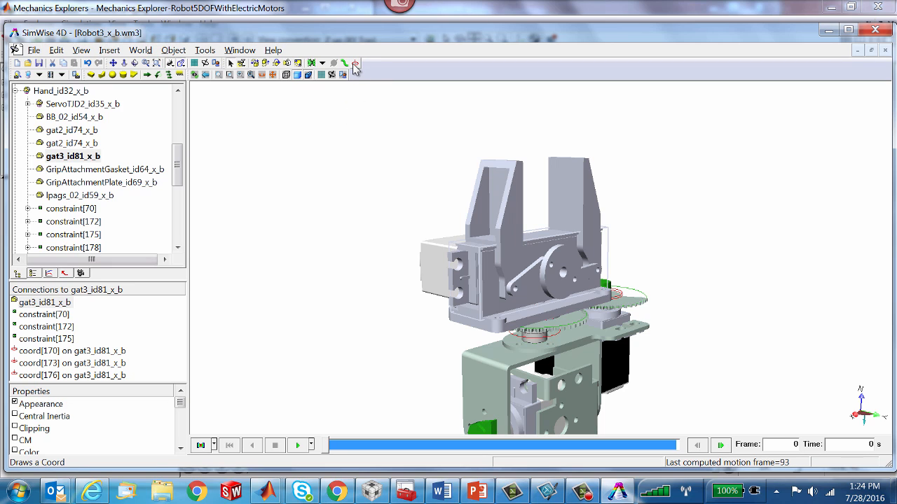
Add a coord on the side face of the GripperLeft_id21_x_b finger and expand that body in the object tree.
left_click(496, 240)
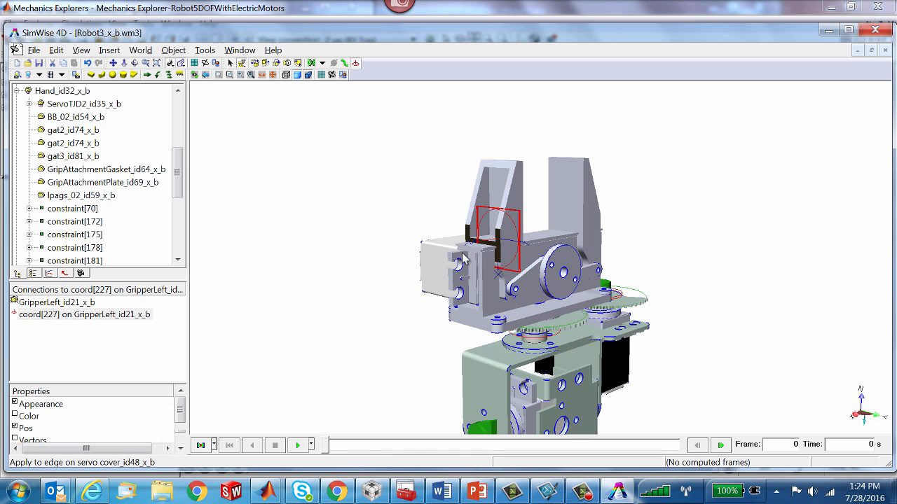
key("Escape")
left_click(496, 245)
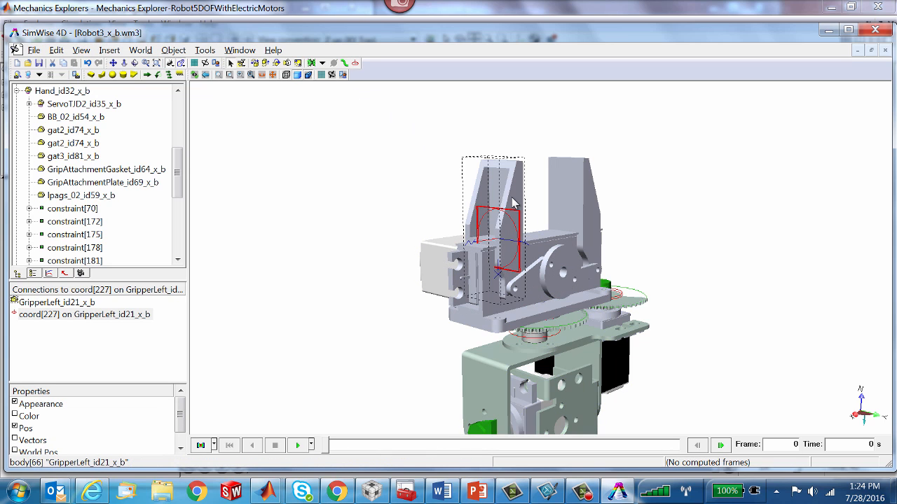
left_click(21, 303)
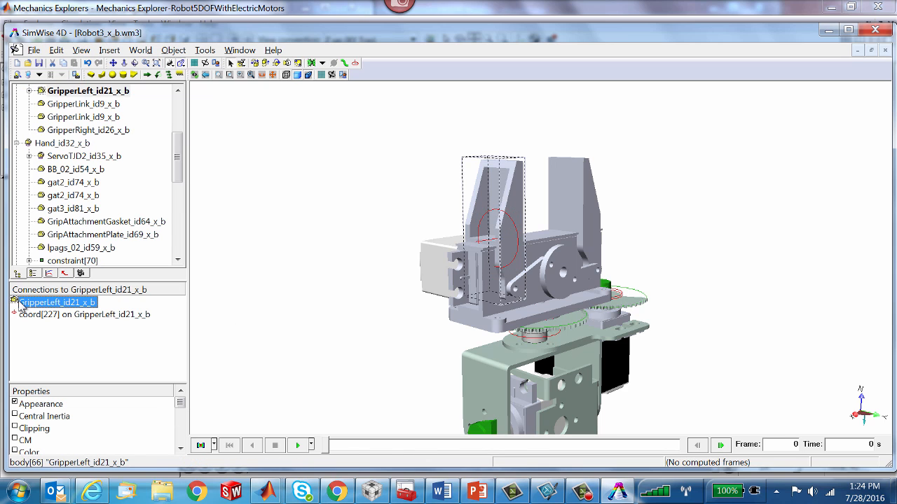
left_click(30, 91)
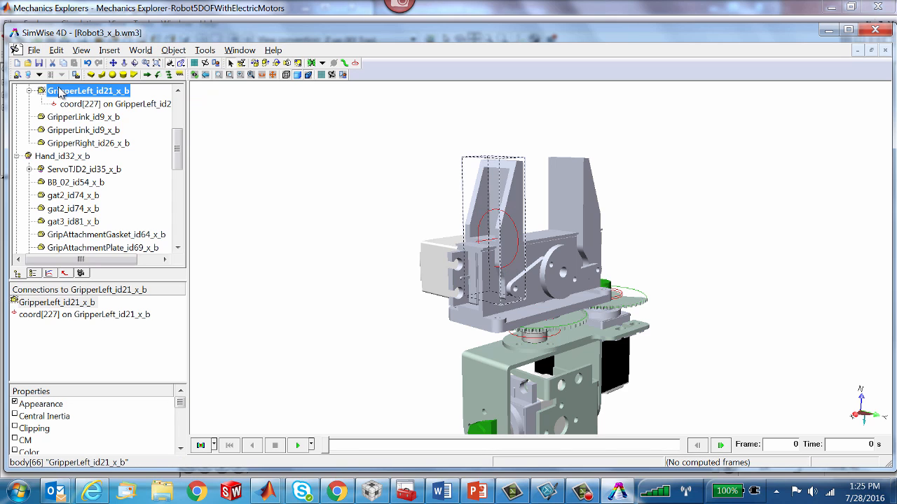
left_click(446, 217)
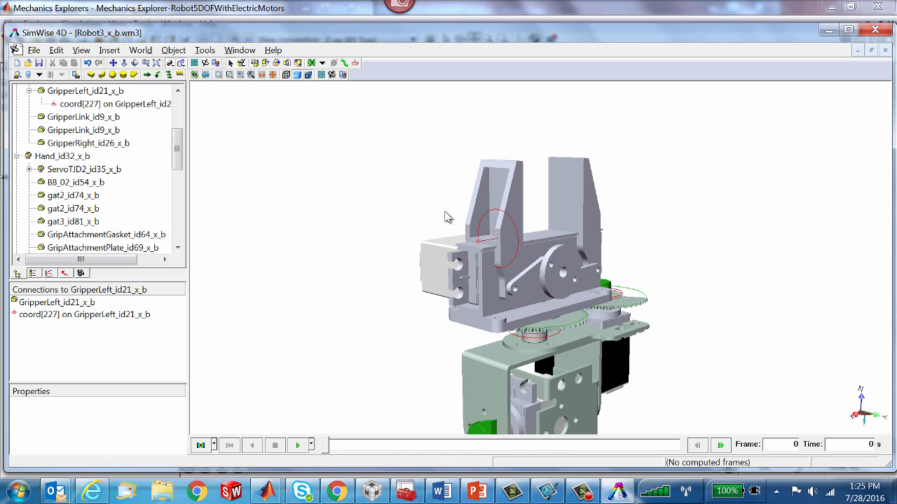
Create a Rigid Joint on Slot between gat3_id81_x_b and the coord on the GripperLeft_id21_x_b finger, joined in place.
left_click(502, 234)
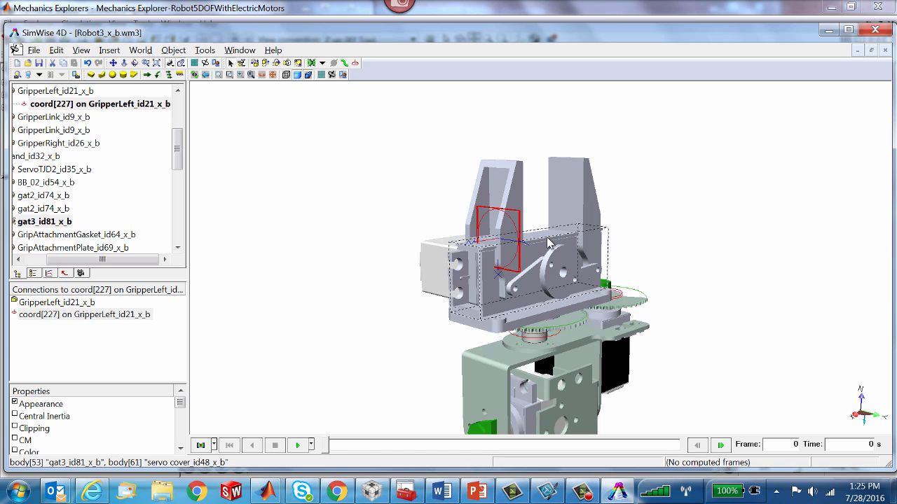
left_click(322, 63)
left_click(330, 77)
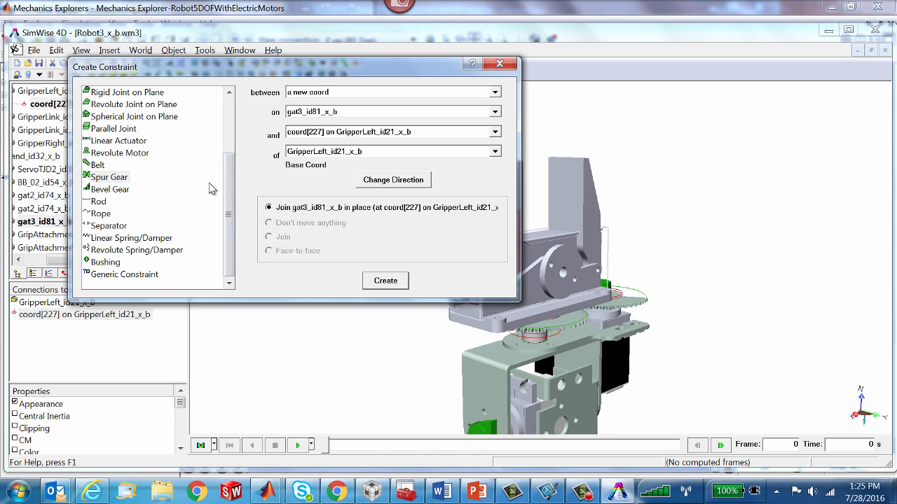
left_click_drag(232, 193, 231, 136)
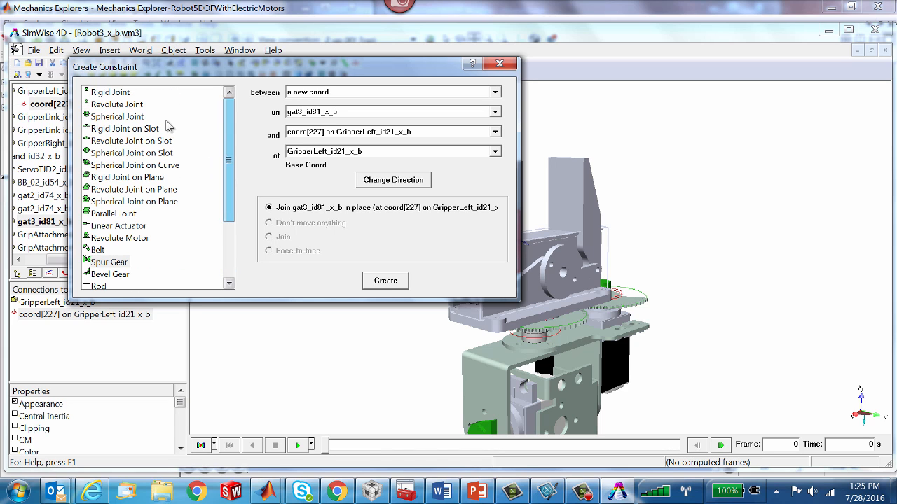
left_click(112, 129)
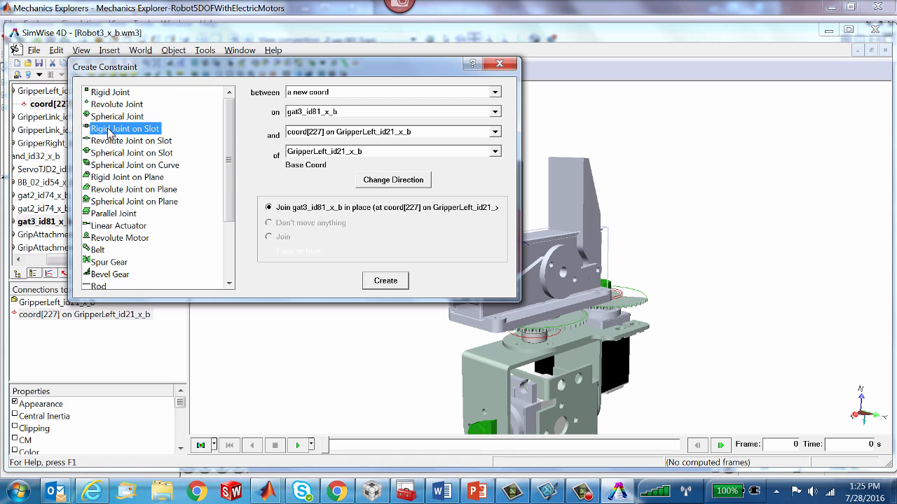
left_click(386, 281)
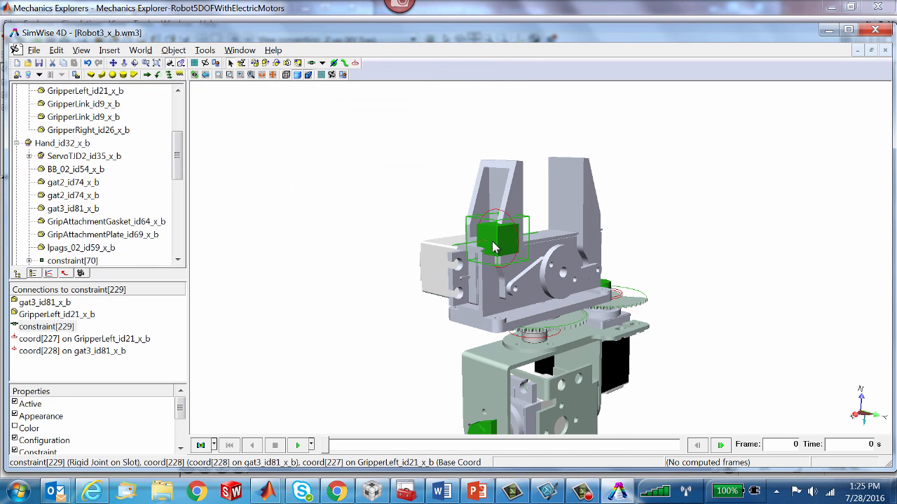
Check the new slot joint by trying to move the GripperLeft finger in the Constraint Navigator, and close the navigator.
left_click(501, 204)
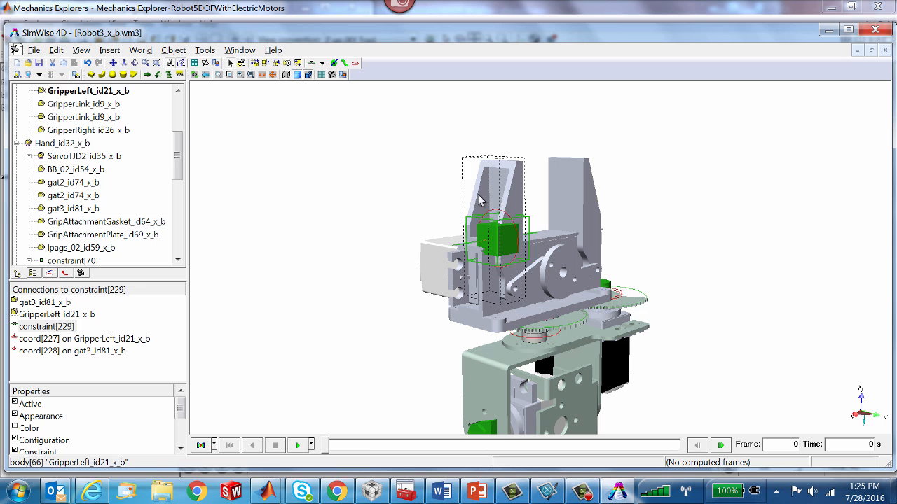
left_click(536, 239)
left_click(501, 258)
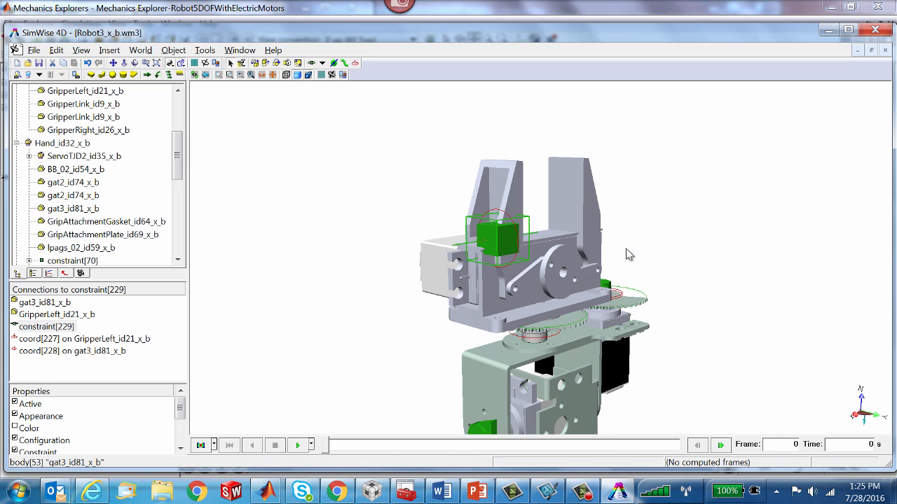
left_click_drag(671, 245, 660, 242)
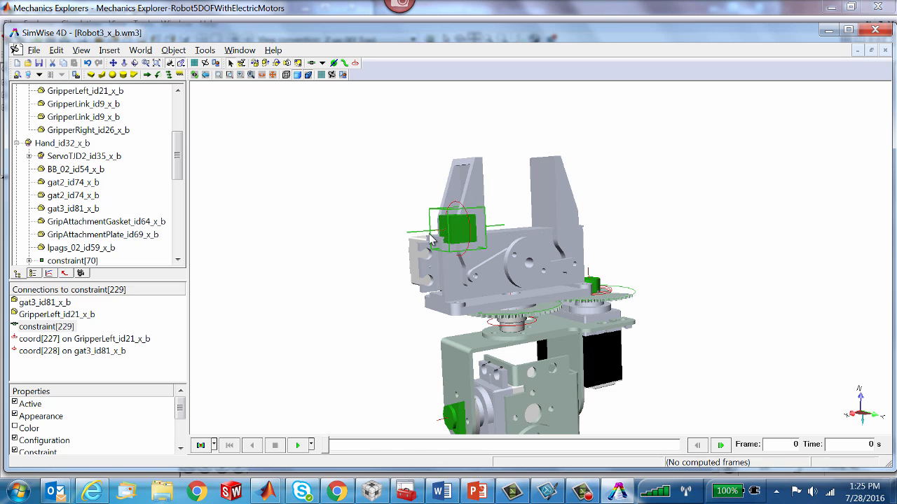
right_click(452, 232)
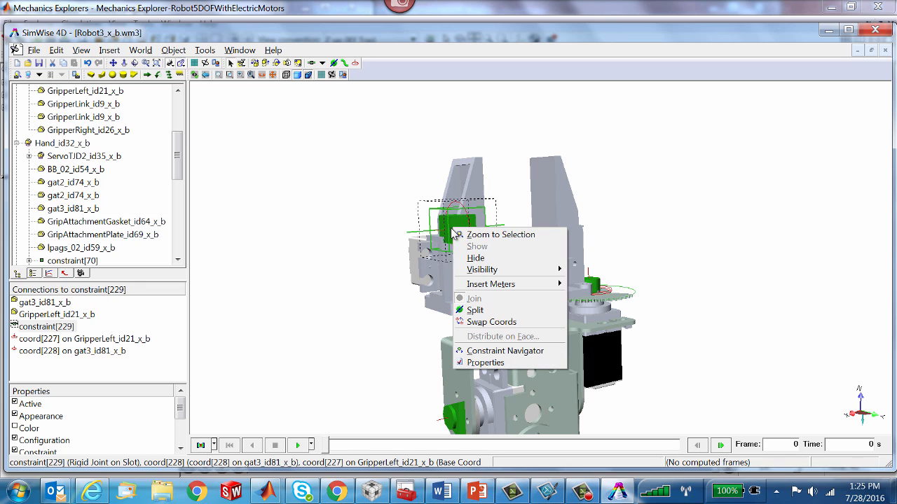
left_click(489, 351)
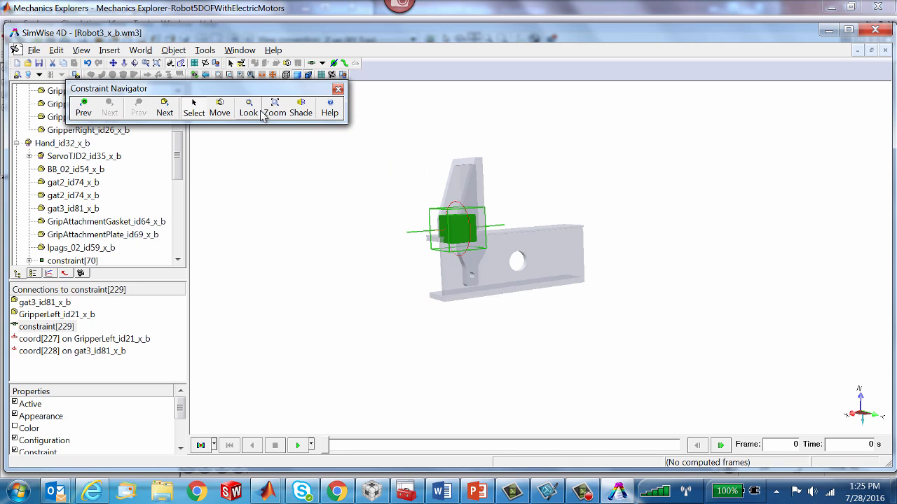
left_click(195, 109)
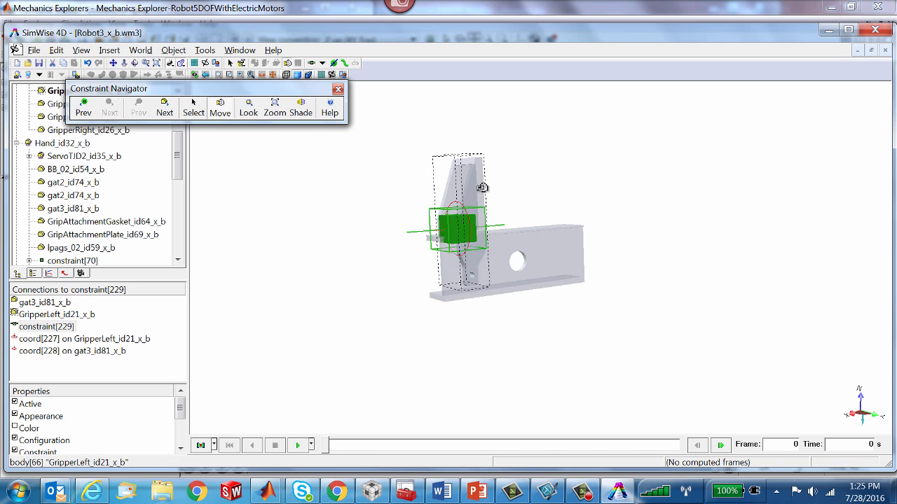
left_click_drag(482, 187, 664, 187)
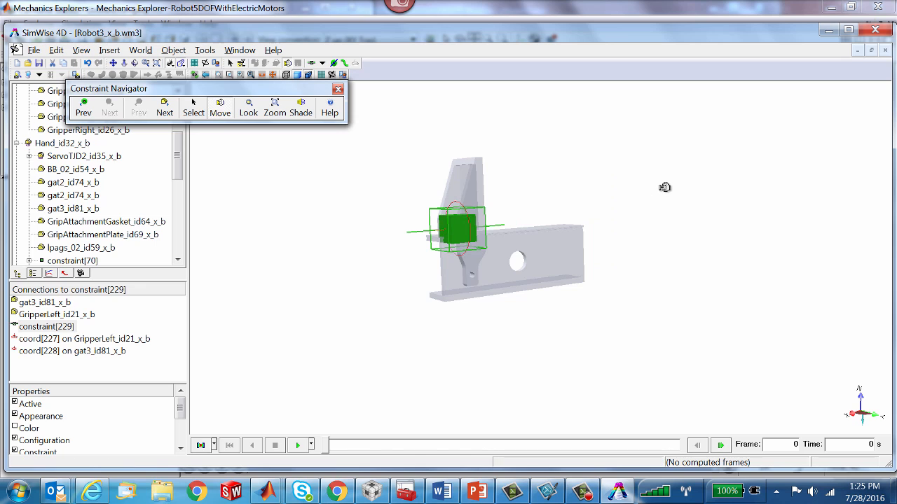
left_click_drag(492, 183, 709, 187)
left_click(338, 91)
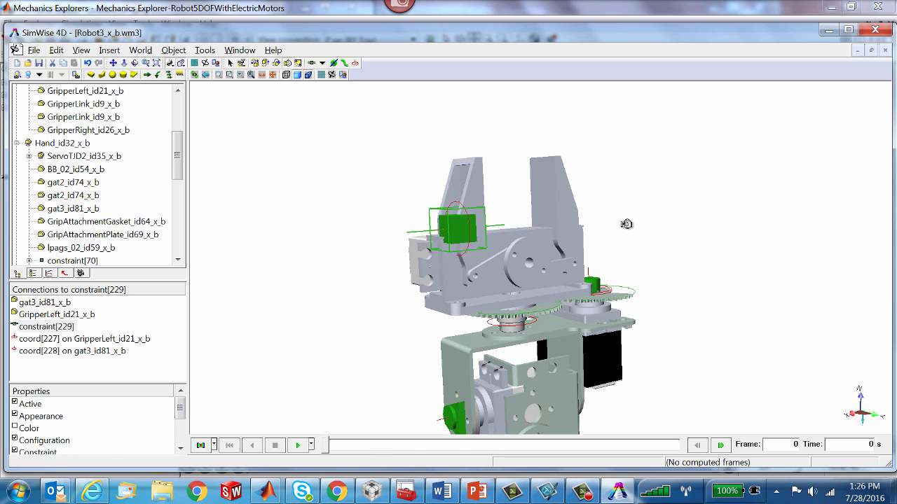
Add a coord on the outer side face of the GripperRight_id26_x_b finger.
left_click(356, 63)
left_click_drag(612, 230, 537, 234)
left_click(536, 234)
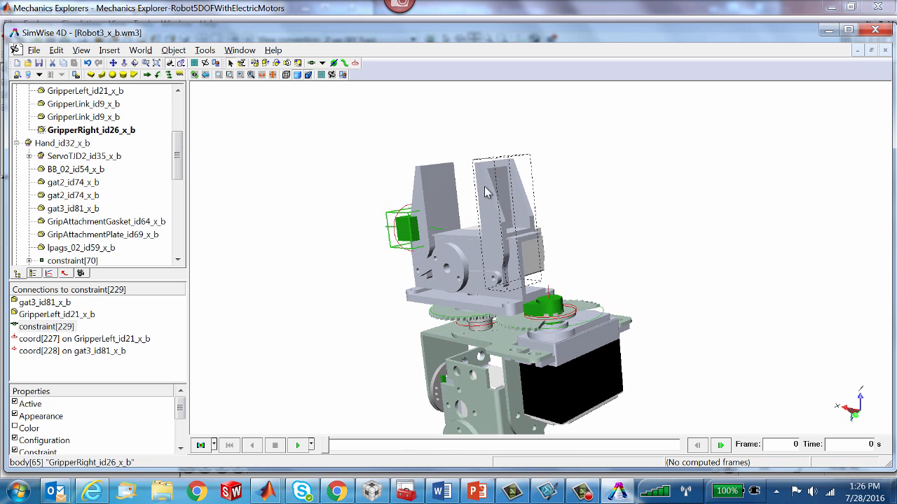
left_click(356, 64)
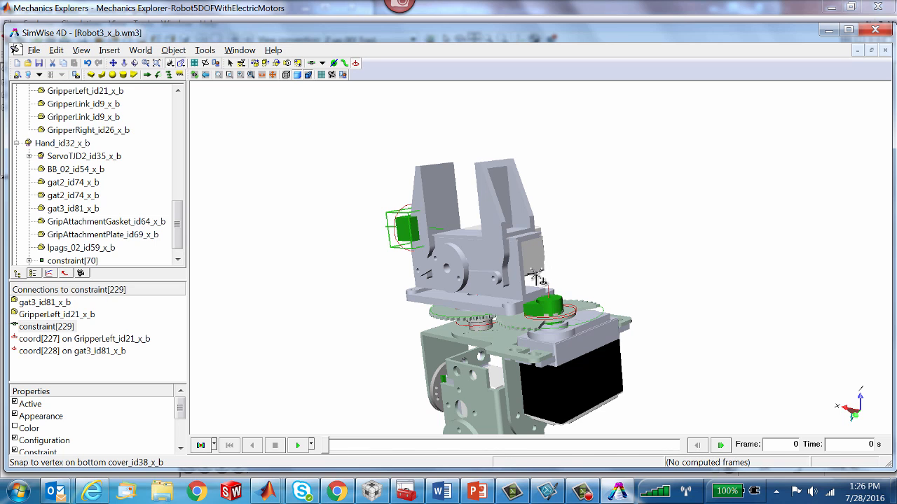
left_click(503, 229)
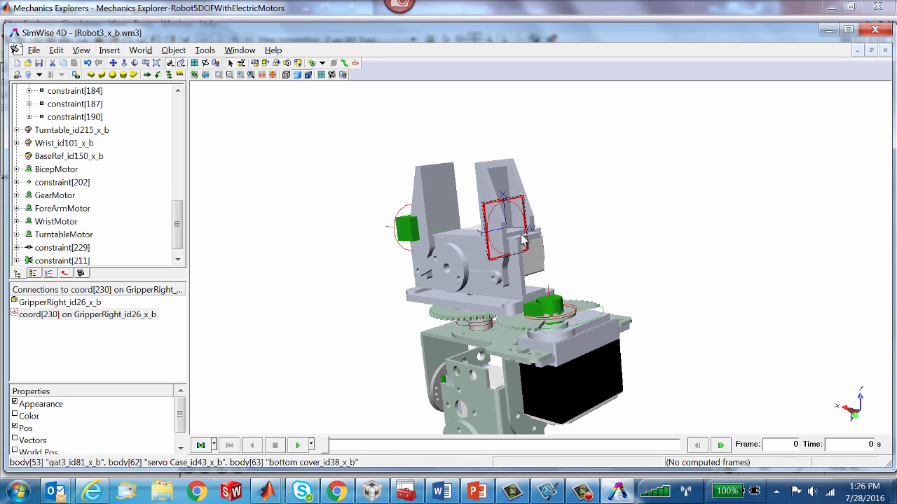
Create a Rigid Joint on Slot between gat3_id81_x_b and the coord on the GripperRight_id26_x_b finger, joined in place.
left_click(520, 288)
right_click(520, 289)
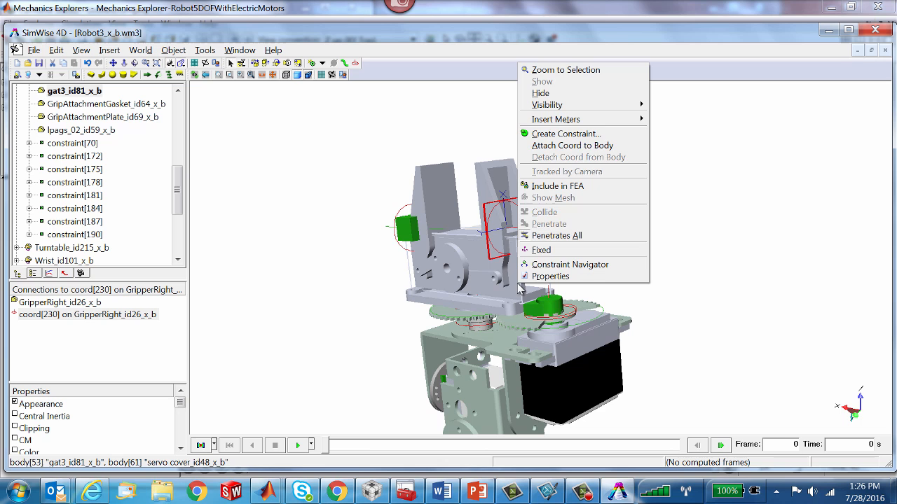
left_click(541, 133)
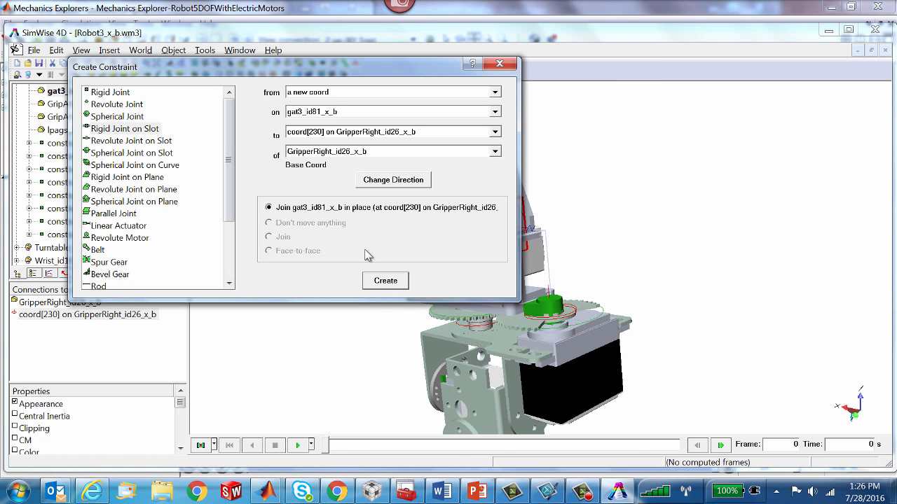
left_click(396, 281)
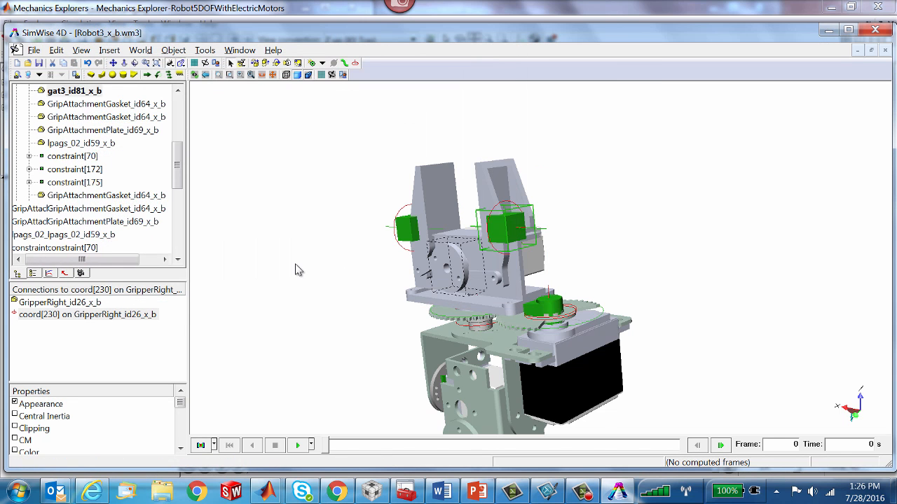
Identify the GripperGear and finger bodies, and add a coord at the centre of GripperGear_id16_x_b.
middle_click_drag(460, 291, 501, 321)
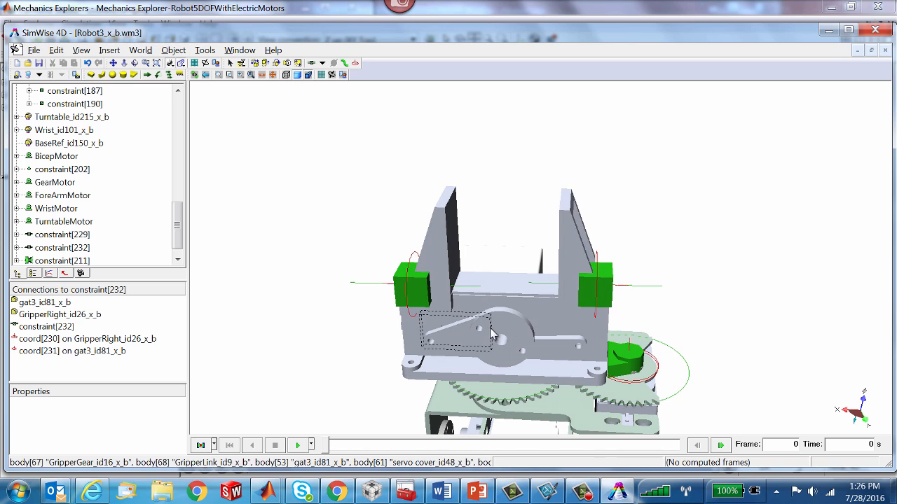
left_click(515, 335)
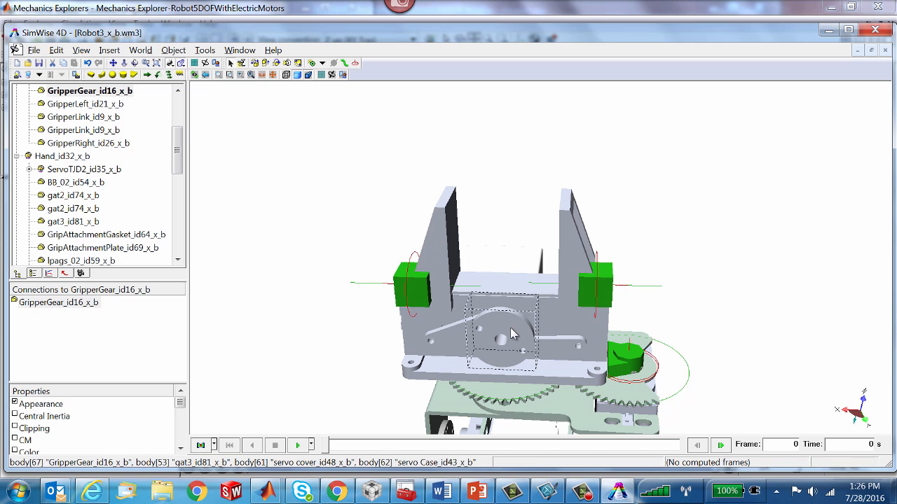
left_click(444, 290)
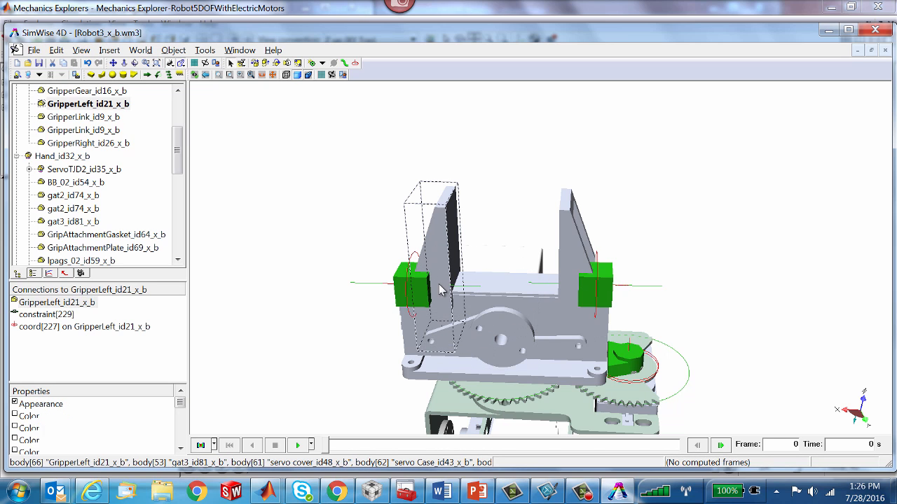
left_click(576, 260)
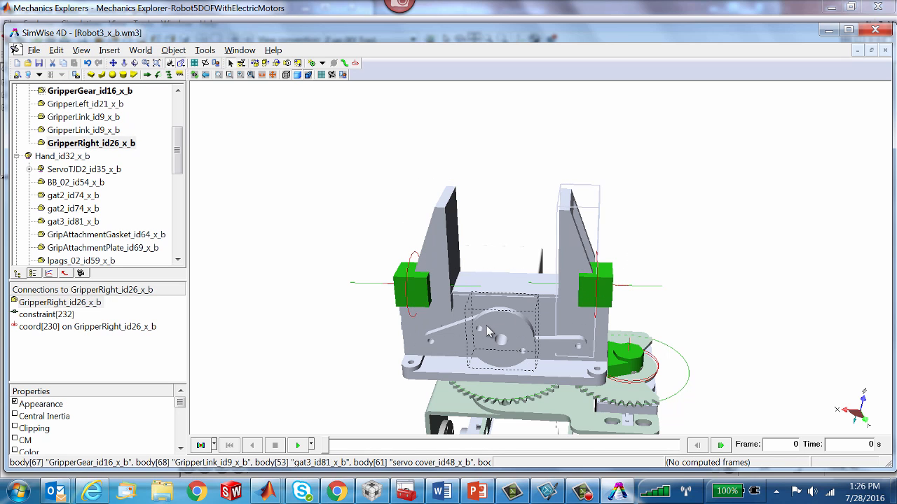
middle_click_drag(490, 243, 484, 224)
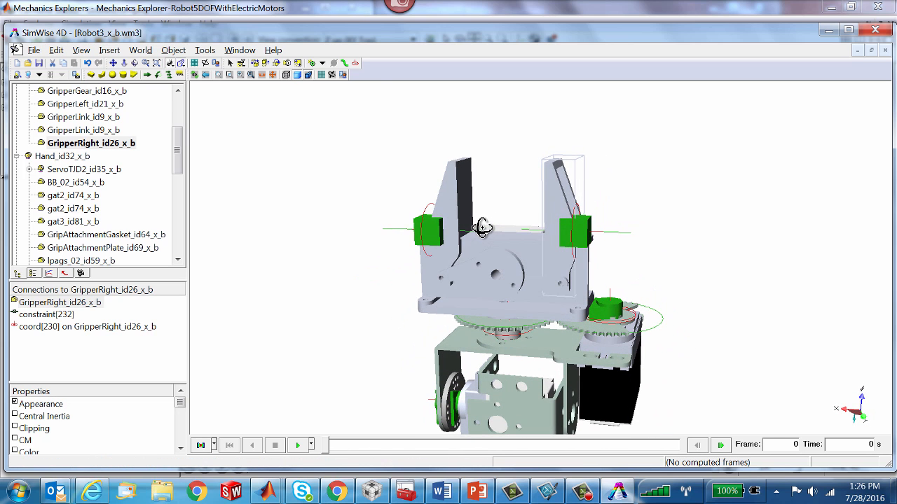
left_click(356, 63)
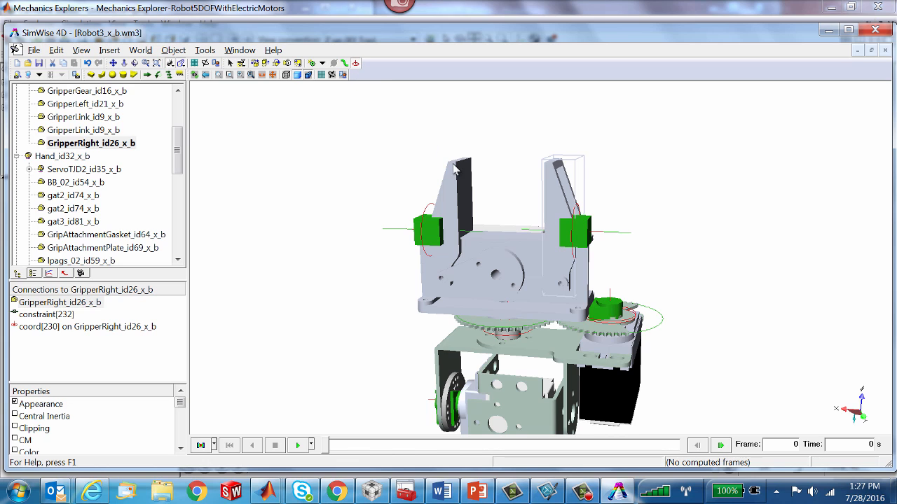
left_click(500, 278)
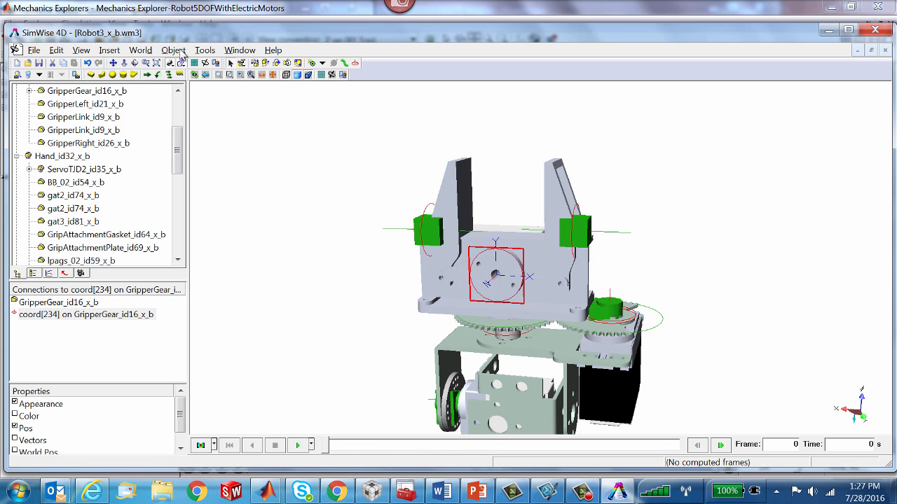
Turn off automatic sizing of constraints and coords in the display settings and set their size to 0.005 m.
left_click(194, 63)
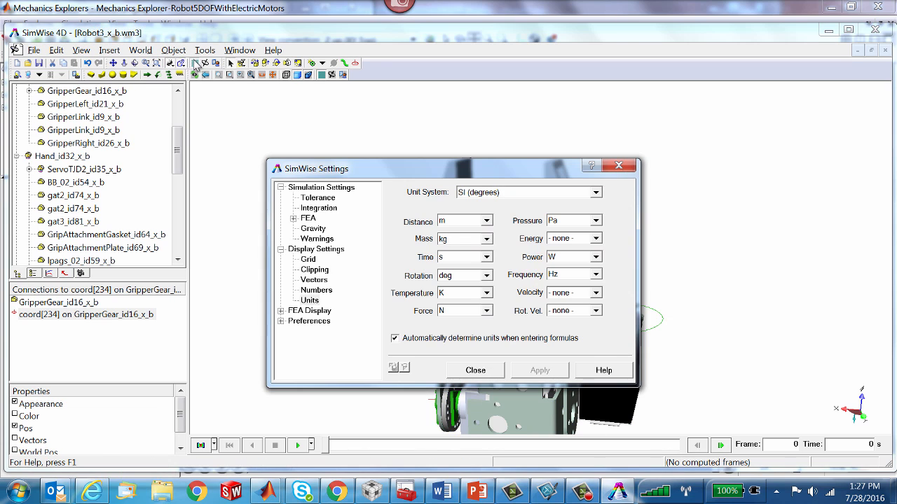
left_click(312, 251)
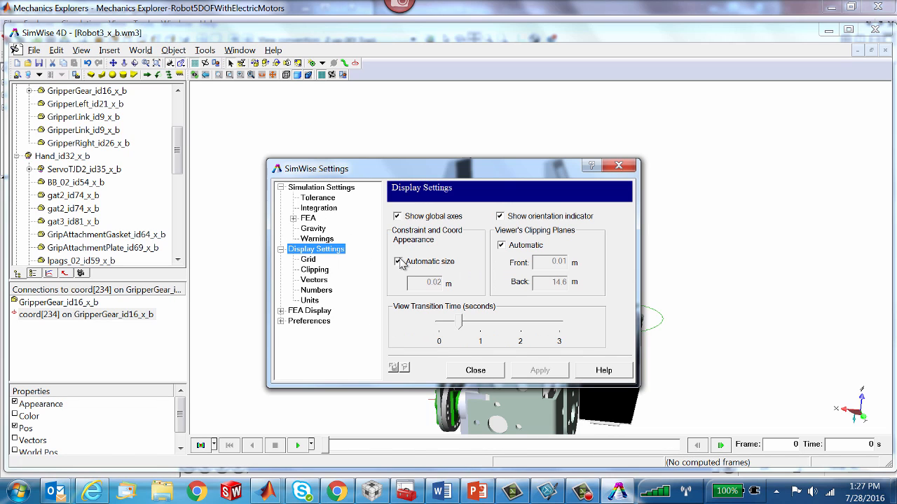
left_click(398, 262)
double_click(431, 283)
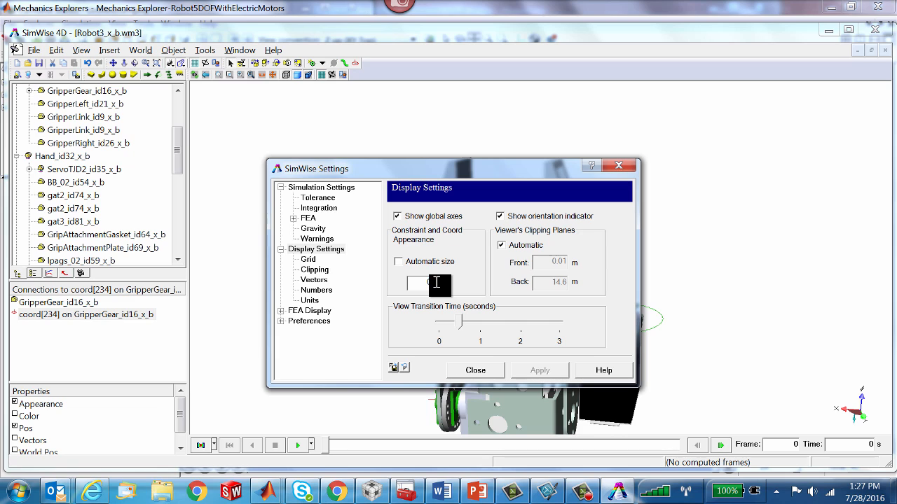
left_click_drag(437, 283, 447, 282)
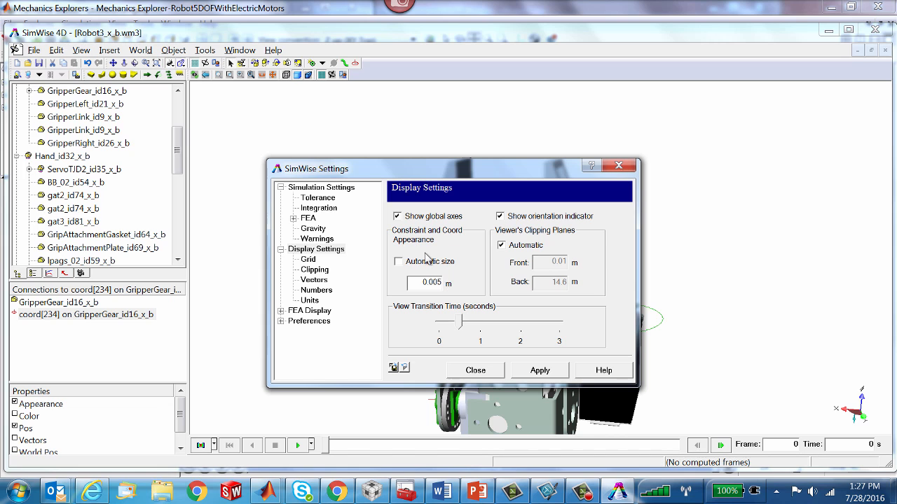
left_click(545, 372)
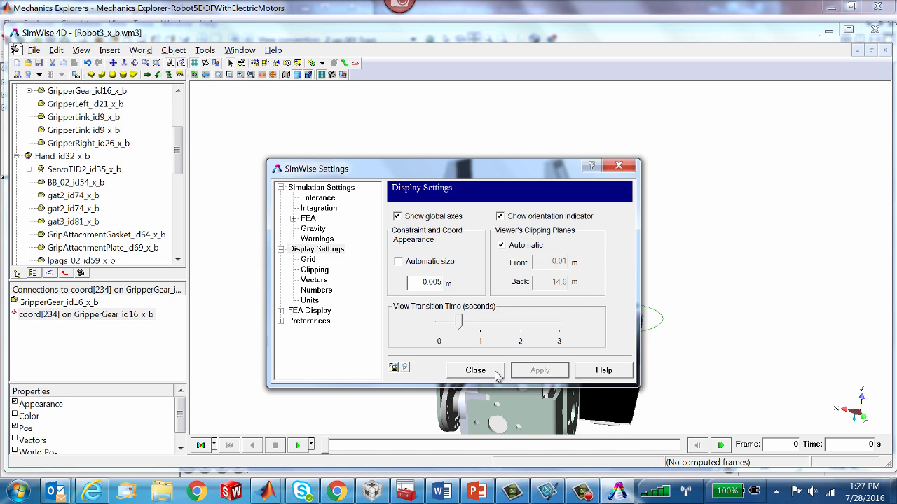
left_click(475, 370)
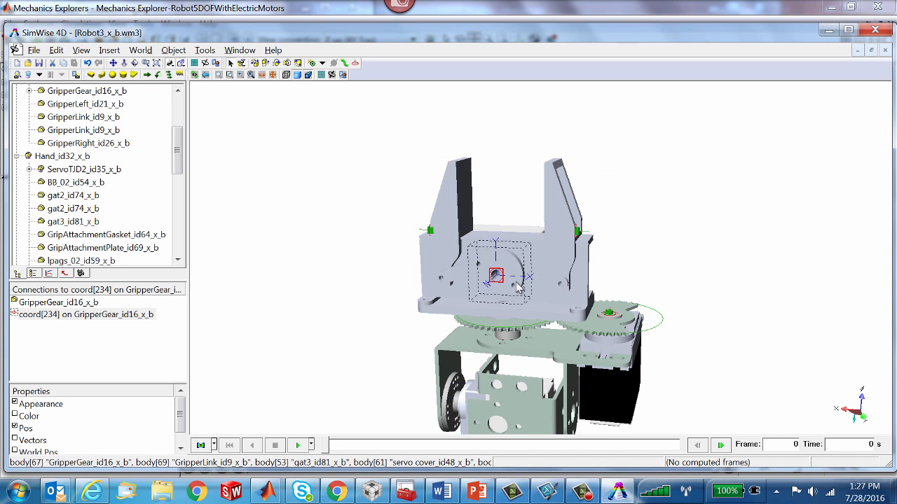
Add coords at the two pin holes of GripperGear_id16_x_b and at the outer end hole of each GripperLink_id9_x_b.
left_click(355, 62)
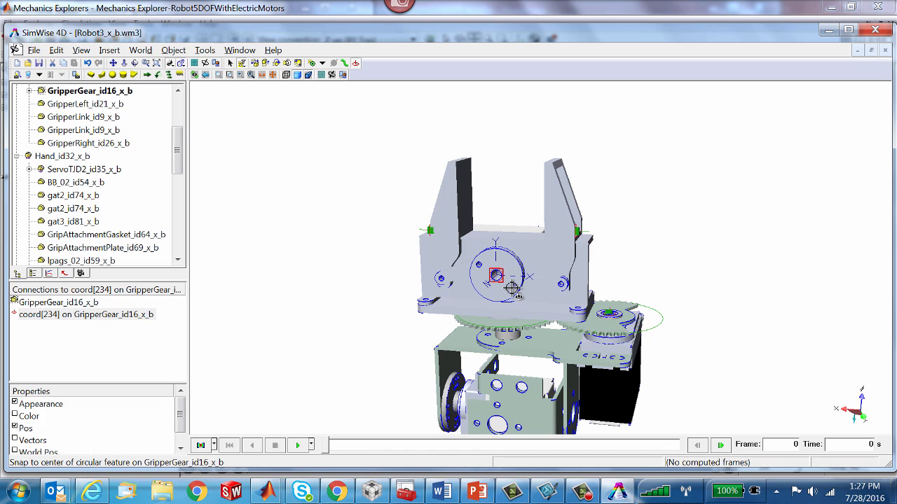
left_click(562, 285)
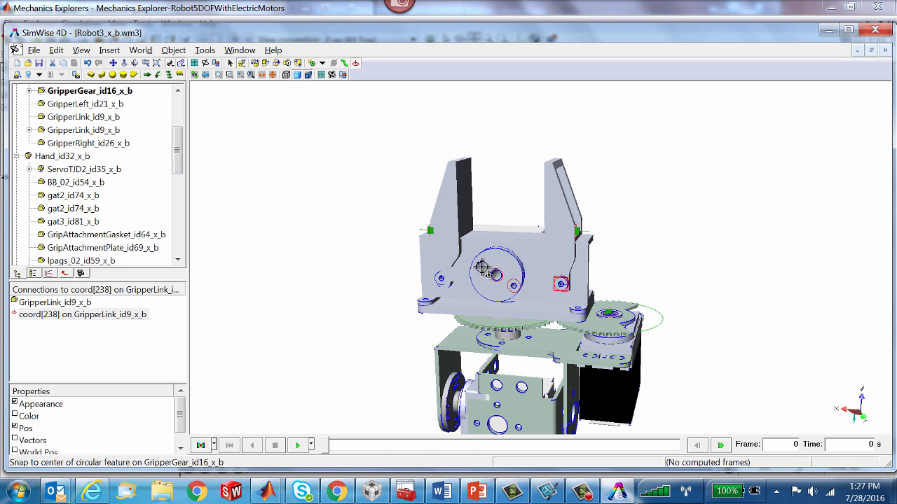
left_click(479, 265)
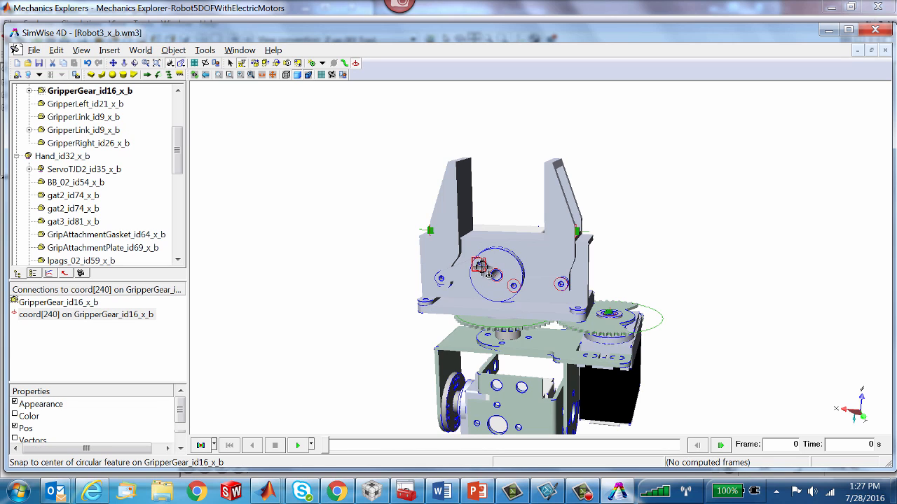
left_click(442, 278)
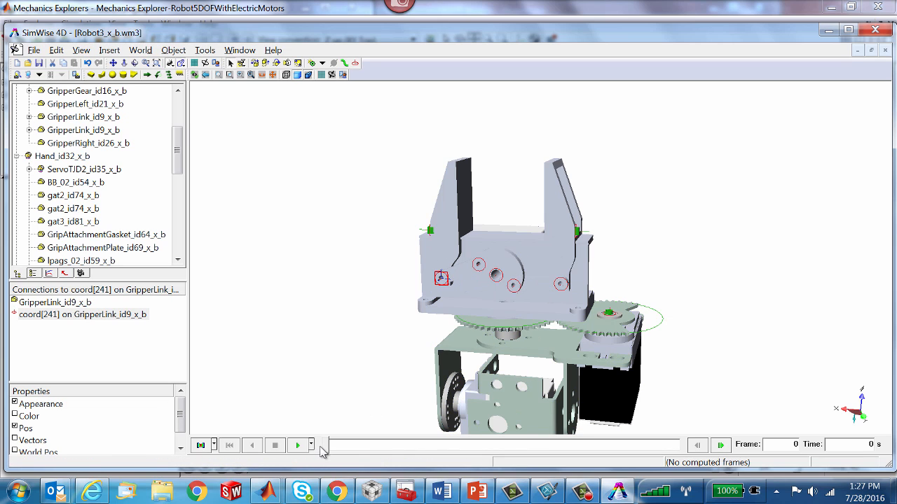
Run the motion simulation and reset it to the first frame.
left_click(297, 445)
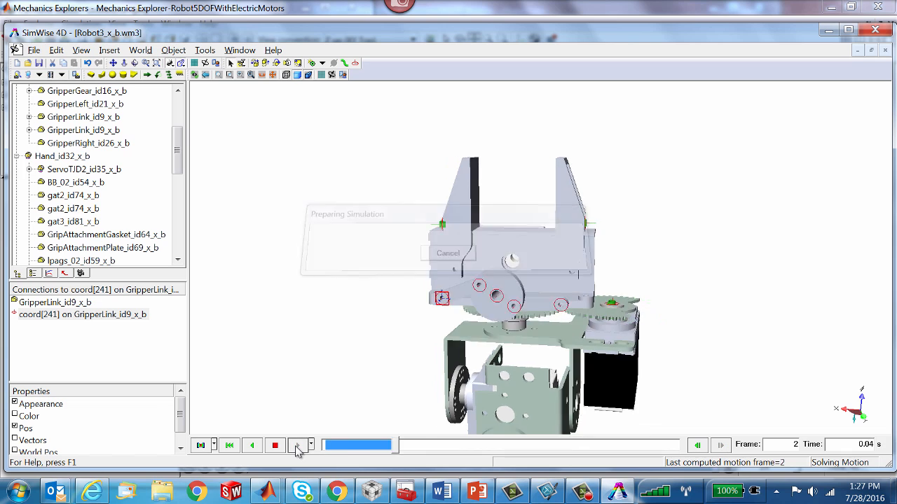
left_click(229, 445)
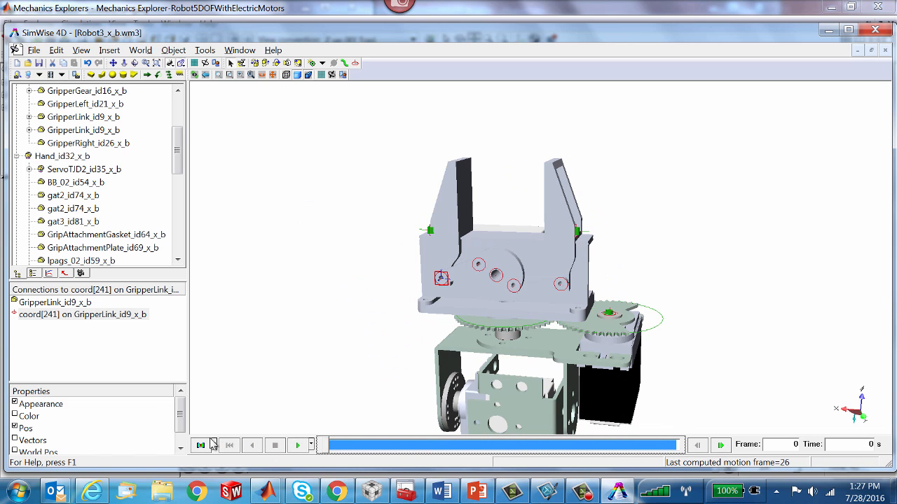
Create a Revolute Motor between gat3_id81_x_b and the centre coord on GripperGear_id16_x_b, joined in place.
left_click(495, 275)
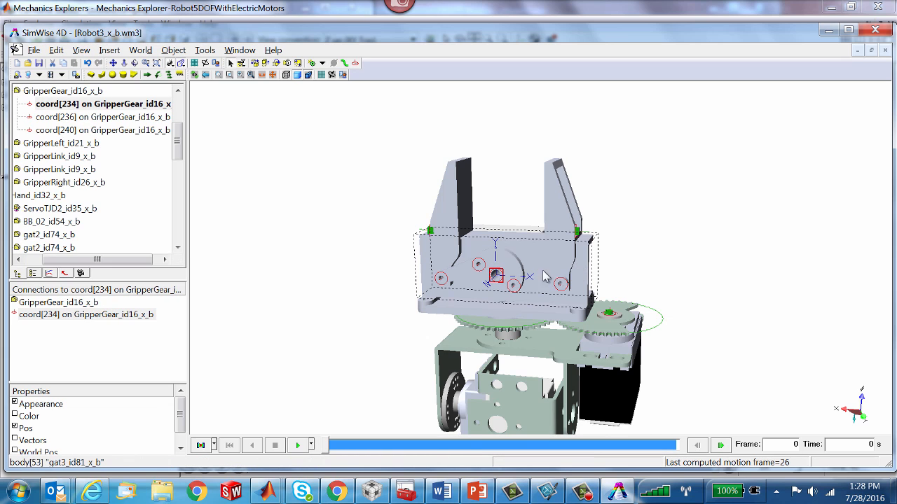
left_click(588, 271)
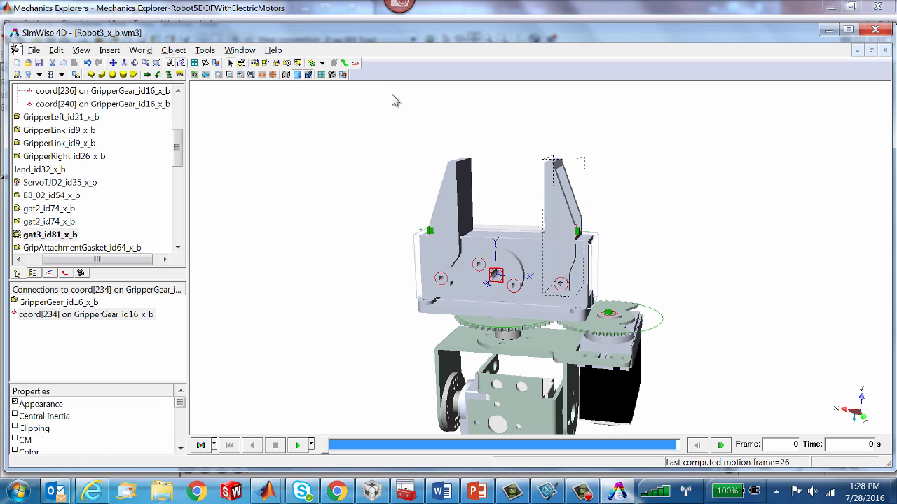
left_click(312, 63)
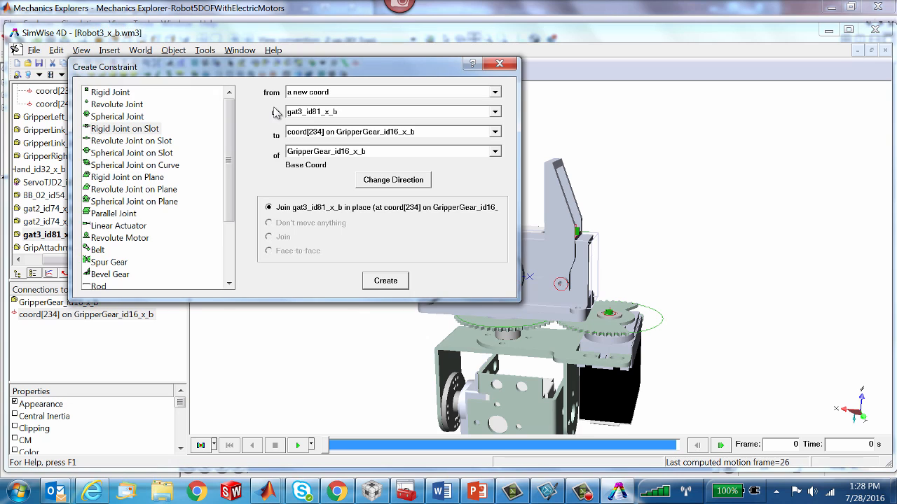
left_click_drag(229, 145, 225, 161)
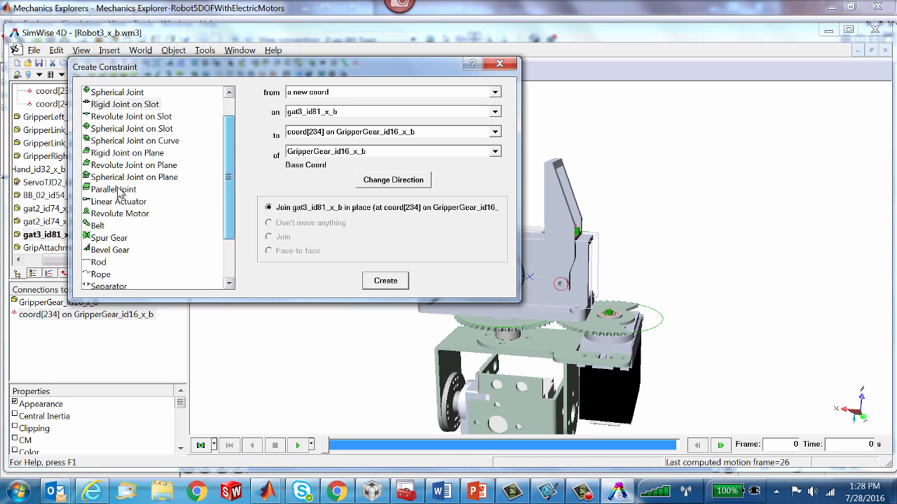
left_click(117, 214)
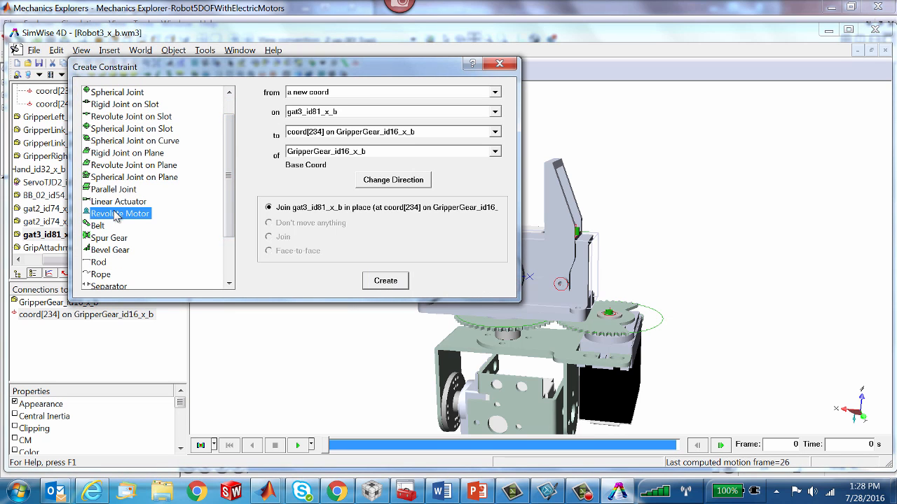
left_click(382, 281)
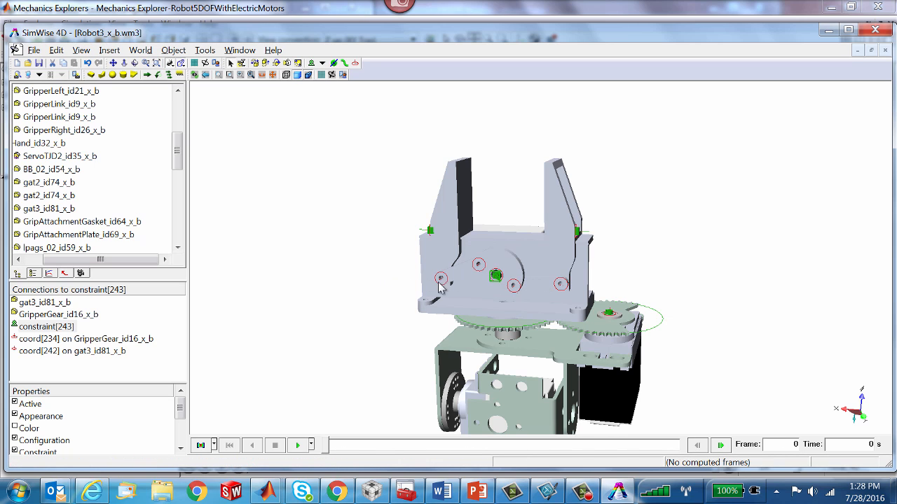
Create a Revolute Joint between the GripperRight-side GripperLink_id9_x_b and its pin-hole coord on GripperGear_id16_x_b, joined in place.
left_click(513, 286)
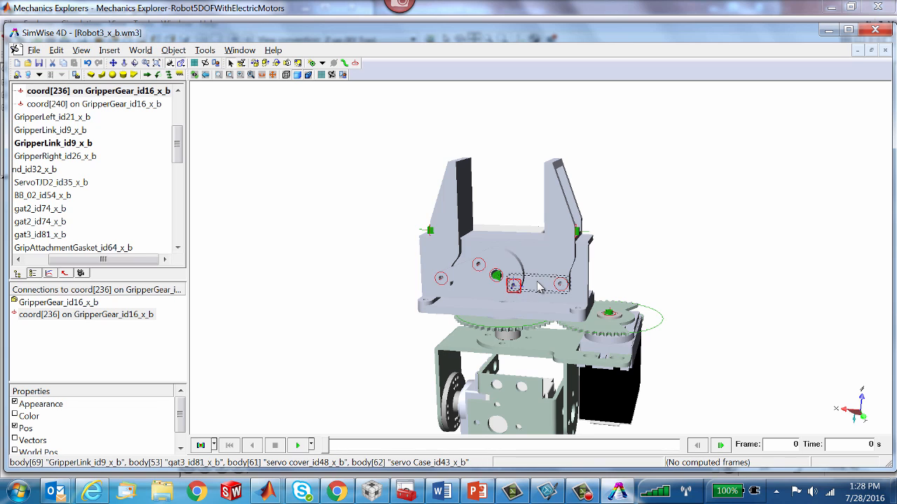
right_click(538, 287)
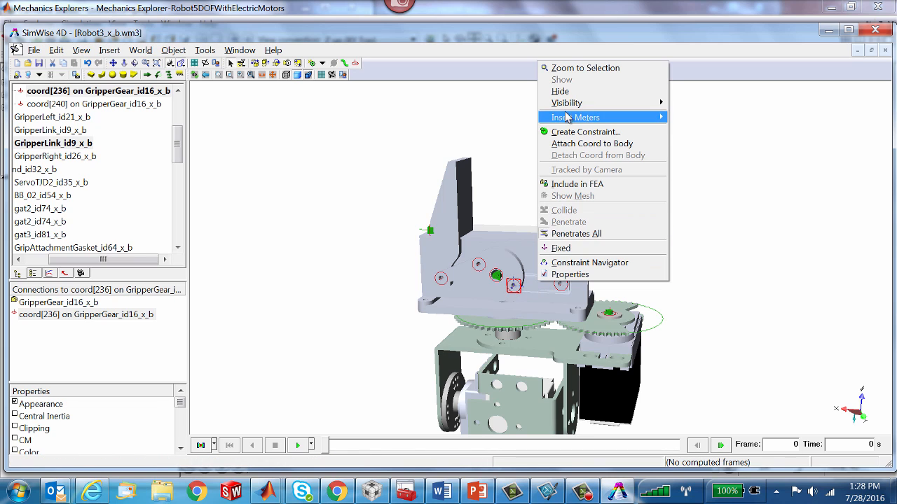
left_click(567, 133)
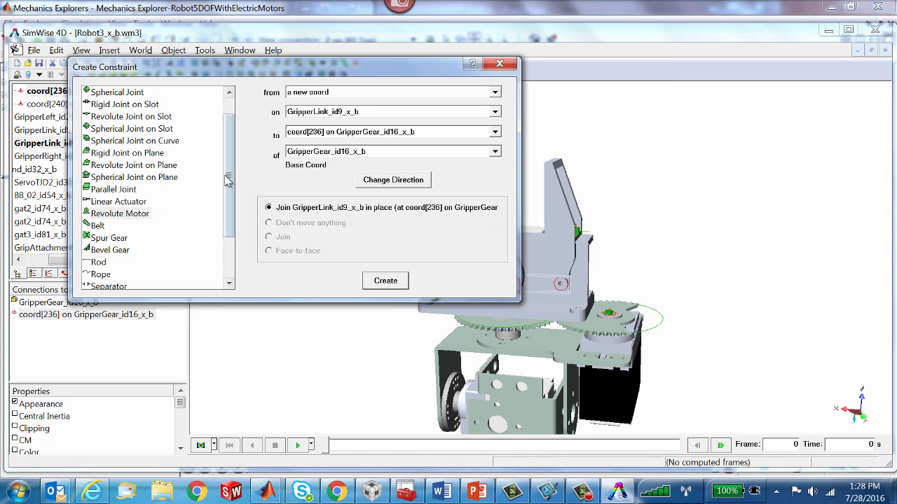
left_click_drag(229, 178, 231, 160)
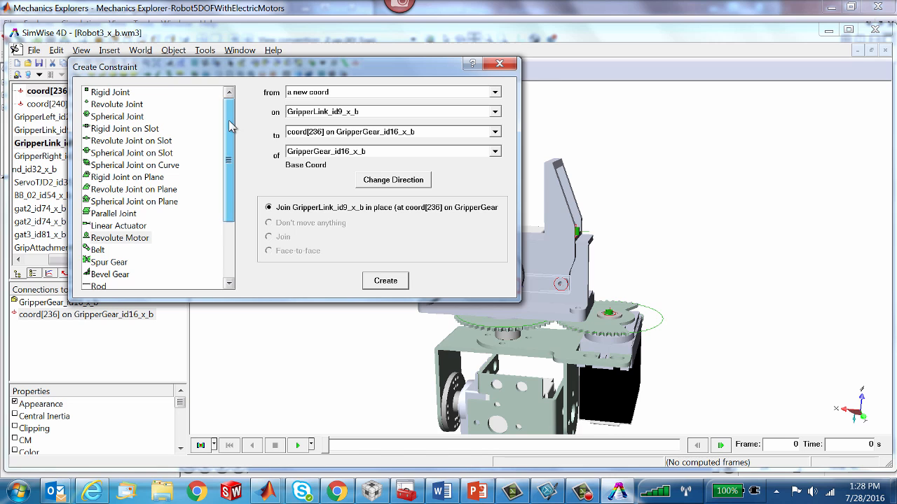
left_click(127, 107)
left_click(408, 284)
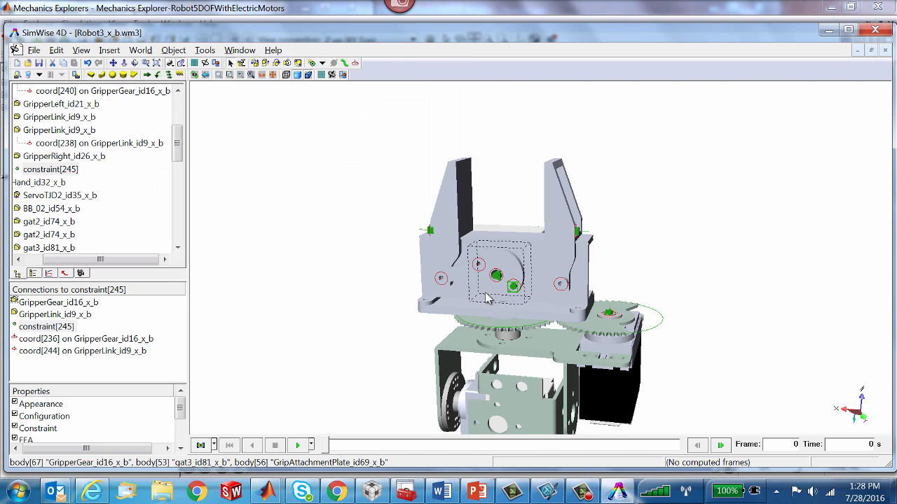
Create a Revolute Joint between the GripperLeft-side GripperLink_id9_x_b and the other pin-hole coord on GripperGear_id16_x_b, joined in place.
left_click(476, 267)
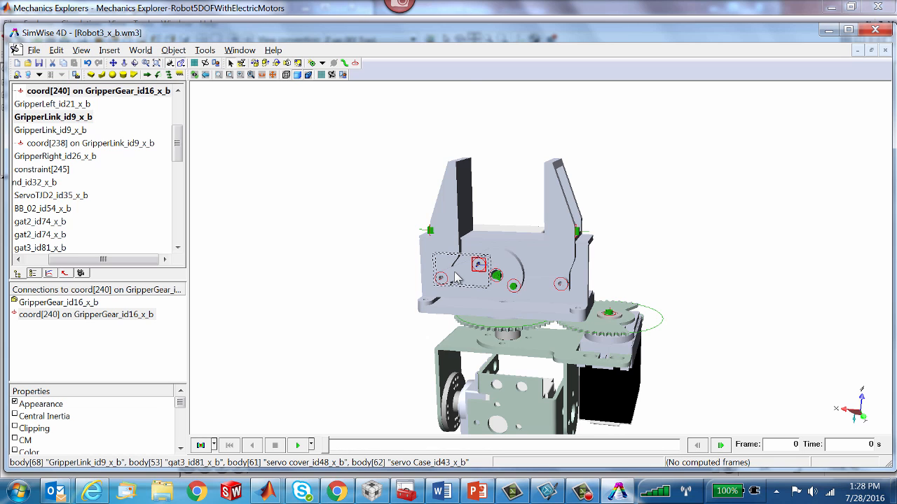
right_click(455, 278)
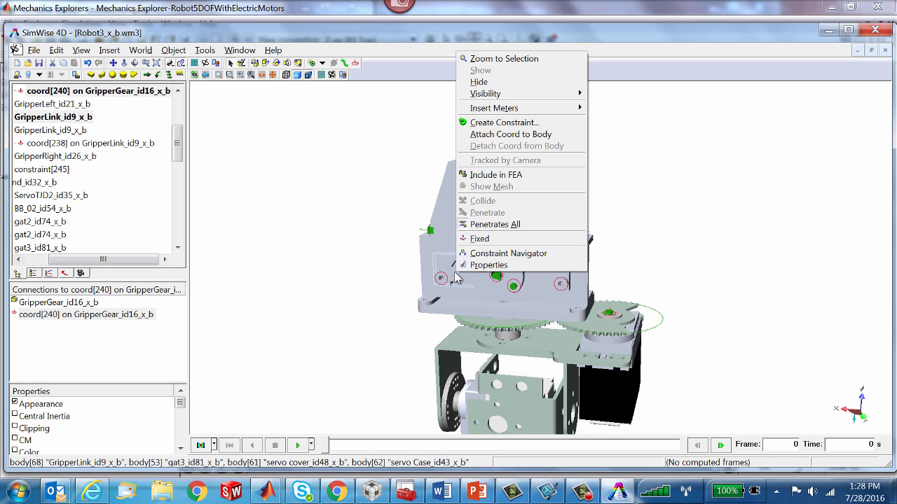
left_click(497, 125)
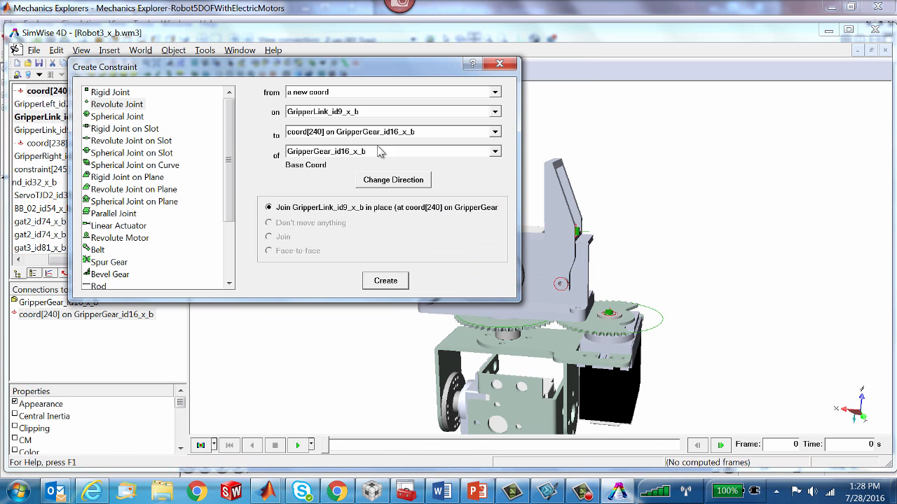
left_click(385, 281)
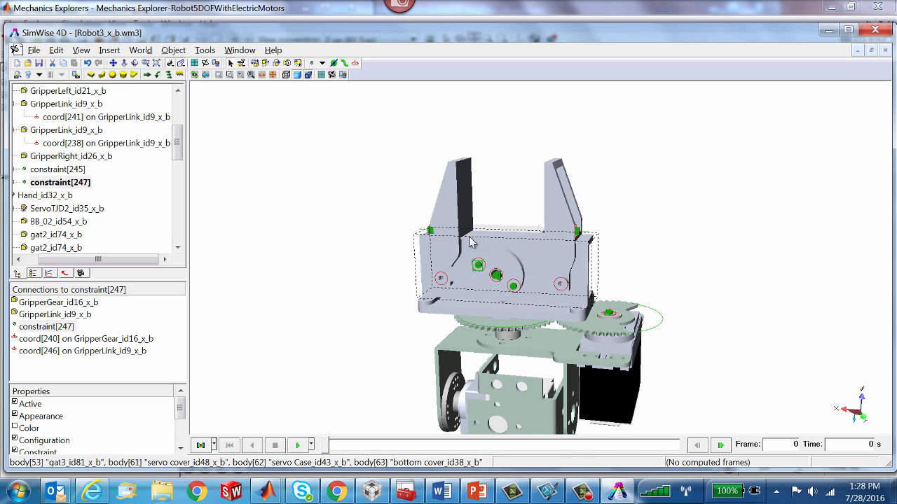
left_click(452, 207)
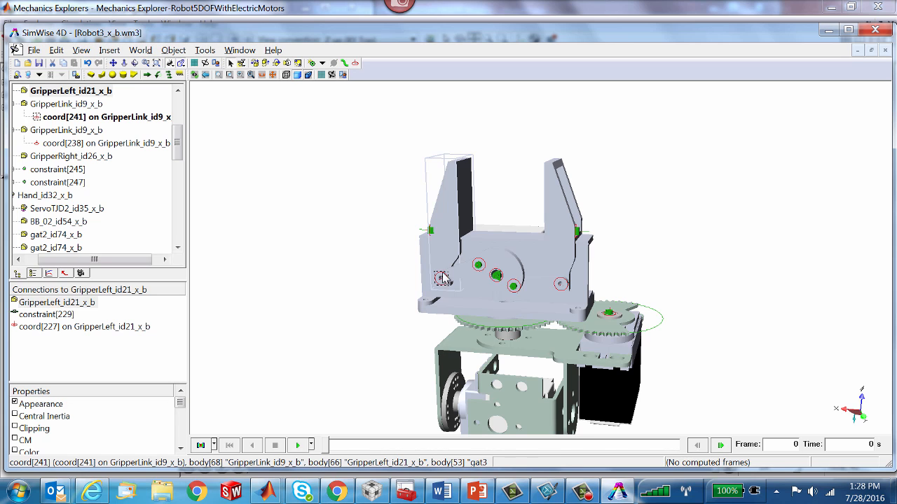
left_click(500, 268)
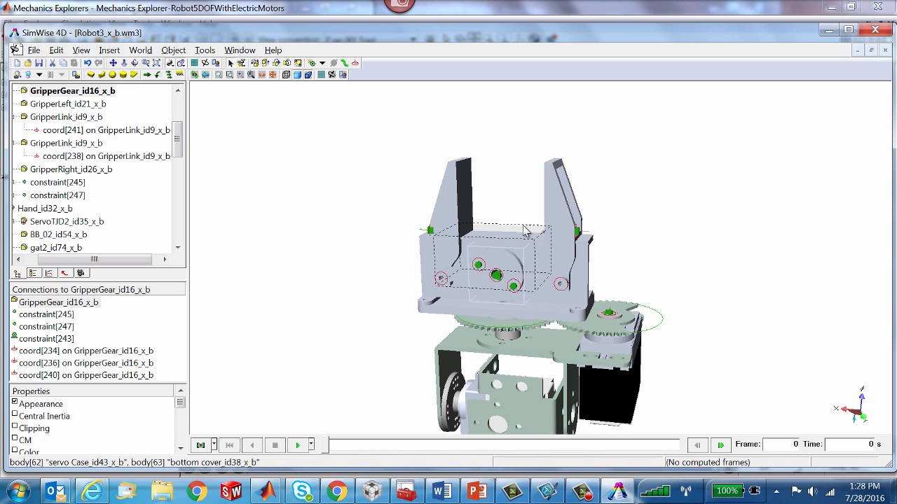
left_click(442, 242)
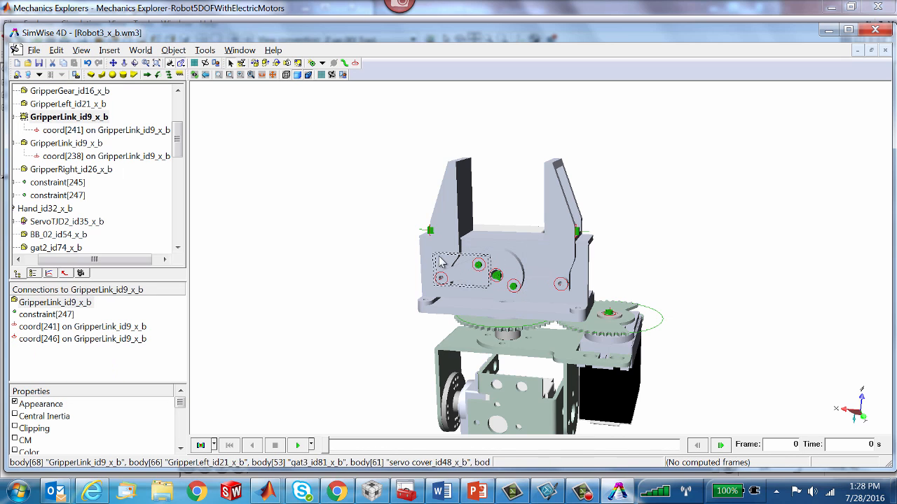
left_click(483, 236)
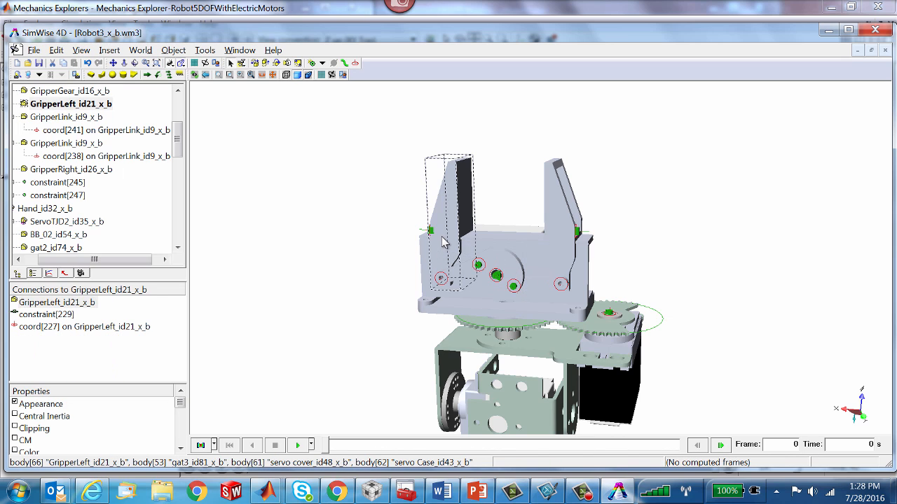
left_click(488, 234)
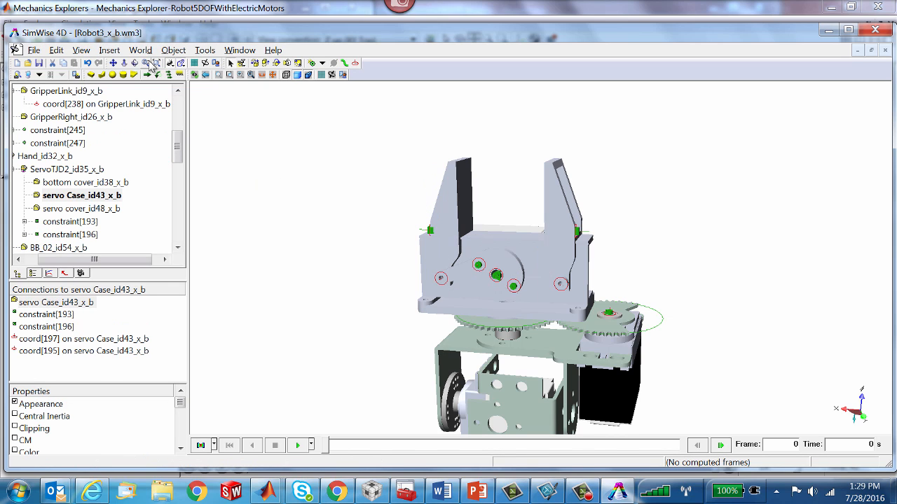
Create a Spherical Joint on Slot between GripperLeft_id21_x_b and the outer-end coord on its GripperLink_id9_x_b, joined in place.
left_click(151, 64)
left_click_drag(400, 247, 465, 309)
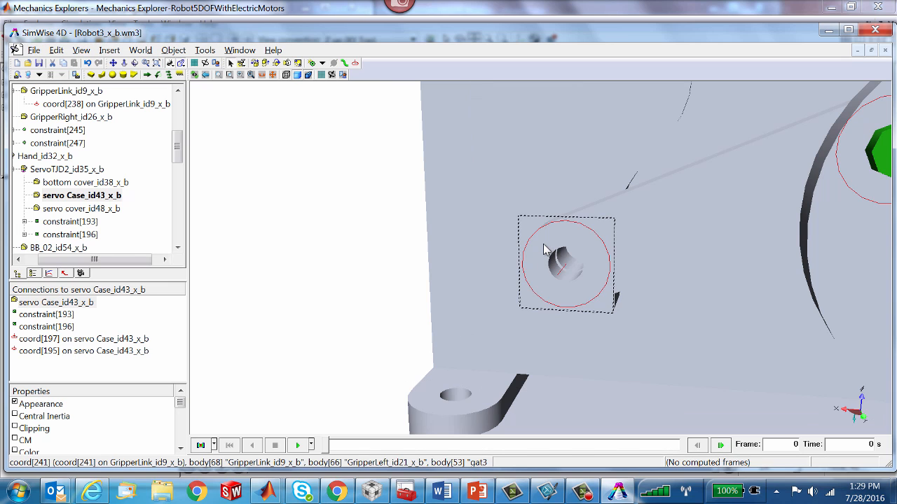
left_click(541, 248)
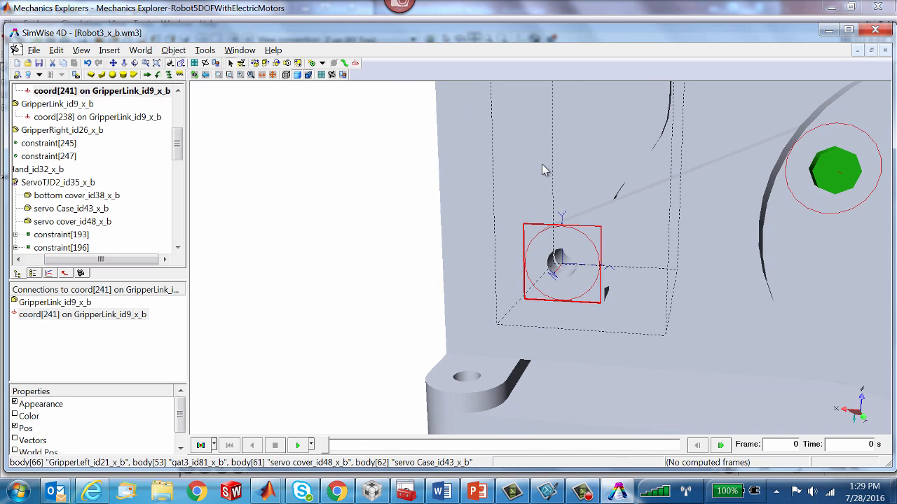
scroll(542, 166, "down", 2)
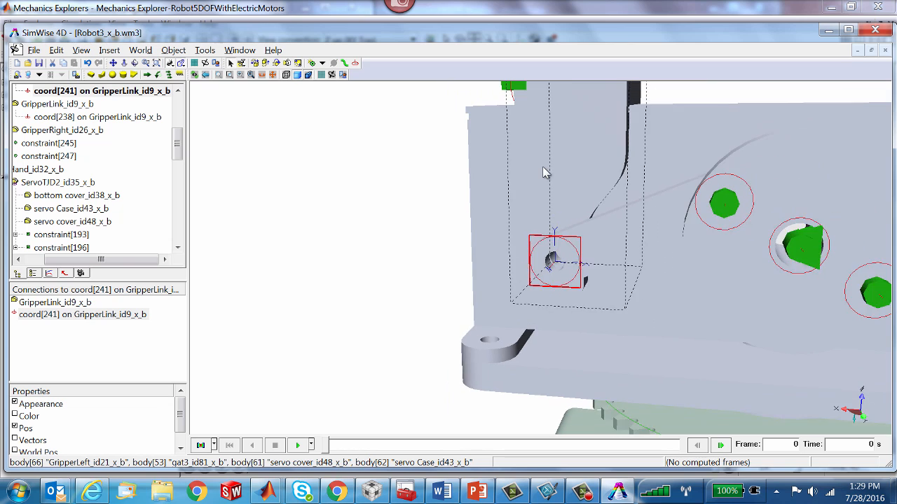
left_click(578, 102, "ctrl")
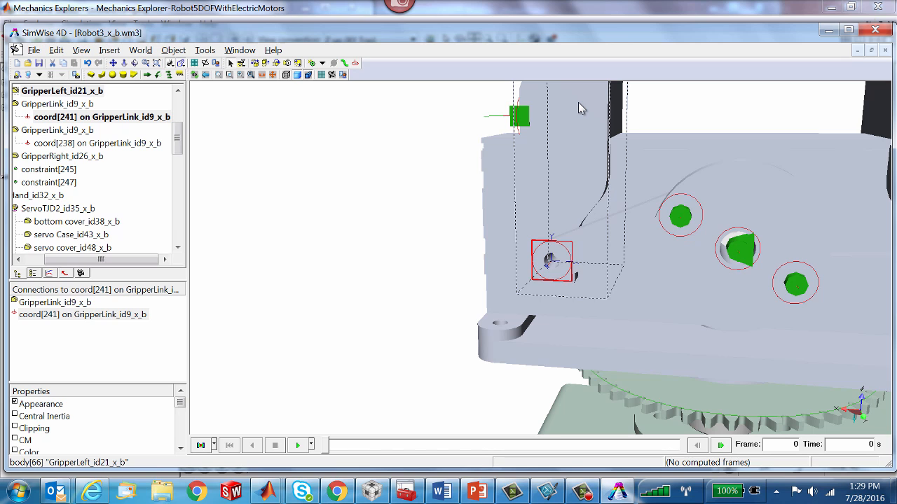
left_click(313, 63)
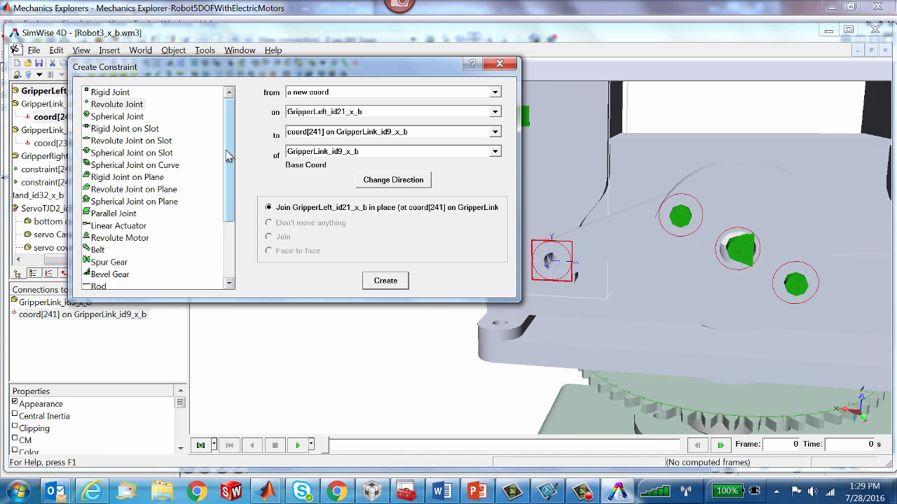
left_click(133, 153)
left_click(385, 281)
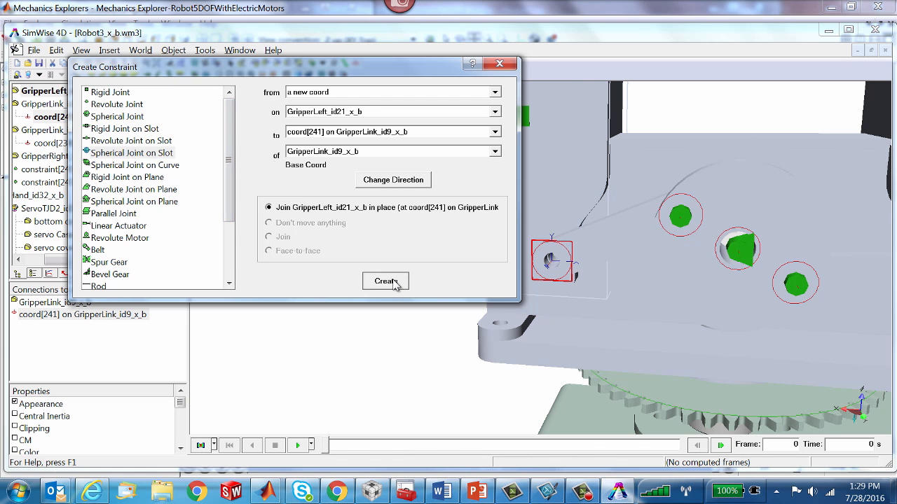
left_click(549, 262)
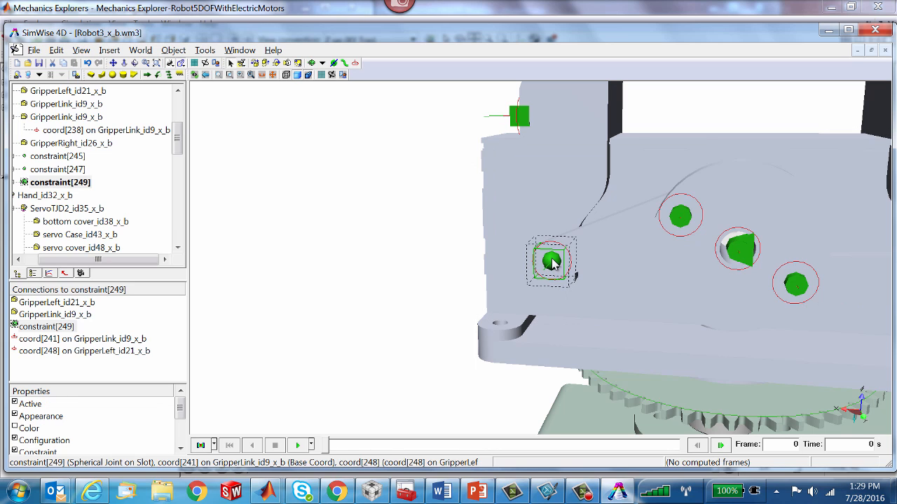
Create a Spherical Joint on Slot between GripperRight_id26_x_b and the outer-end coord on its GripperLink_id9_x_b, joined in place.
middle_click_drag(499, 260, 482, 265)
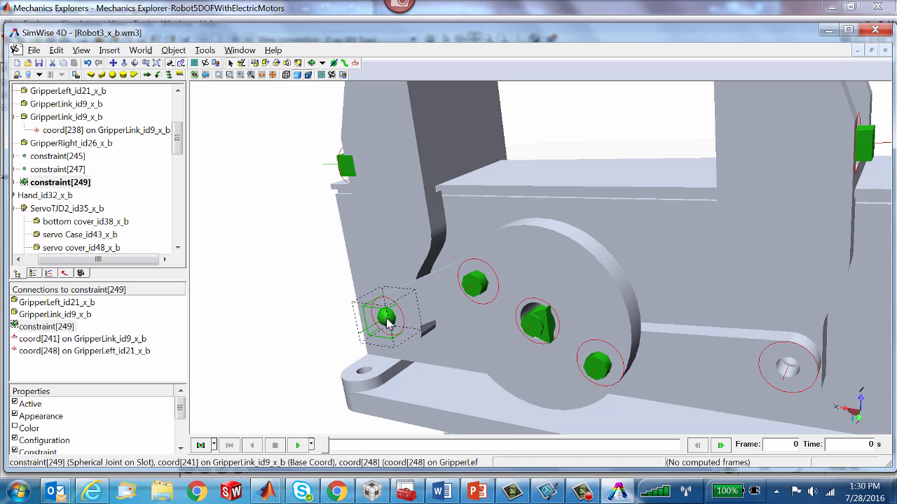
left_click(787, 371)
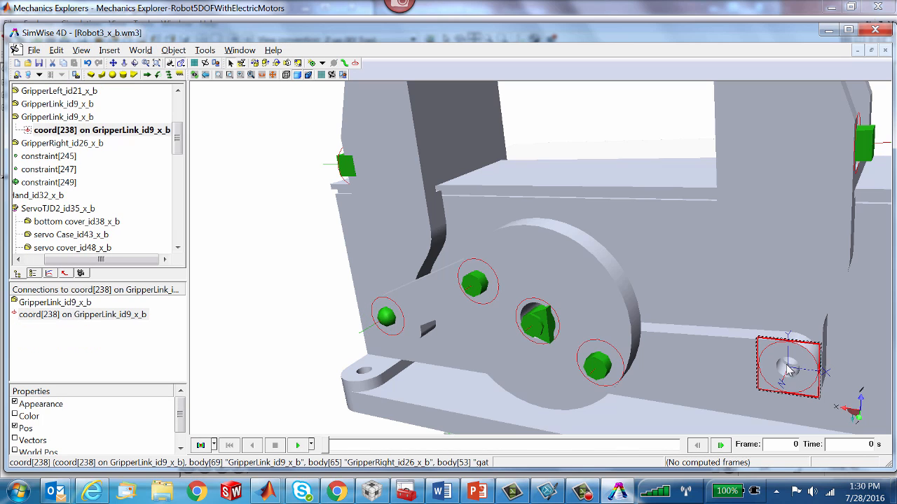
left_click(807, 225)
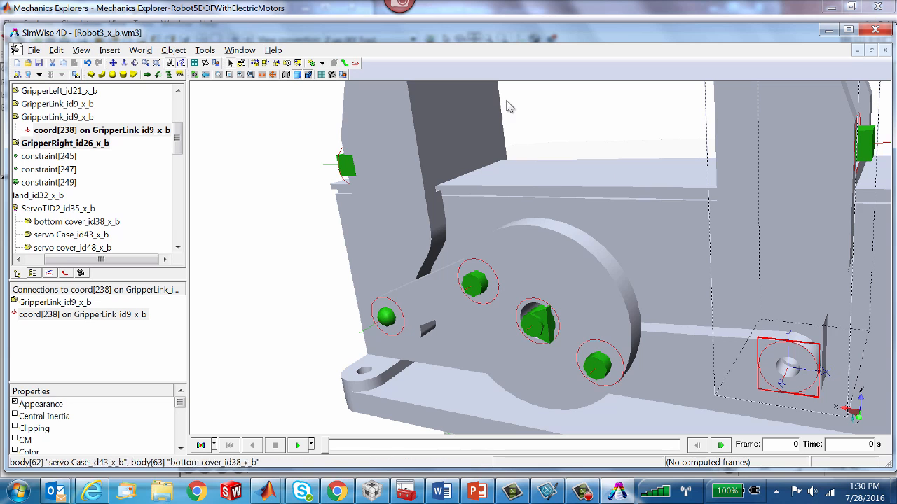
left_click(315, 64)
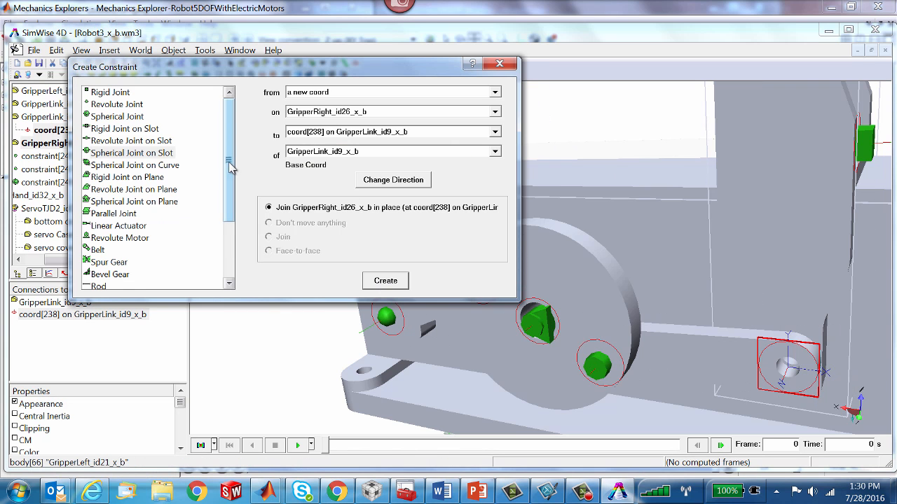
scroll(224, 171, "down", 2)
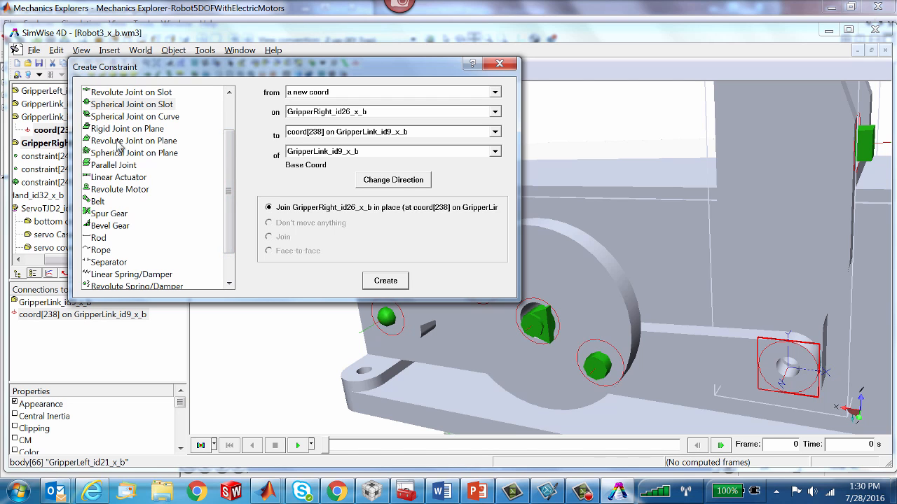
left_click(385, 281)
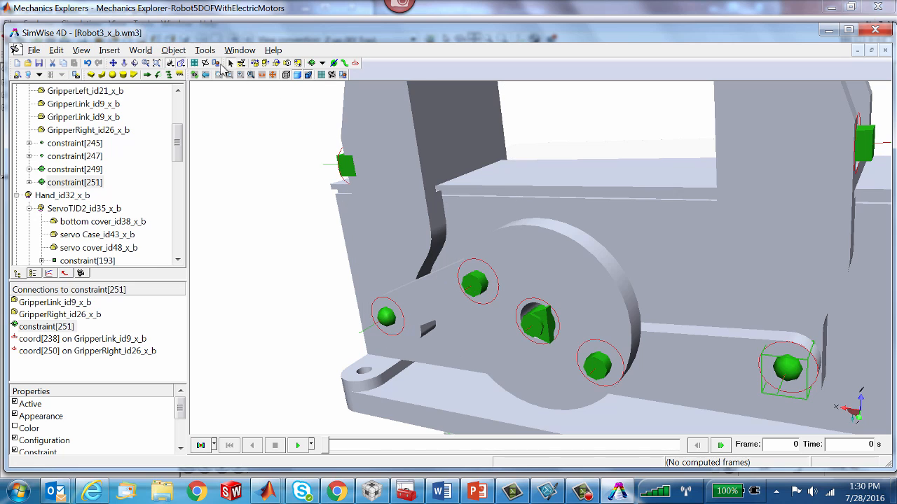
Run the motion simulation of the whole robot arm, and reset it to the first frame.
left_click(268, 176)
key("ctrl+h")
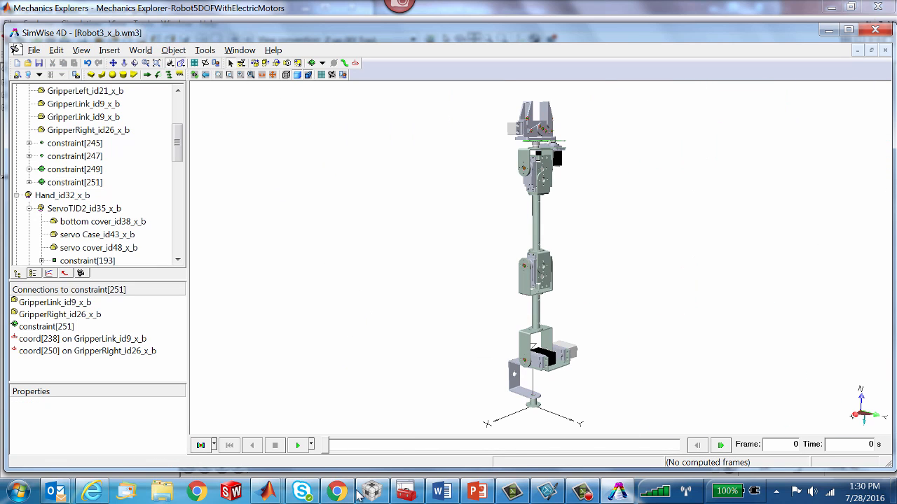
left_click(299, 447)
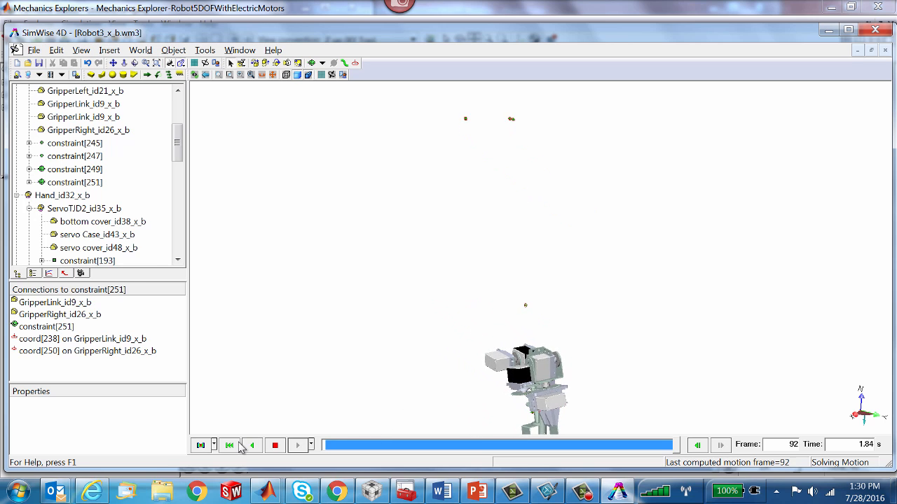
left_click(230, 446)
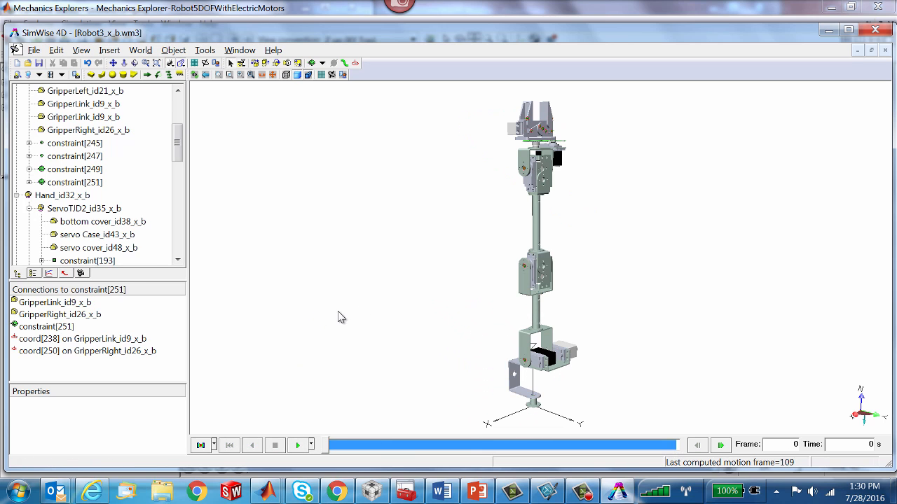
Create a Linear Spring/Damper between a hole in the asb_10_id198_x_b bracket above the lower tube and a flange hole at the tube's base.
mouse_move(441, 260)
middle_mouse_down()
mouse_move(475, 262)
mouse_move(428, 246)
mouse_move(428, 259)
middle_mouse_up()
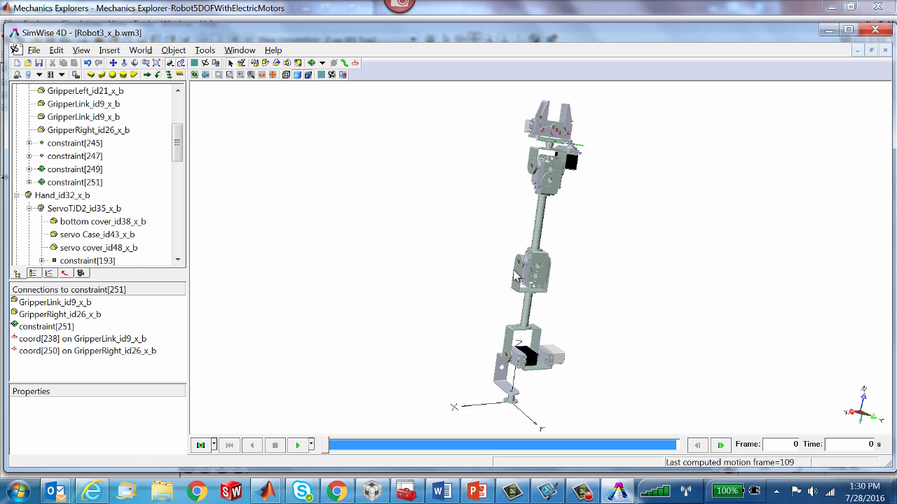
left_click(146, 63)
left_click_drag(496, 265, 576, 350)
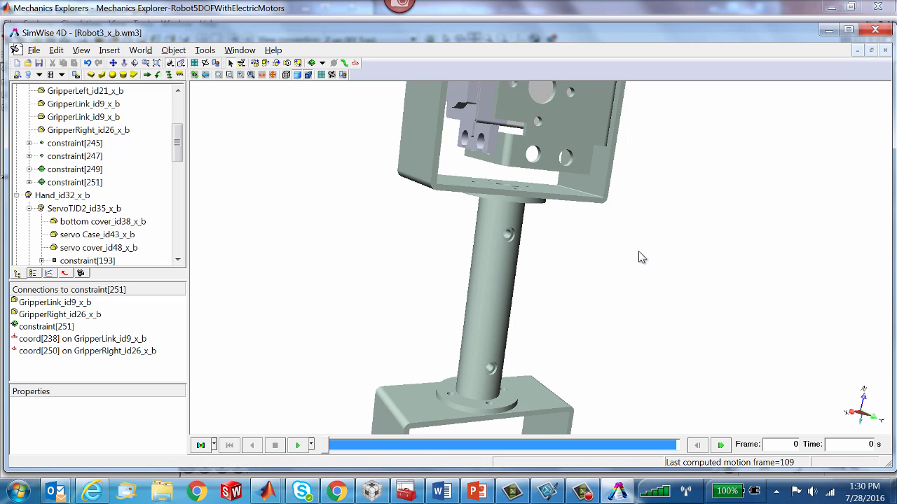
middle_click_drag(638, 251, 641, 259)
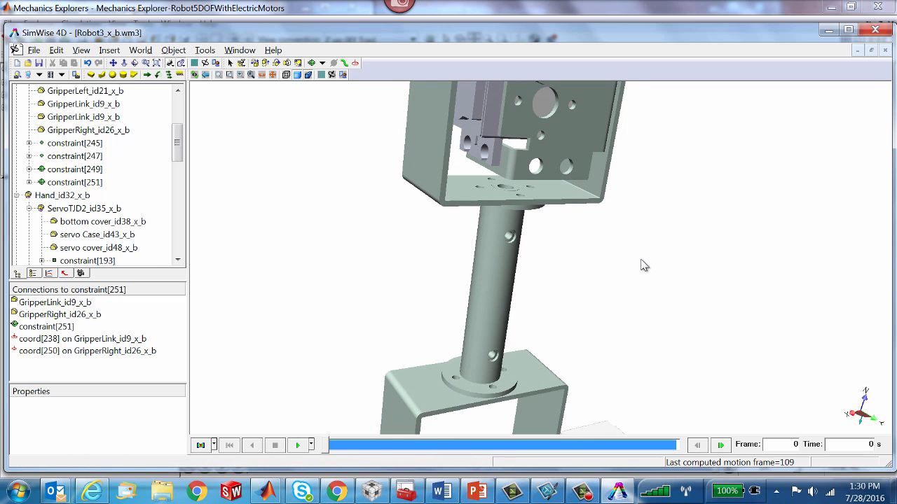
left_click(323, 64)
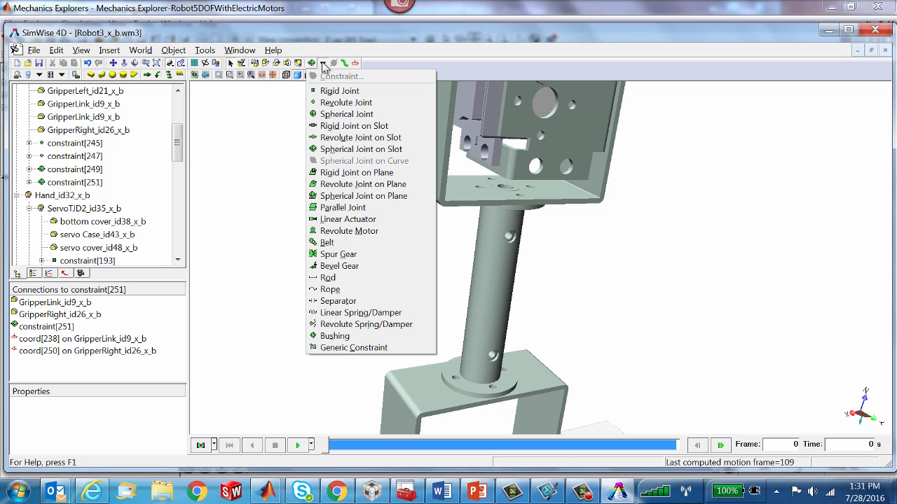
left_click(343, 313)
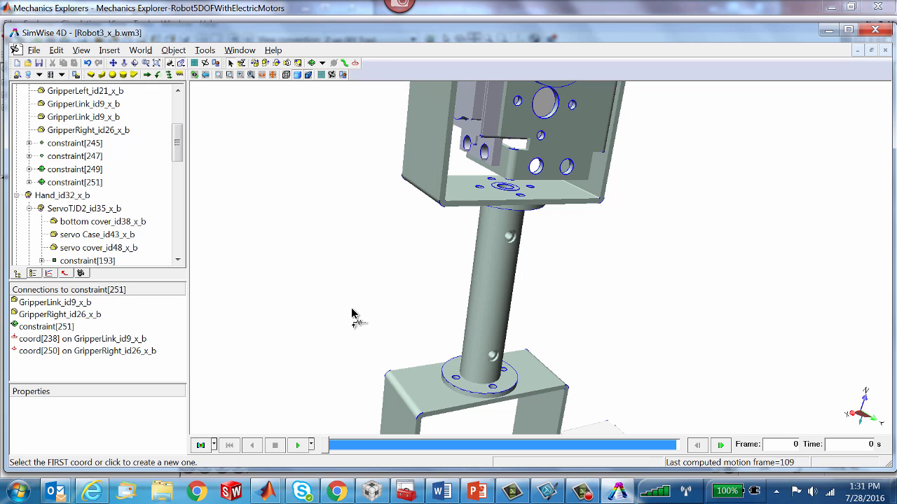
left_click(524, 196)
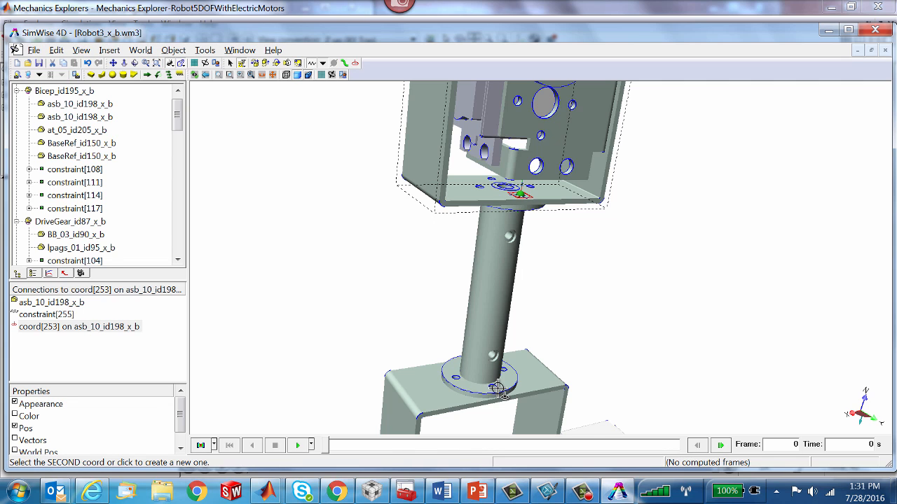
left_click(499, 390)
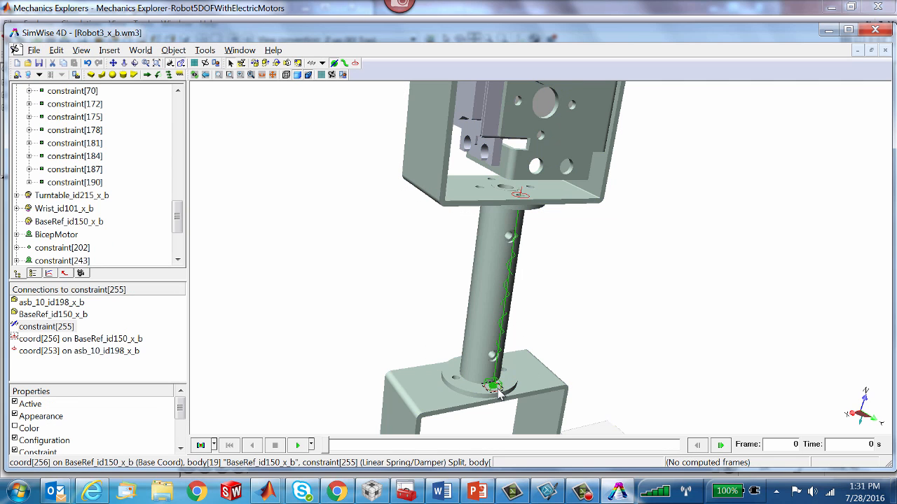
Examine the new linear spring/damper's constraint settings, natural length, spring force and damper force.
double_click(510, 279)
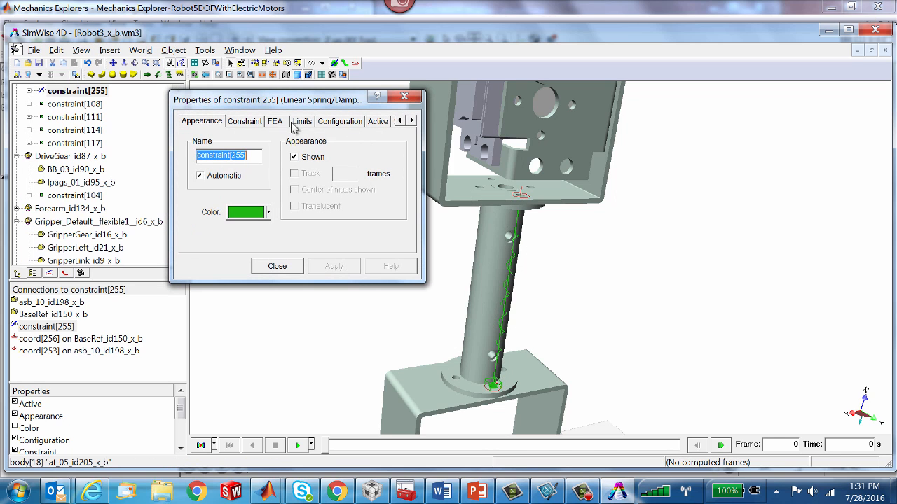
left_click(254, 123)
left_click(411, 121)
left_click(412, 121)
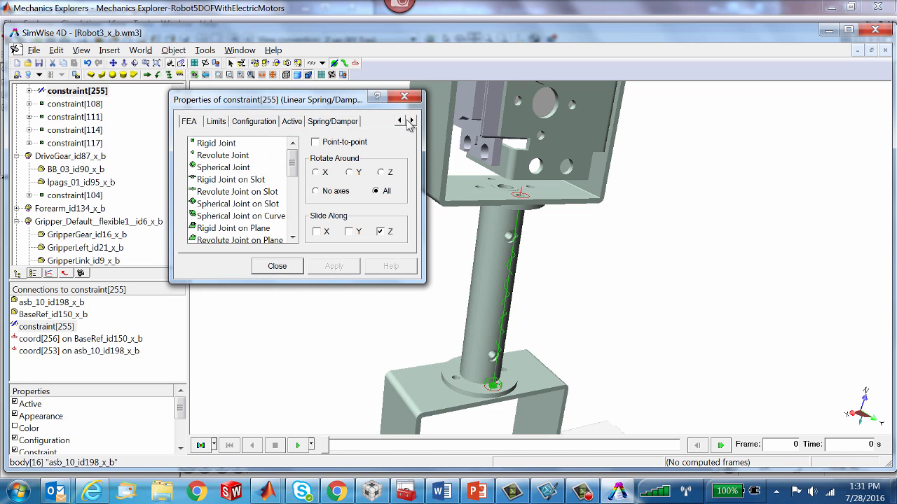
left_click(326, 123)
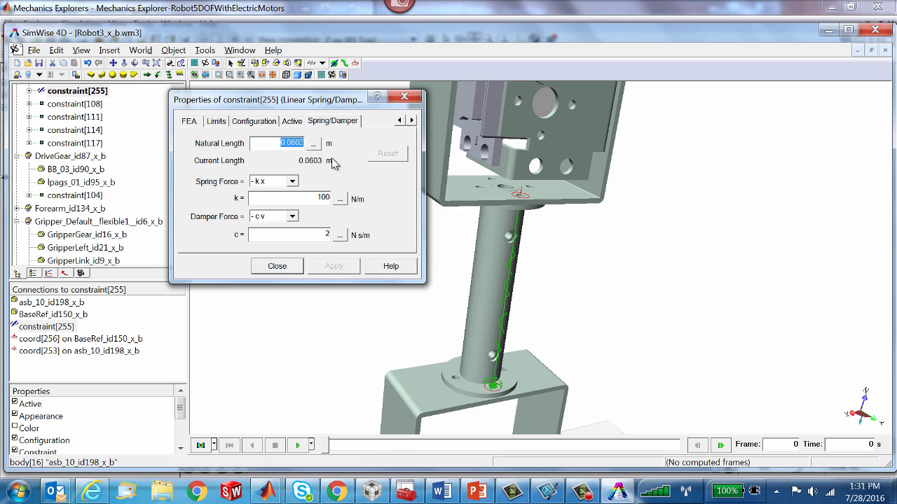
left_click(278, 266)
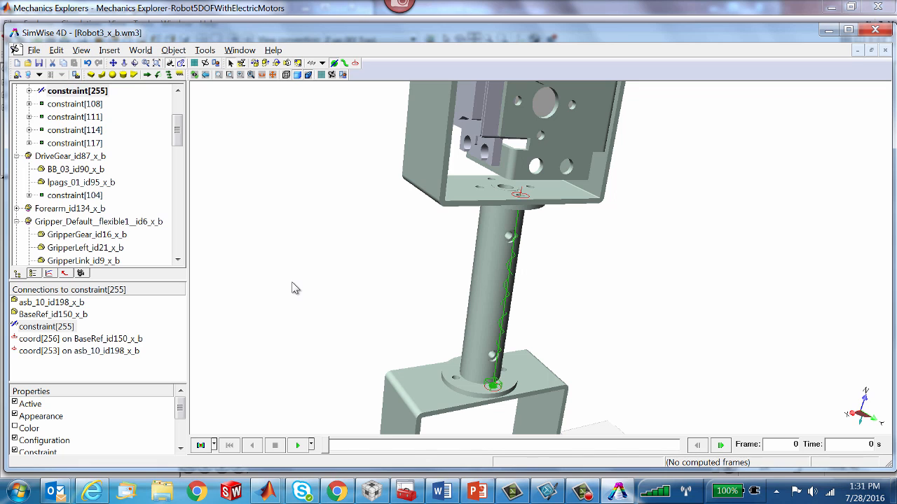
Restore the full view of the arm and collapse the DriveGear, Gripper, Bicep and Hand assemblies in the object tree.
key("Home")
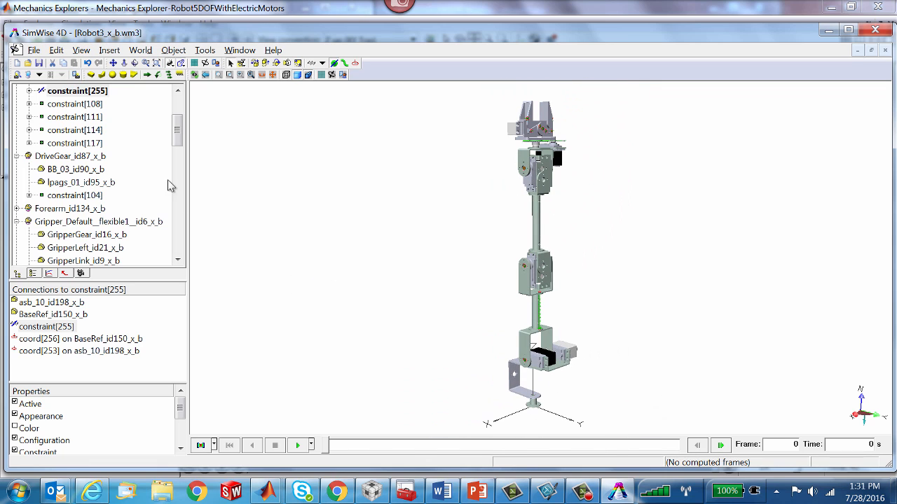
left_click(16, 155)
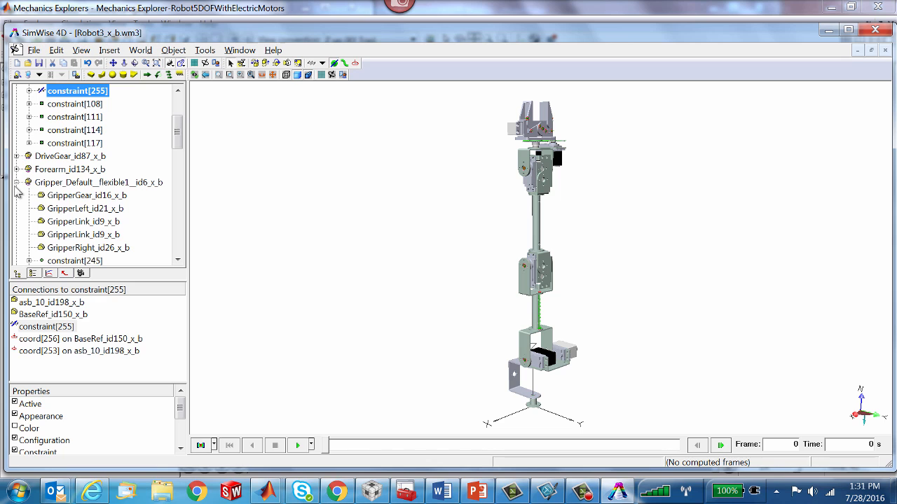
left_click(17, 182)
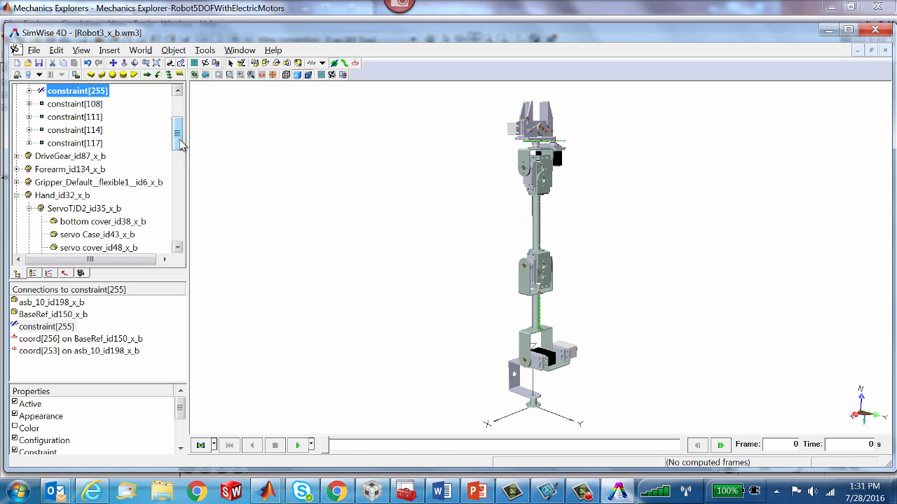
left_click_drag(178, 136, 181, 120)
left_click(17, 103)
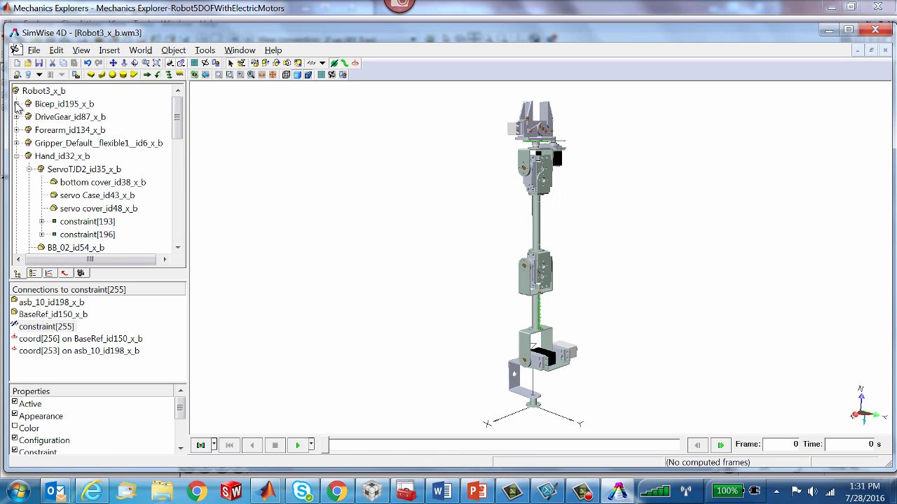
left_click(15, 157)
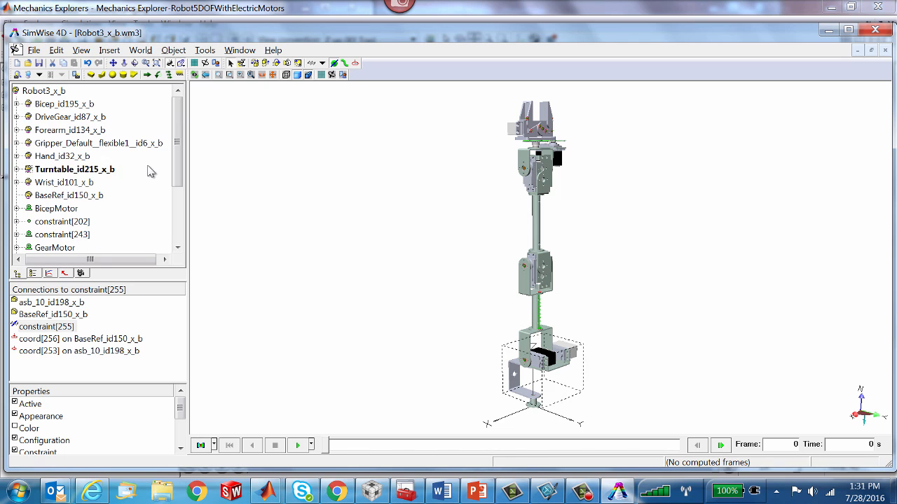
Rename the revolute motor between gat3_id81_x_b and GripperGear_id16_x_b as GripperMotor.
left_click_drag(172, 150, 175, 214)
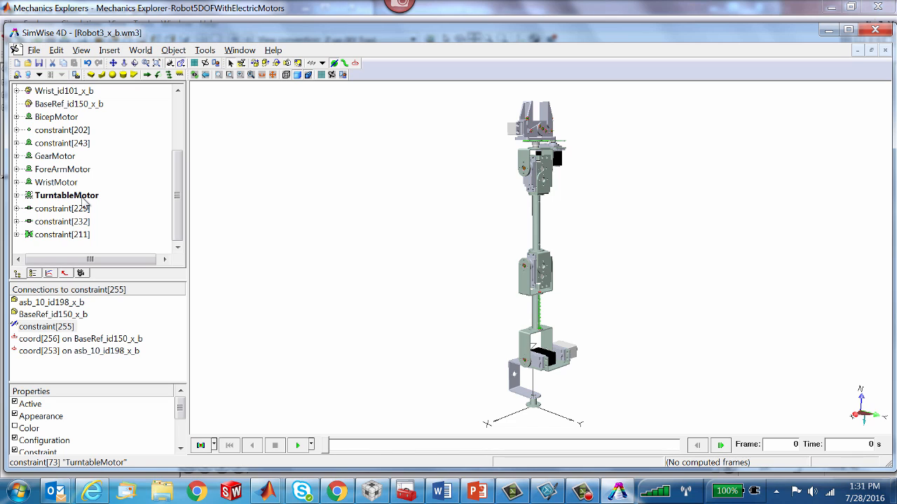
double_click(46, 145)
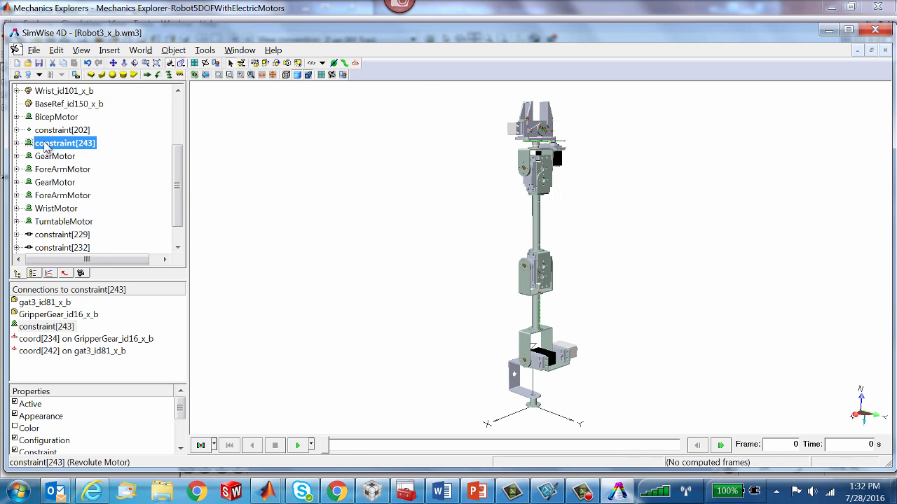
left_click(202, 122)
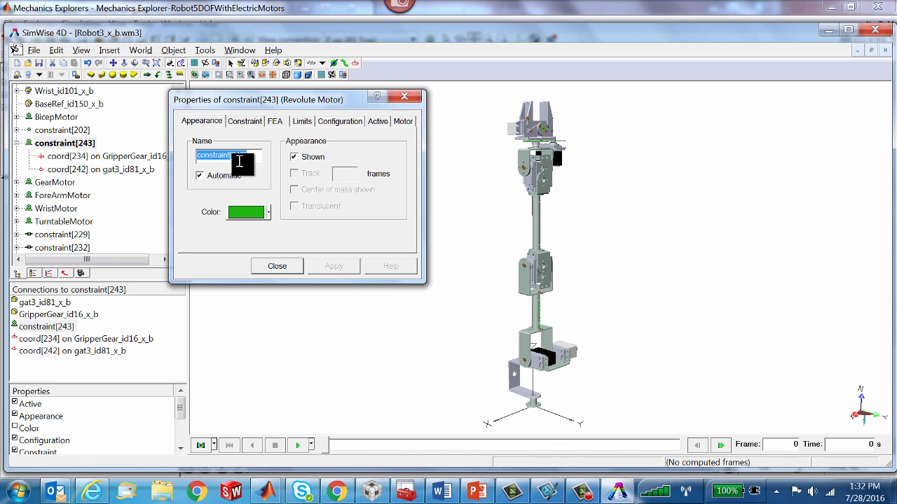
type("G")
key("BackSpace")
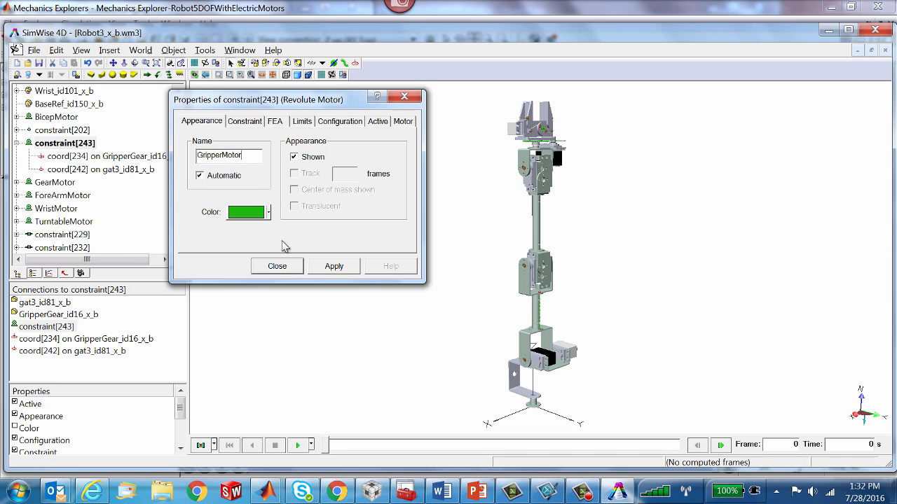
left_click(278, 268)
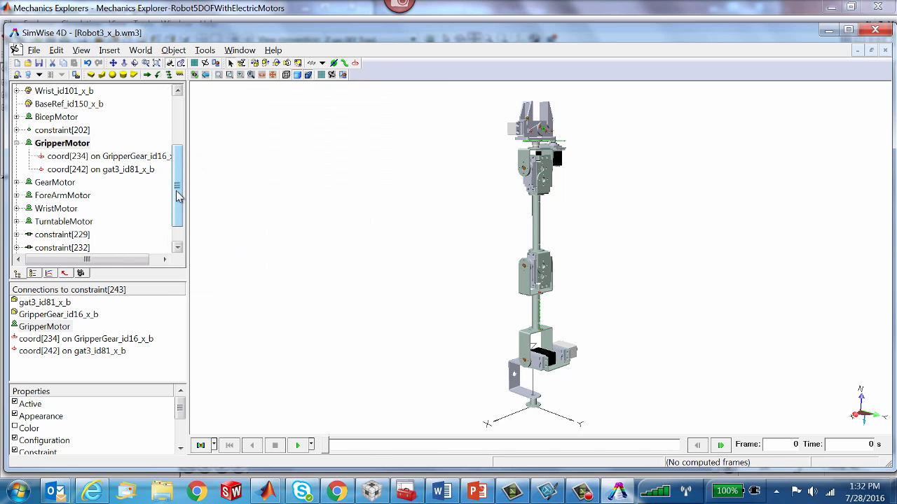
Rename the spur gear constraint between lpags_01_id95_x_b and lpags_02_id59_x_b as MyGear.
scroll(173, 222, "down", 1)
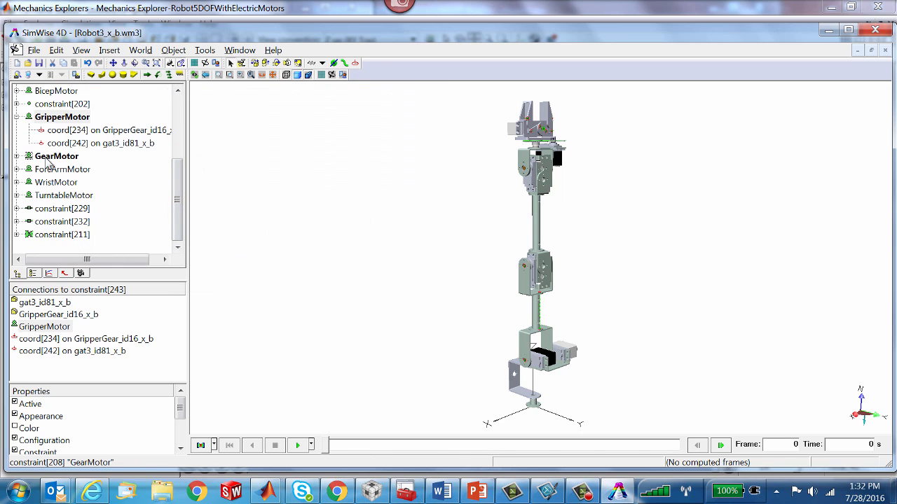
left_click(57, 238)
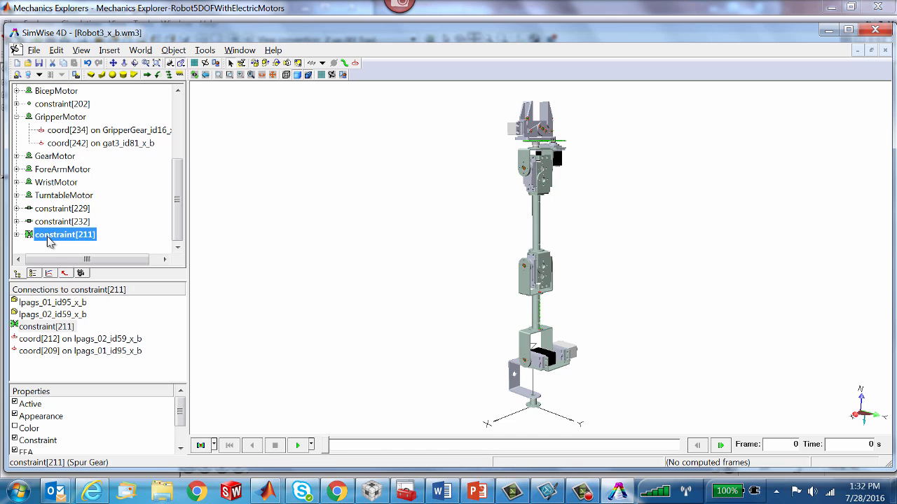
left_click(47, 236)
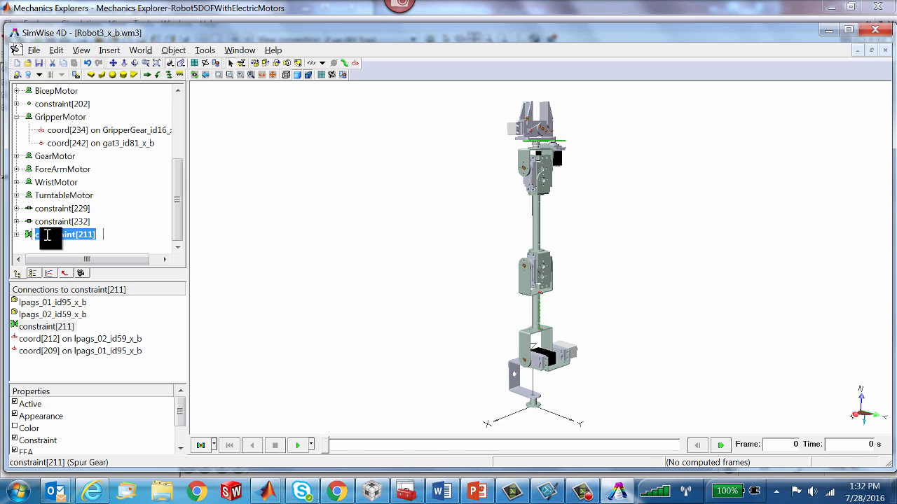
type("M")
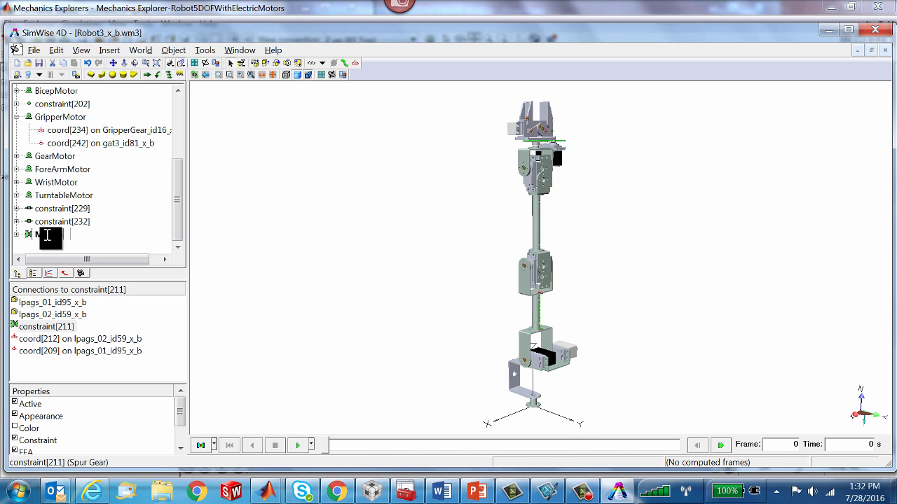
key("Return")
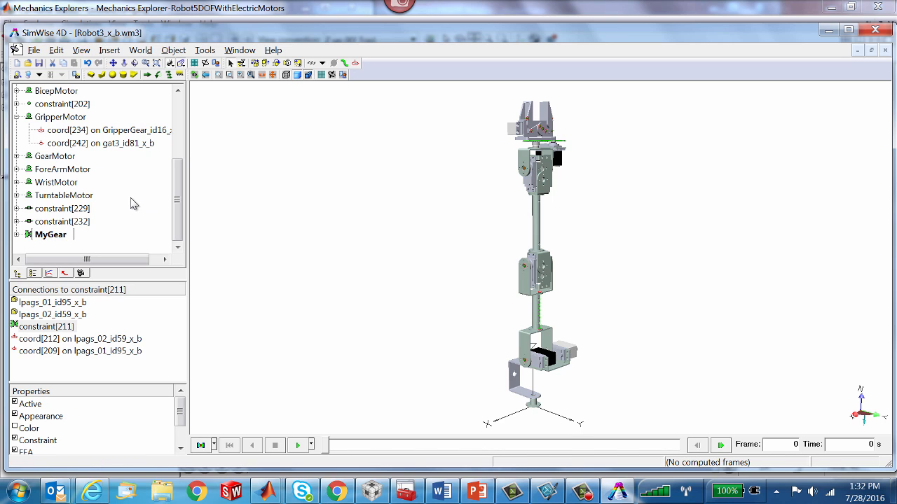
Run the motion simulation of the arm and return it to the first frame.
scroll(68, 233, "down", 2)
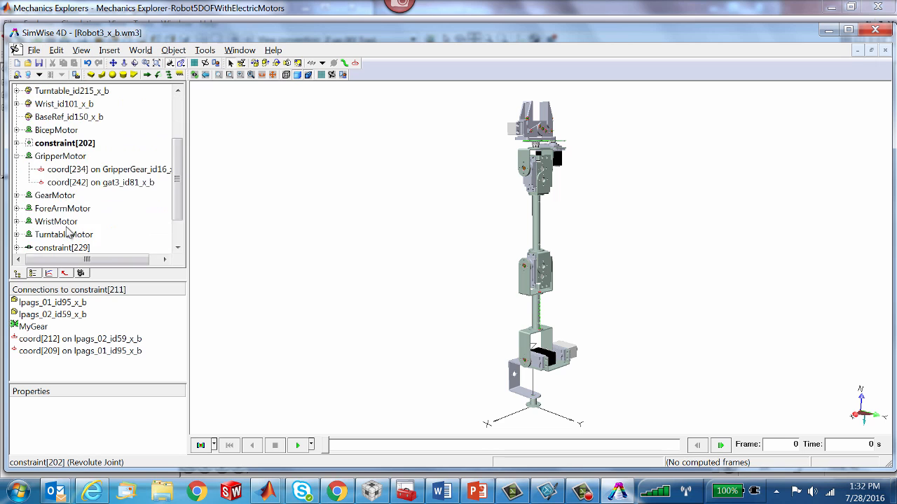
scroll(68, 234, "down", 1)
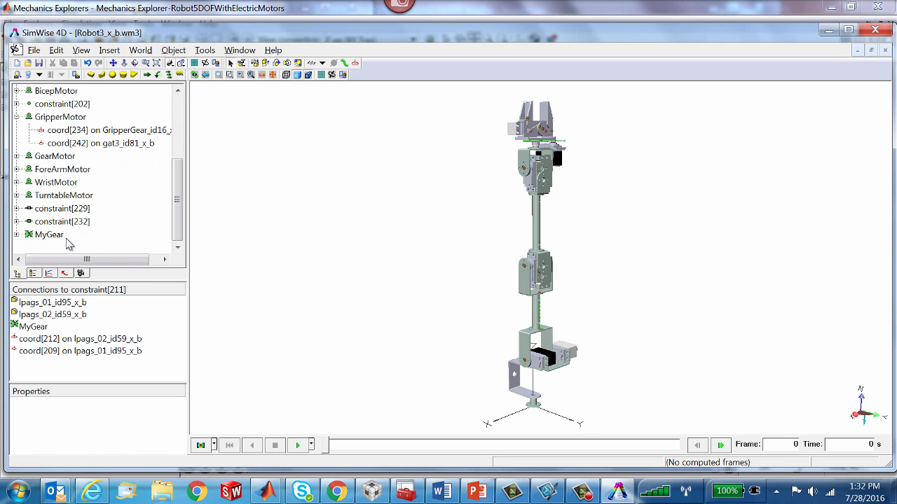
left_click(297, 445)
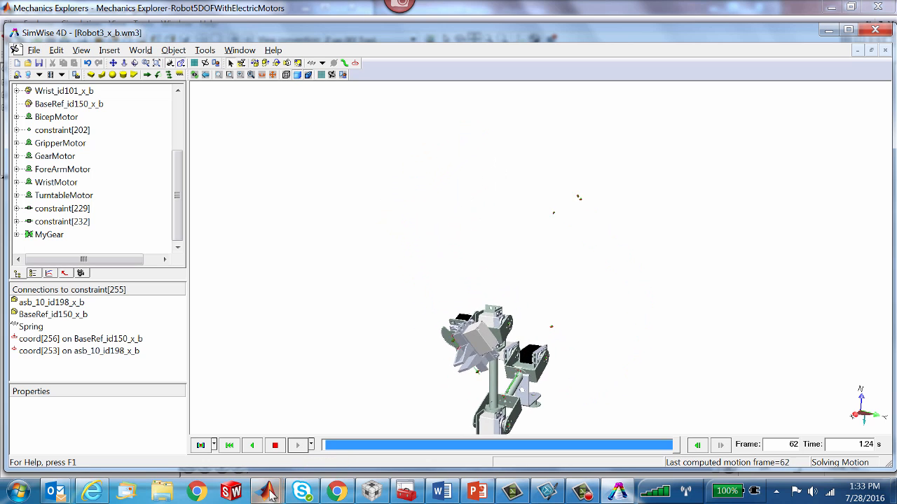
left_click(230, 447)
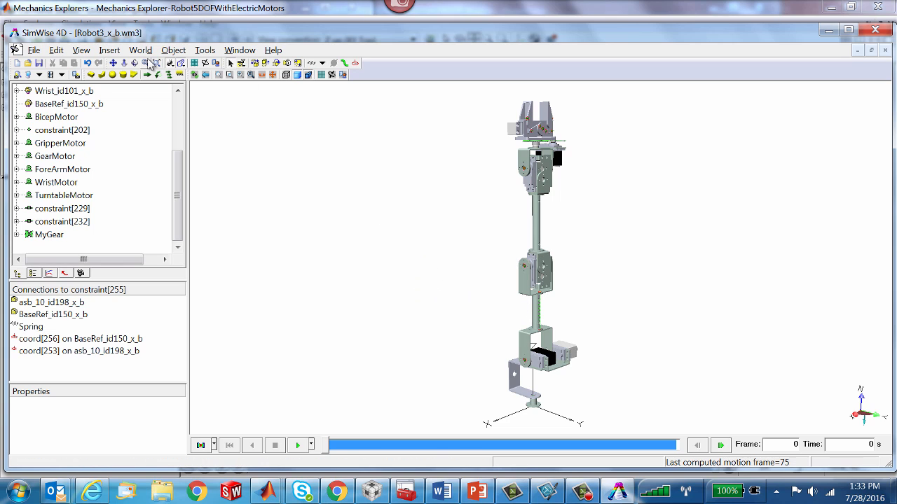
Delete the Spring between asb_10_id198_x_b and BaseRef_id150_x_b together with its two coords.
left_click_drag(478, 265, 600, 369)
middle_click_drag(597, 173, 598, 195)
left_click(545, 223)
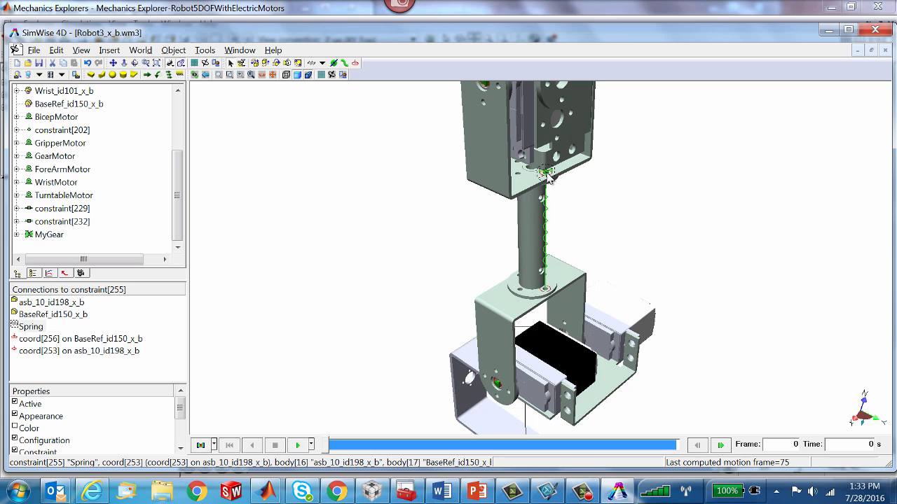
left_click(36, 341)
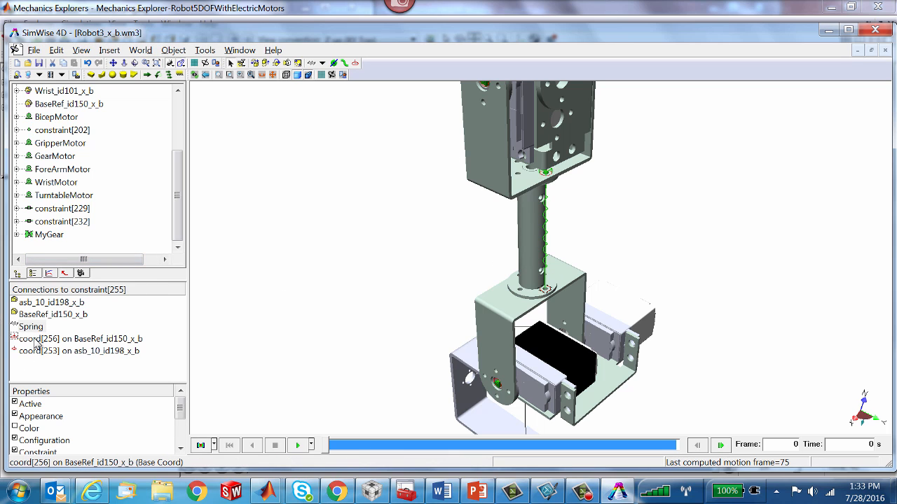
left_click(35, 339, "ctrl")
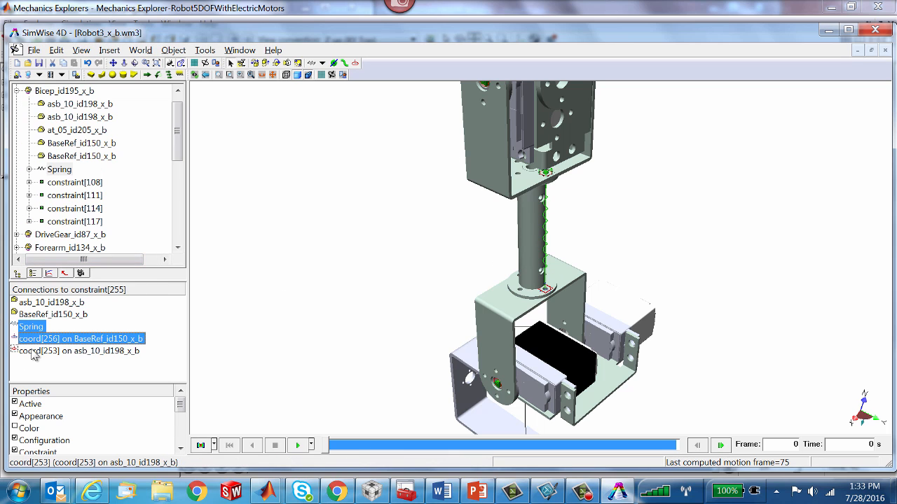
left_click(32, 351, "ctrl")
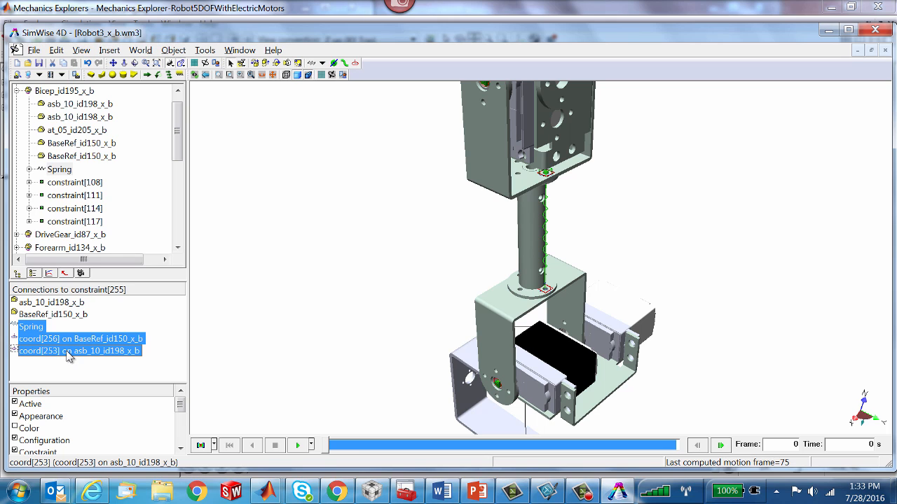
key("Delete")
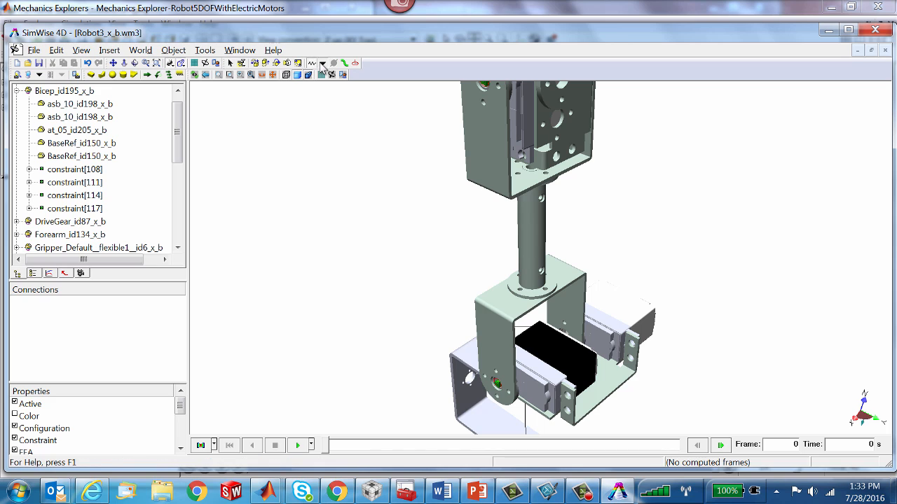
Create a linear spring/damper from the hole in the asb_04_id140_x_b bracket down to the flange hole at the base of the bicep tube.
left_click(315, 63)
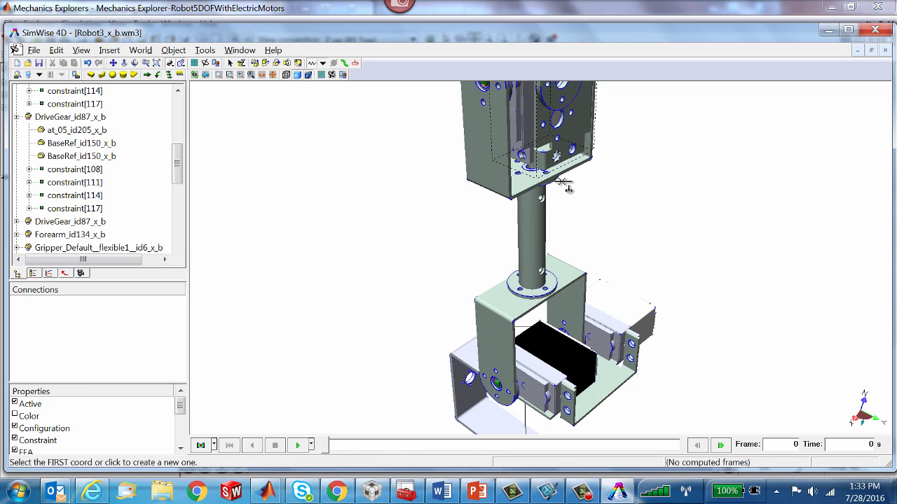
left_click(563, 183)
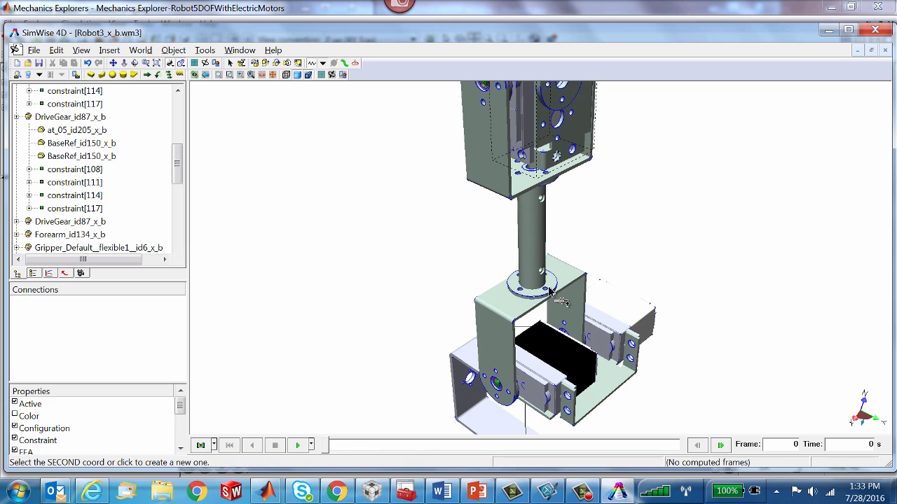
left_click(558, 157)
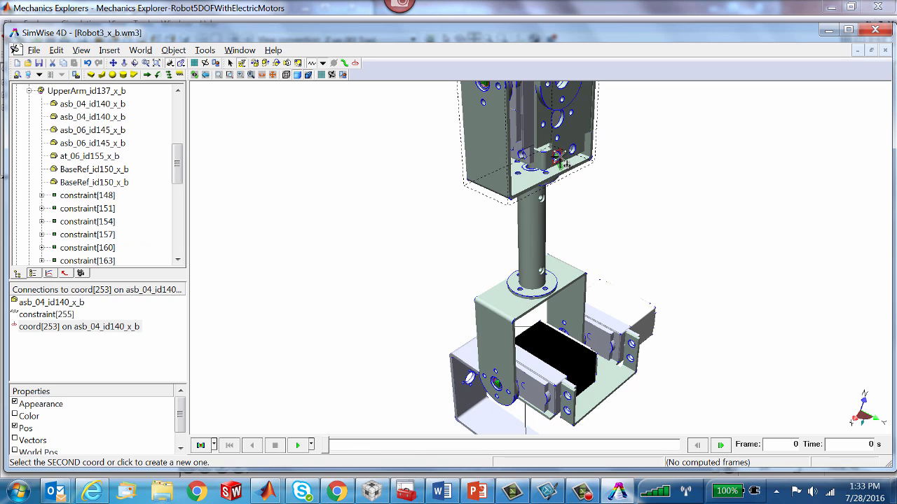
left_click(547, 288)
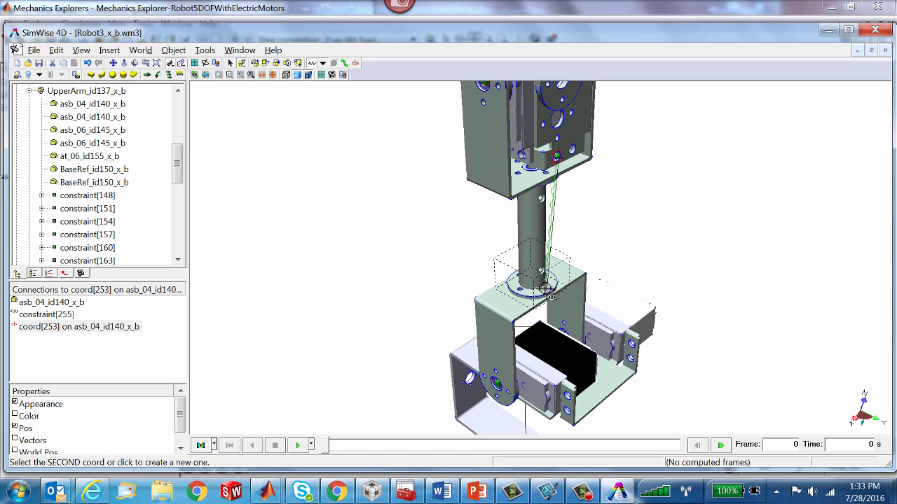
left_click(547, 288)
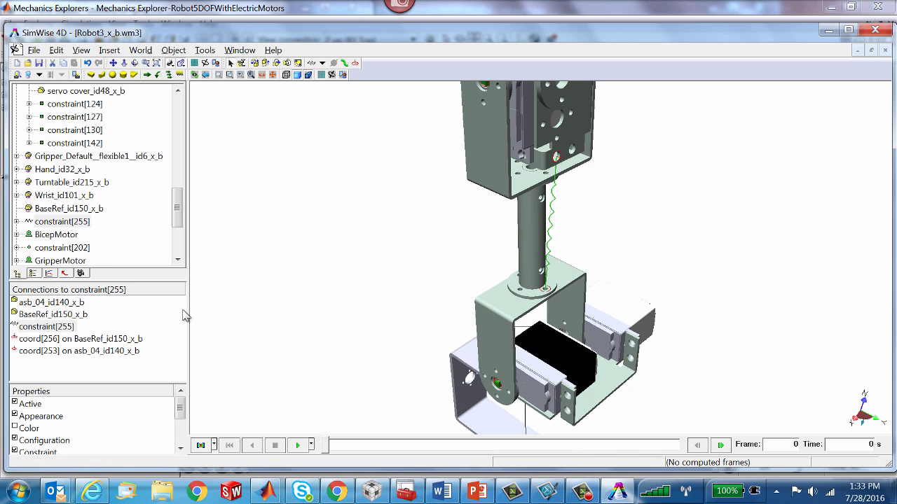
Rename the new linear spring/damper between asb_04_id140_x_b and BaseRef_id150_x_b as Spring.
left_click(48, 327)
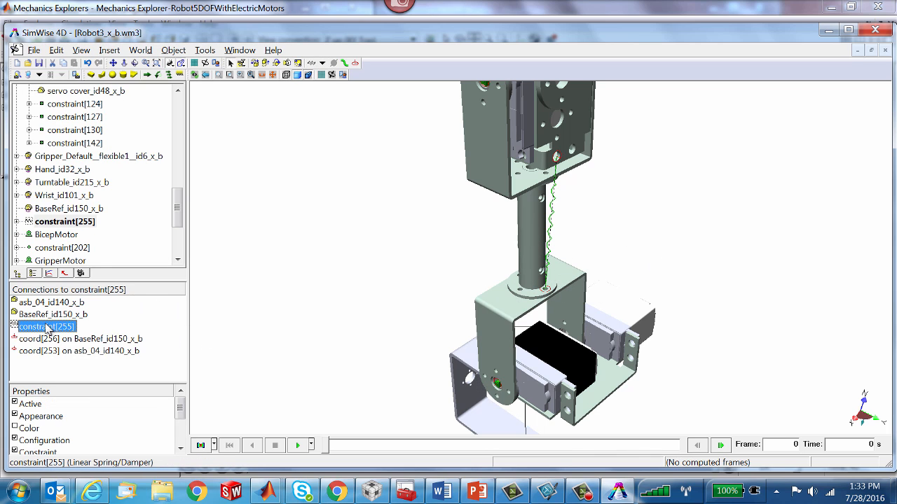
double_click(48, 327)
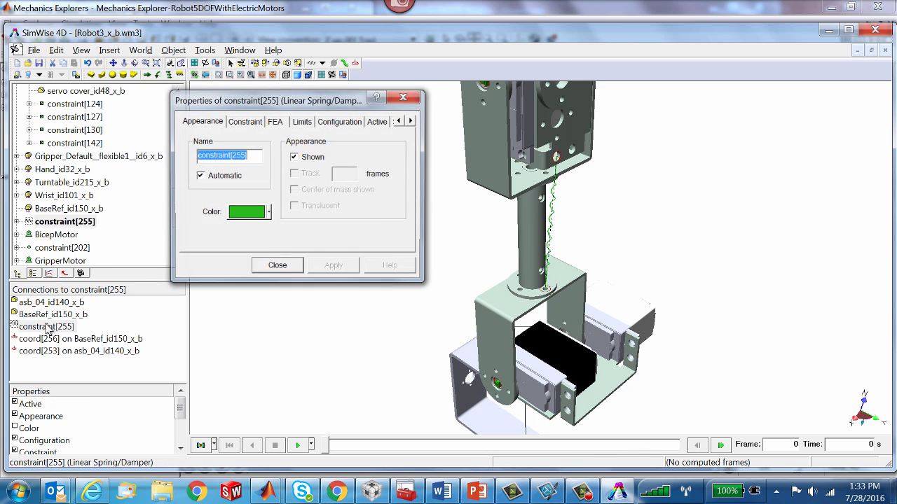
left_click(255, 158)
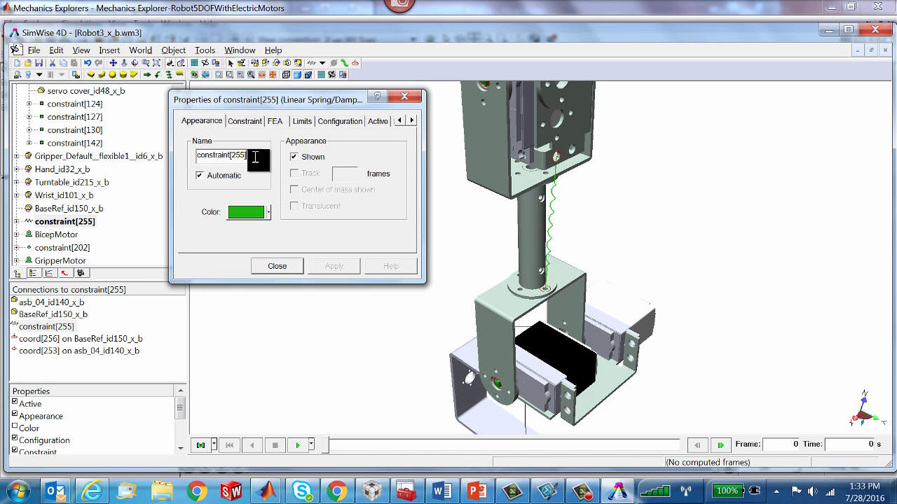
left_click_drag(255, 158, 182, 160)
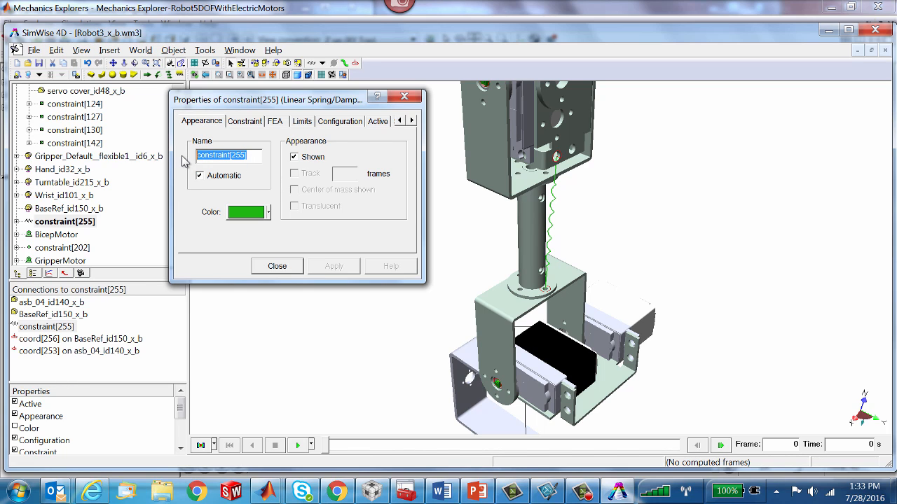
type("Spring")
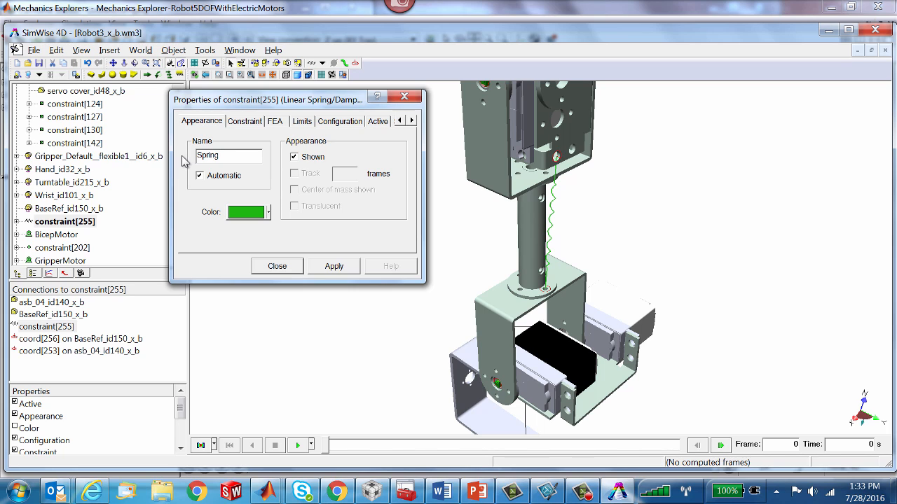
left_click(332, 267)
left_click(288, 269)
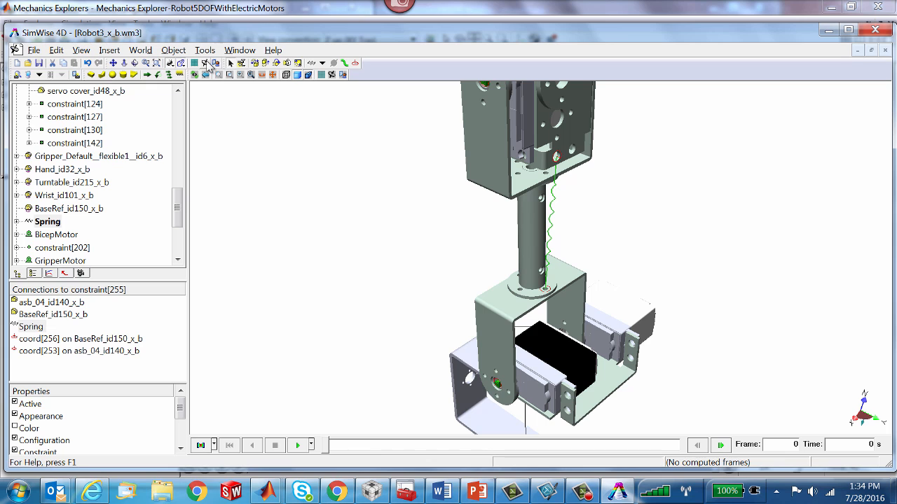
left_click(282, 150)
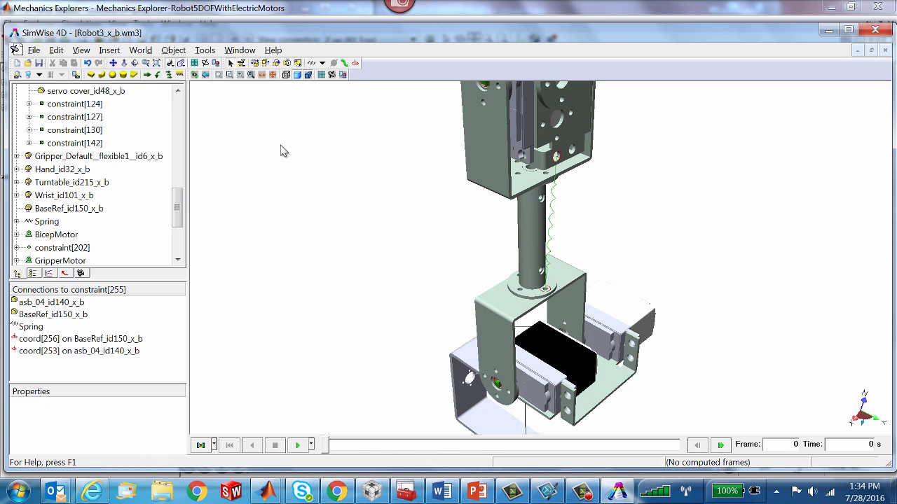
Show the whole arm and save the model under the new name RobotVideo in the NX_Robot folder.
left_click(156, 64)
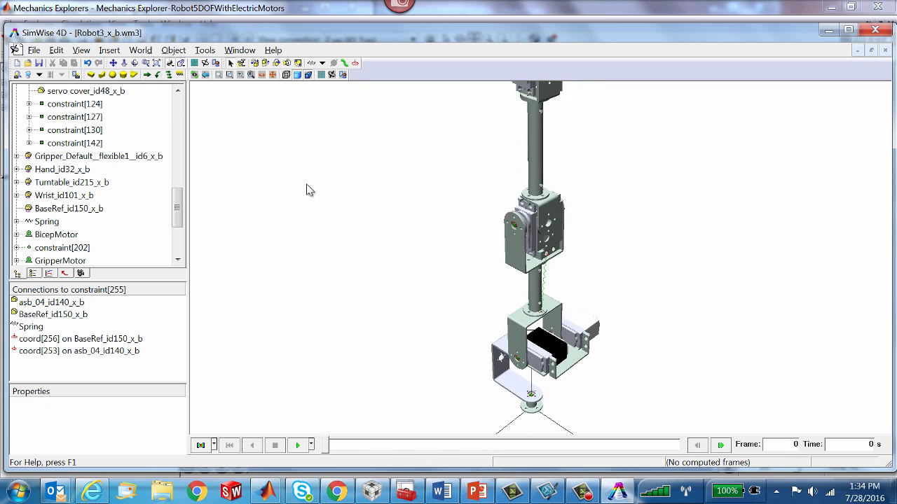
left_click(33, 51)
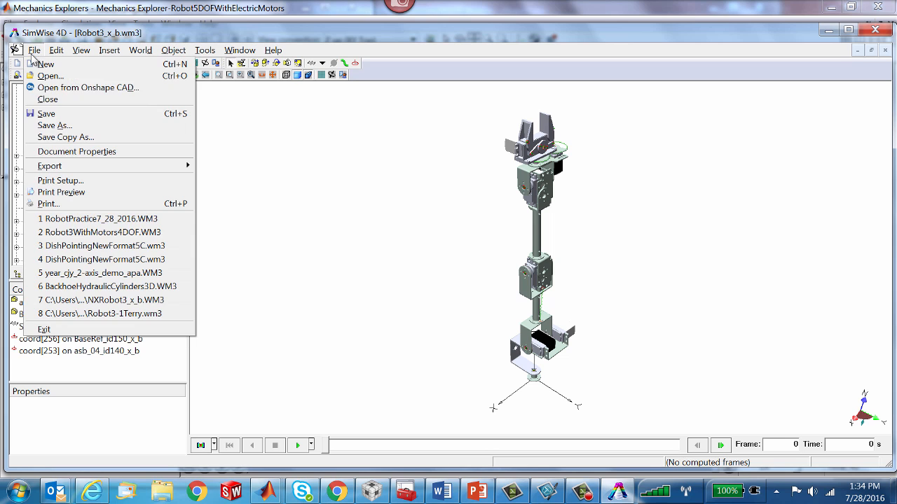
left_click(49, 123)
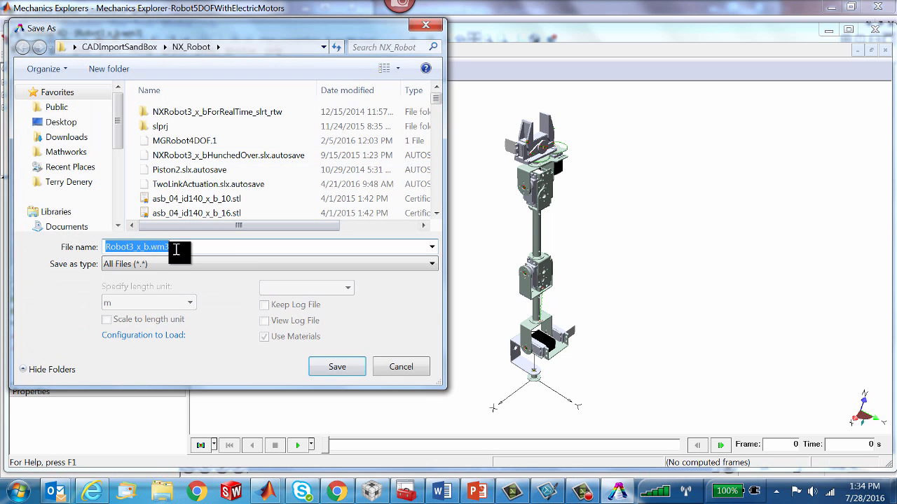
type("R")
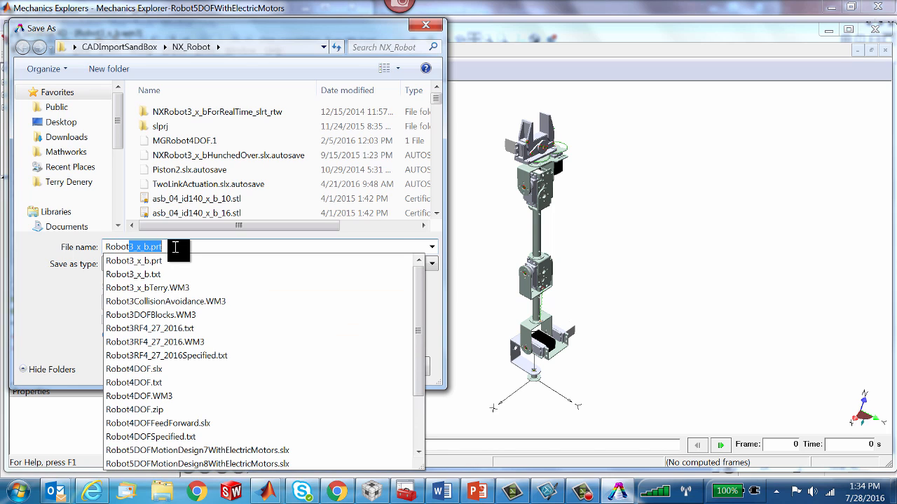
type("obotV")
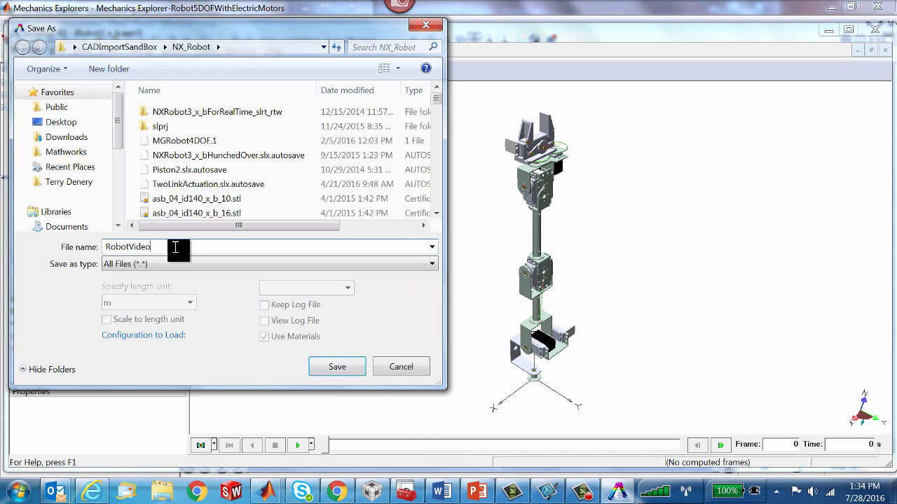
type("ideo")
left_click(339, 366)
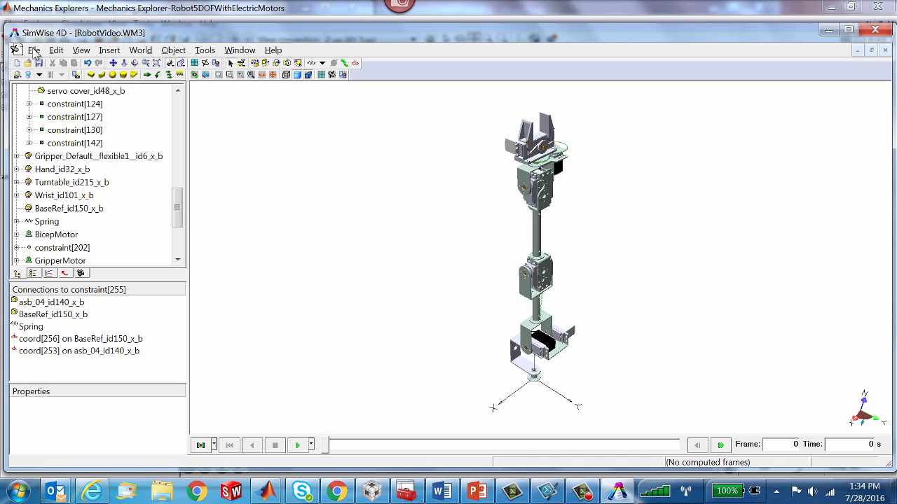
Export the RobotVideo model to Simscape Multibody and switch to the generated RobotVideo model in Simulink.
left_click(34, 50)
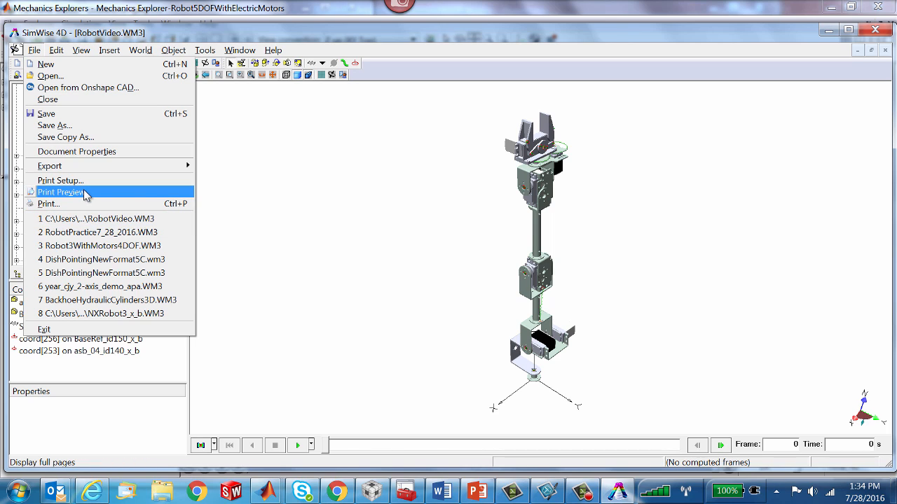
mouse_move(83, 171)
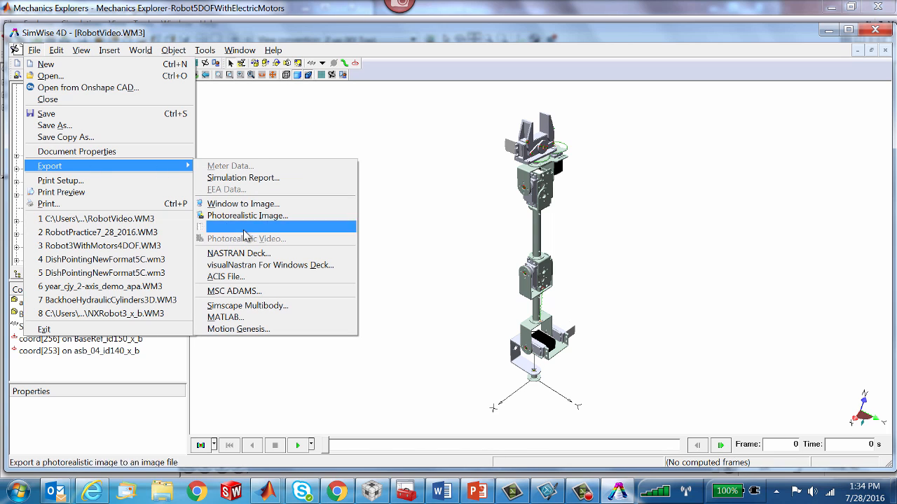
left_click(258, 308)
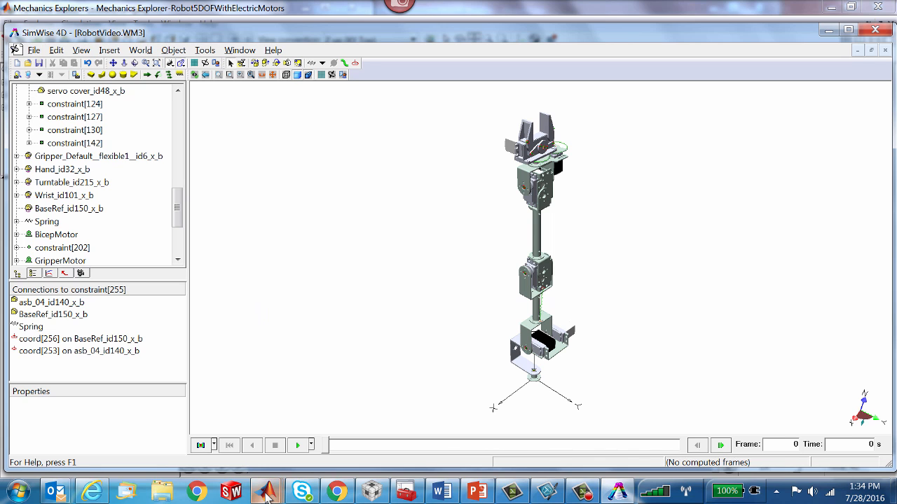
mouse_move(266, 494)
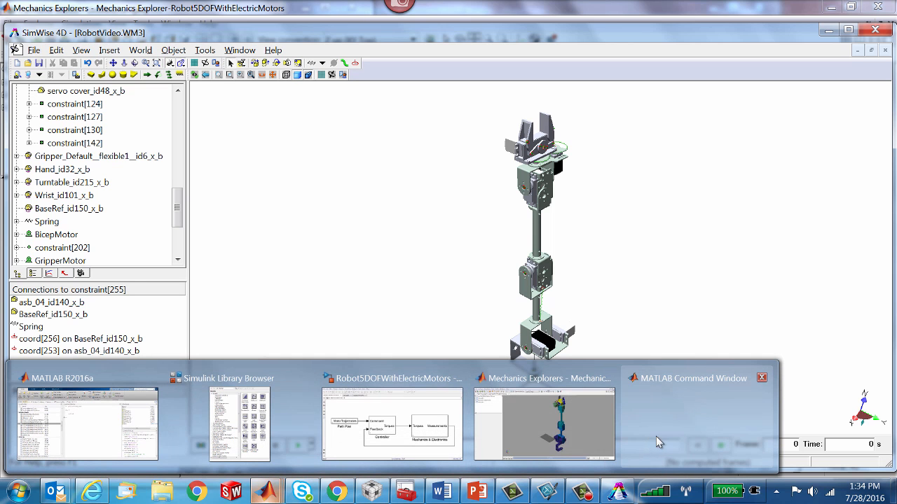
mouse_move(671, 437)
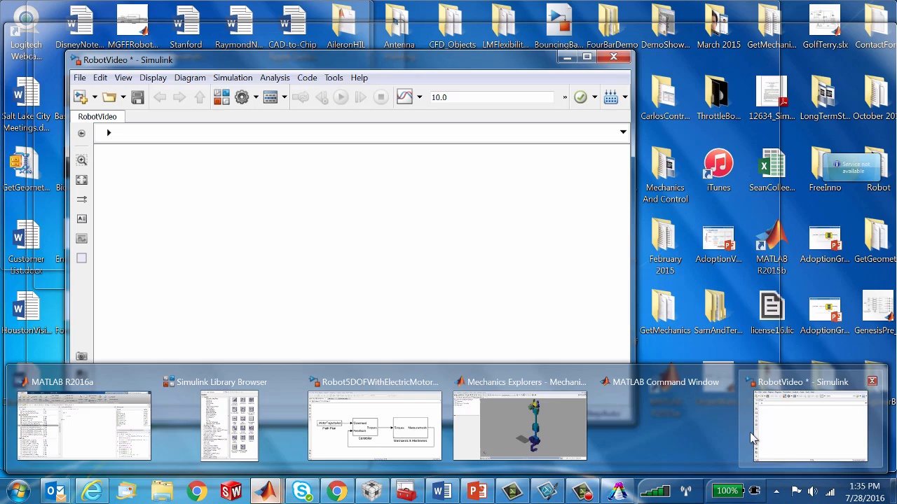
left_click(805, 424)
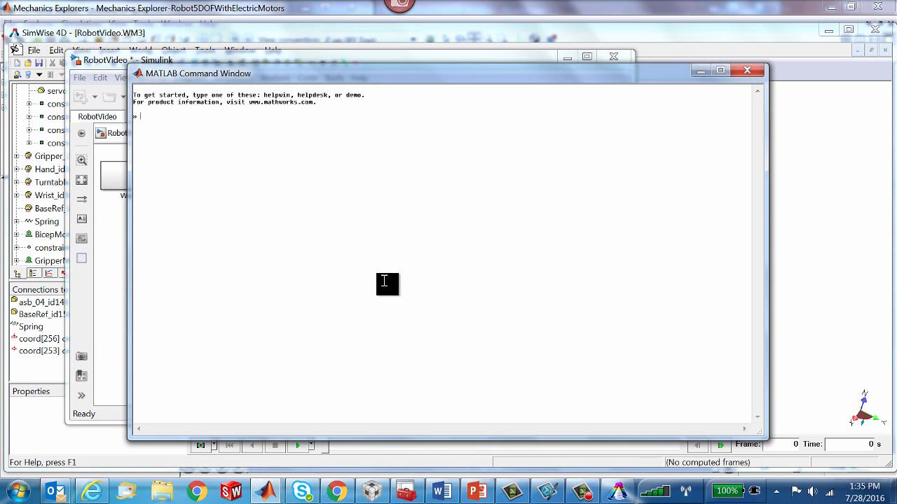
Move the World, Solver & Mech Settings and NewtonianCS1 blocks level with the RobotVideo block's JSGround_BaseRef_id150_x_b port.
left_click(115, 269)
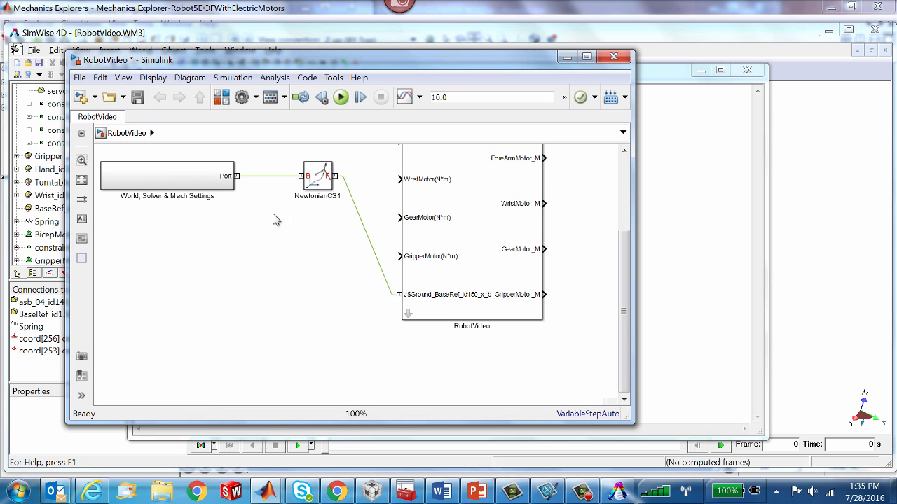
left_click_drag(322, 219, 134, 296)
left_click(184, 246)
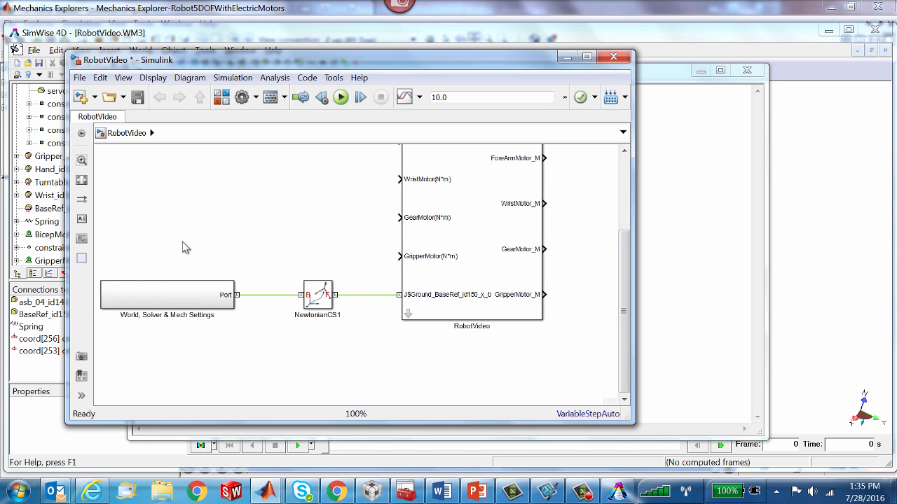
Simulate the RobotVideo model, rewind its Mechanics Explorer animation to the start, and stop the simulation from Simulink.
key("space")
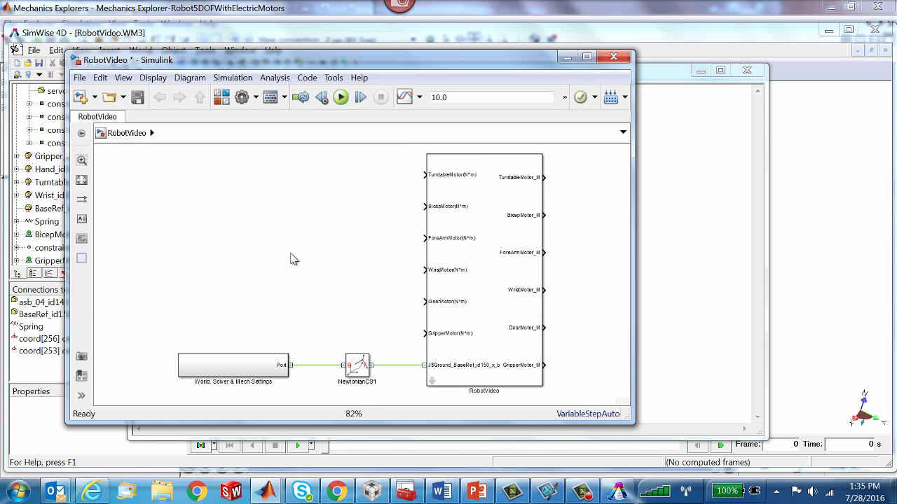
left_click(443, 177)
left_click(343, 99)
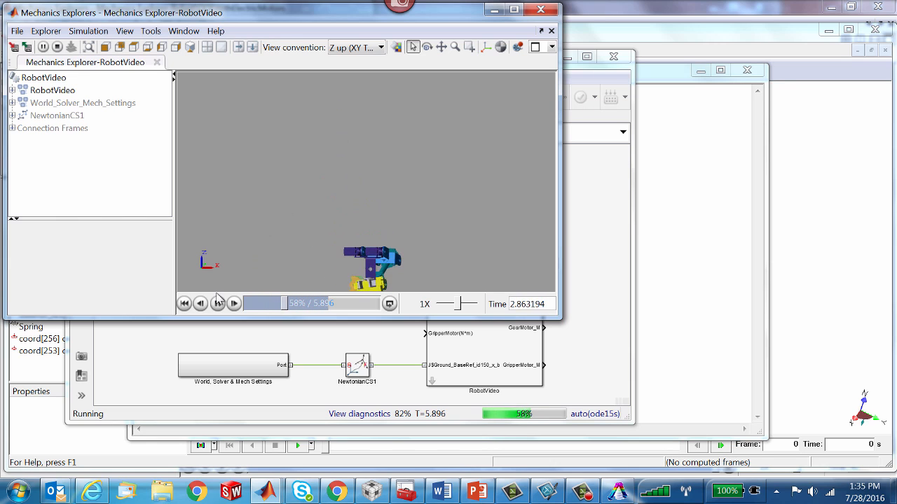
left_click(184, 303)
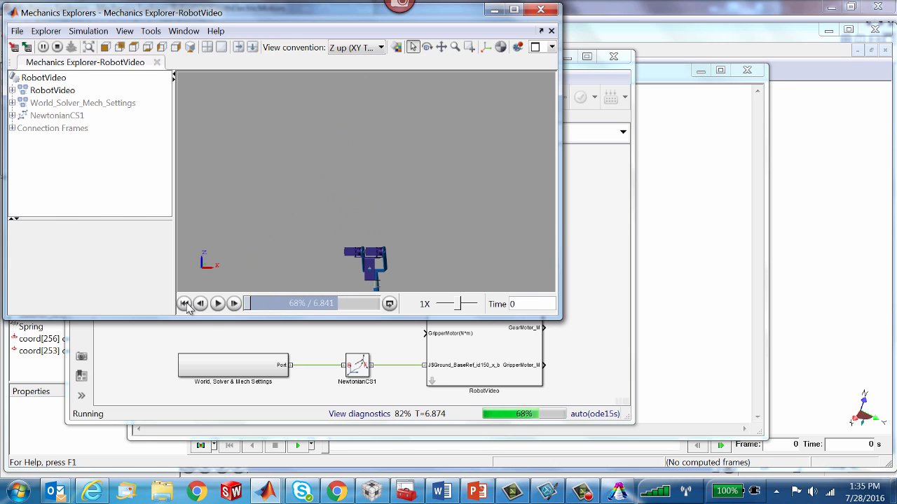
left_click(190, 331)
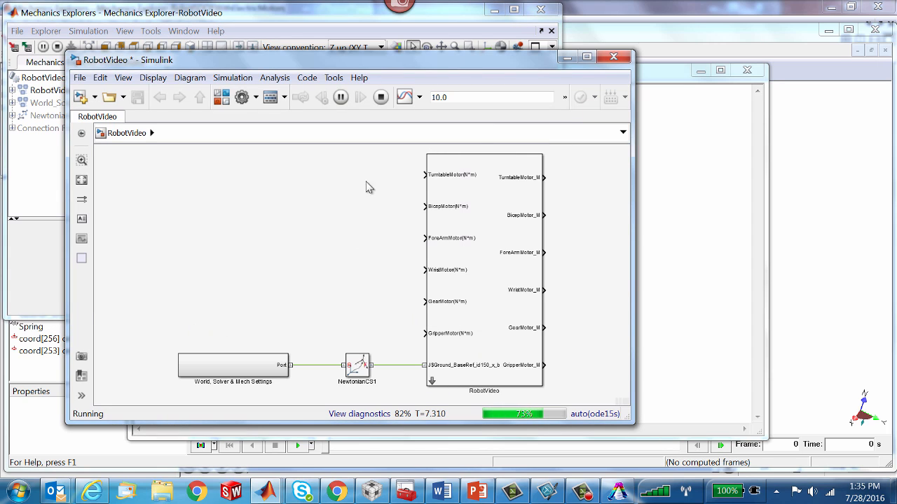
left_click(381, 97)
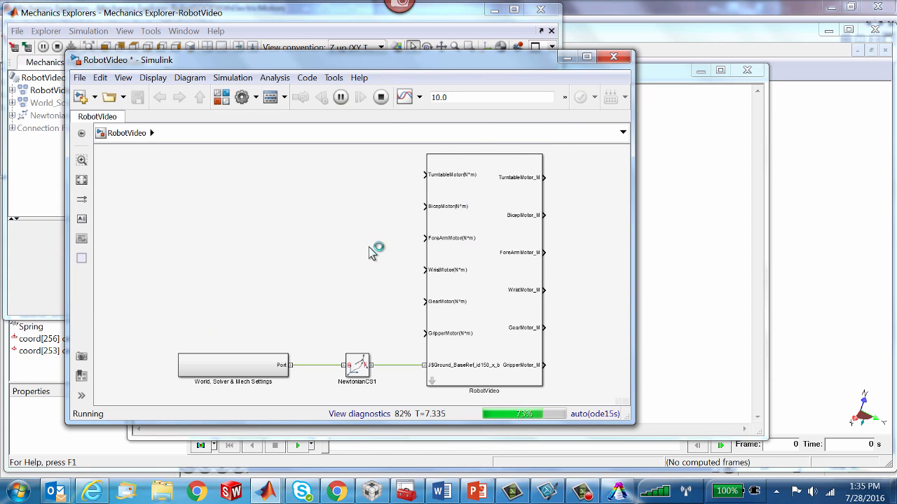
Look inside the RobotVideo subsystem and move the motor joint block that overlaps its neighbours down into the clear space beneath them.
double_click(434, 382)
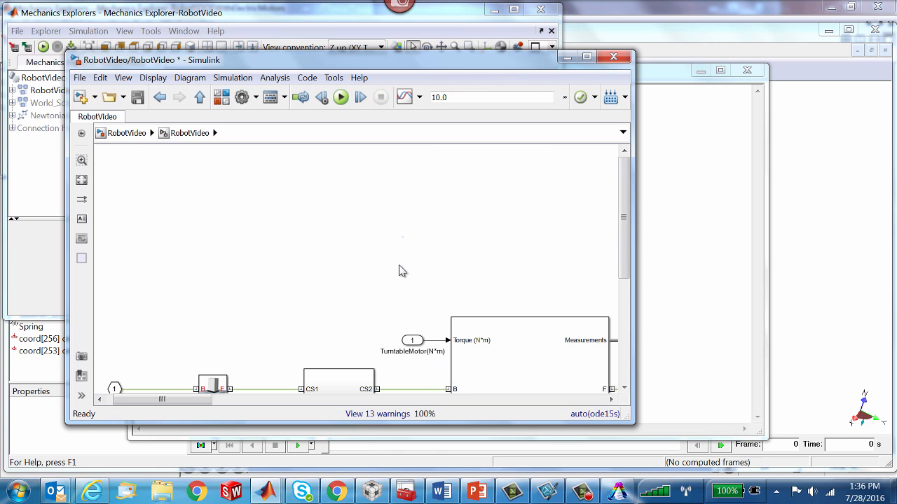
key("space")
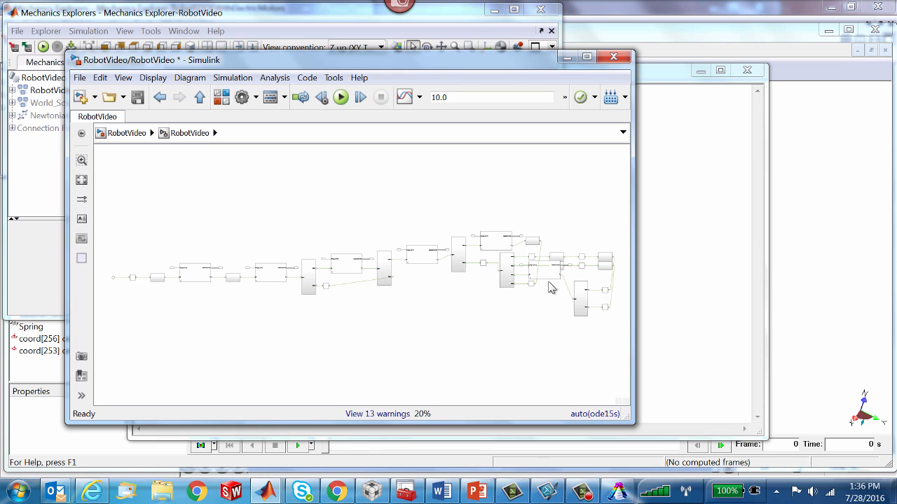
left_click_drag(551, 275, 552, 317)
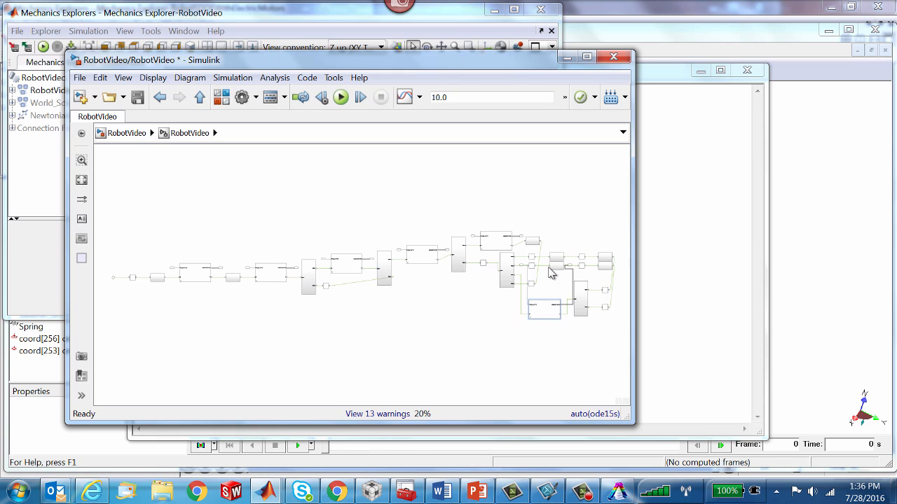
left_click(354, 203)
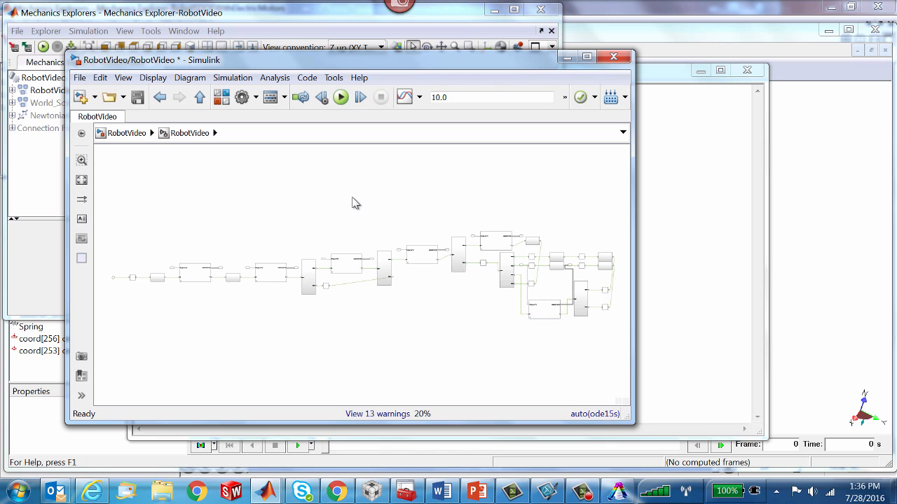